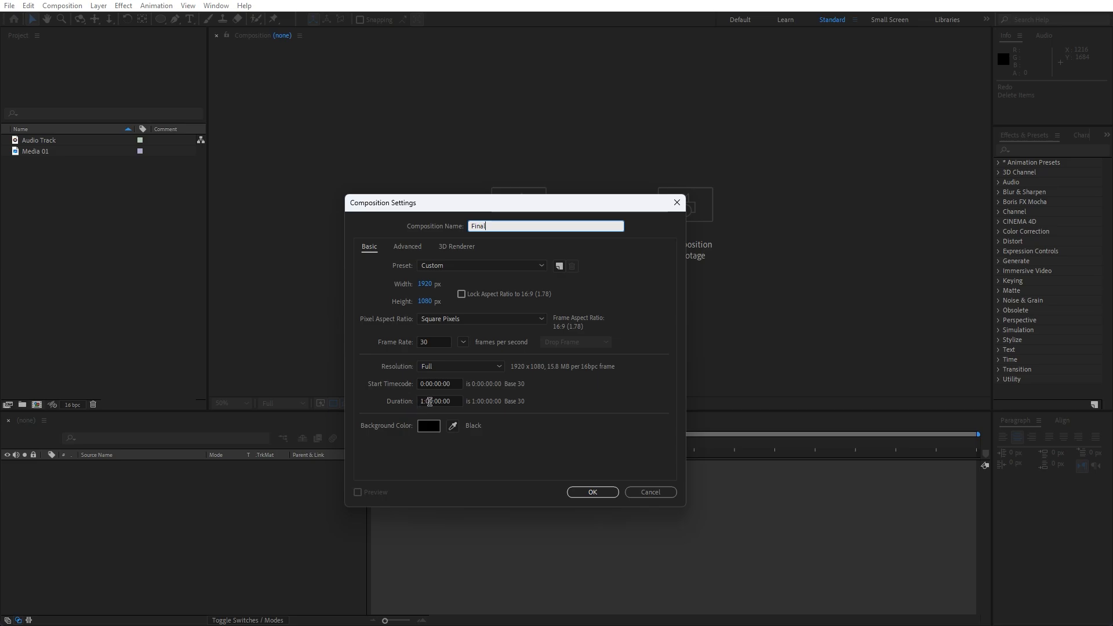
# - Create the 1920 x 1080, 30 fps composition named Final and add the Media 01 image to it as a layer
pyautogui.click(571, 491)
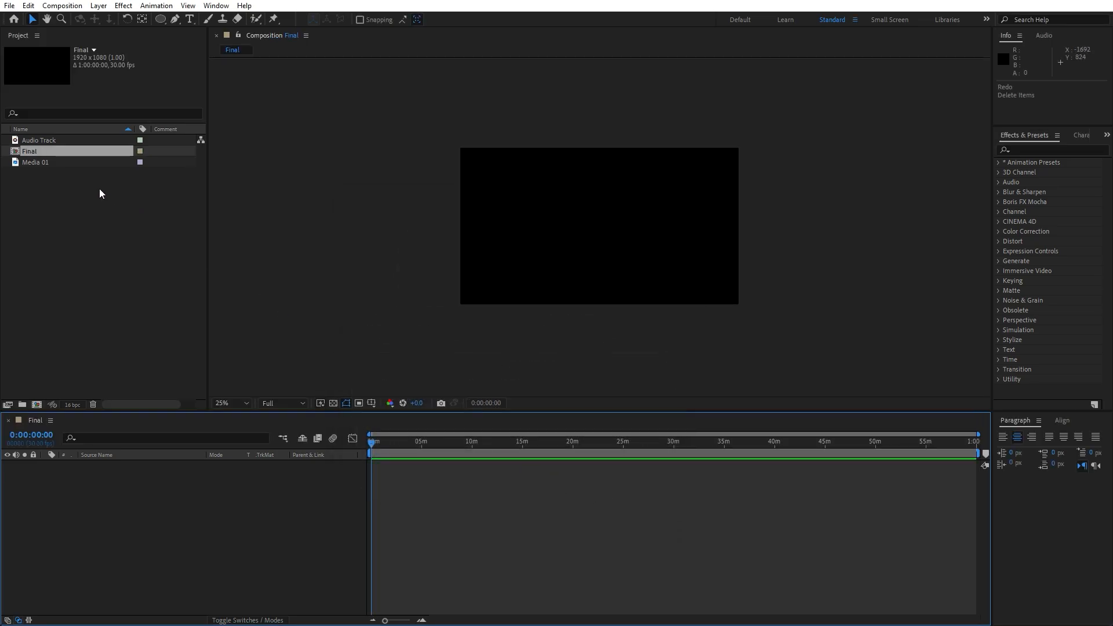
pyautogui.click(61, 164)
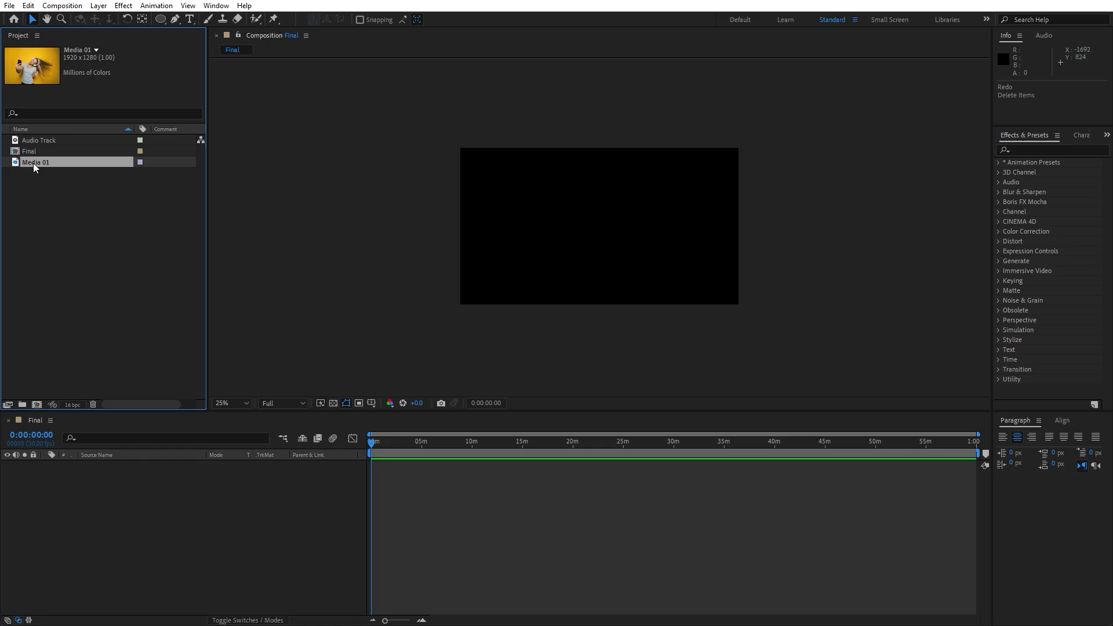
pyautogui.moveTo(30, 162); pyautogui.dragTo(185, 510)
# - Move the Media 01 layer up by setting its vertical position to 500
pyautogui.press('p')
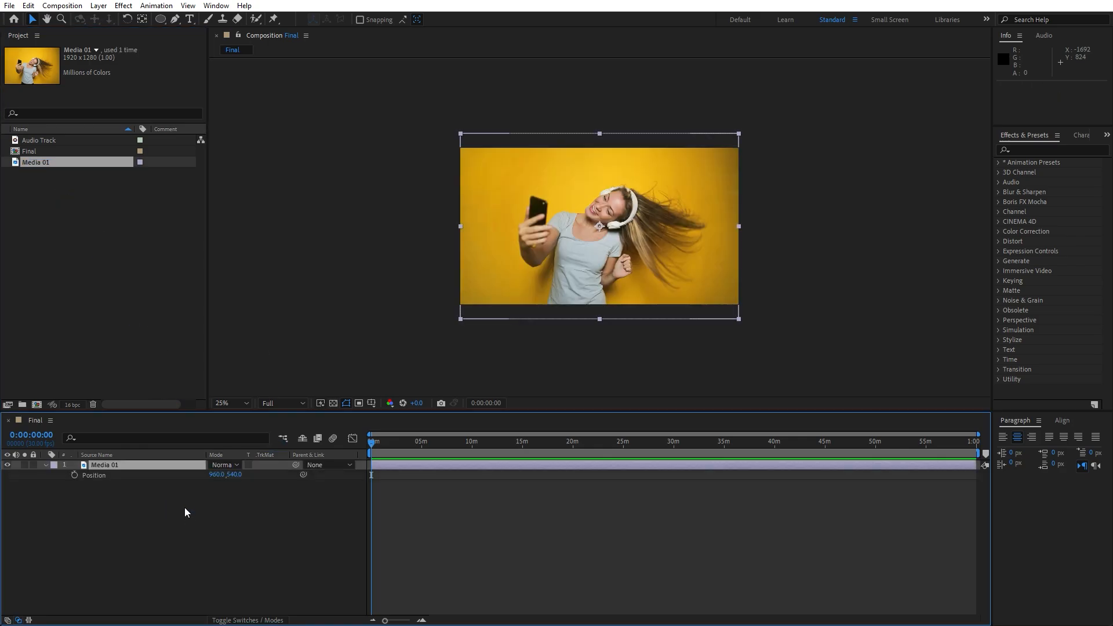
pyautogui.moveTo(234, 474); pyautogui.dragTo(218, 474)
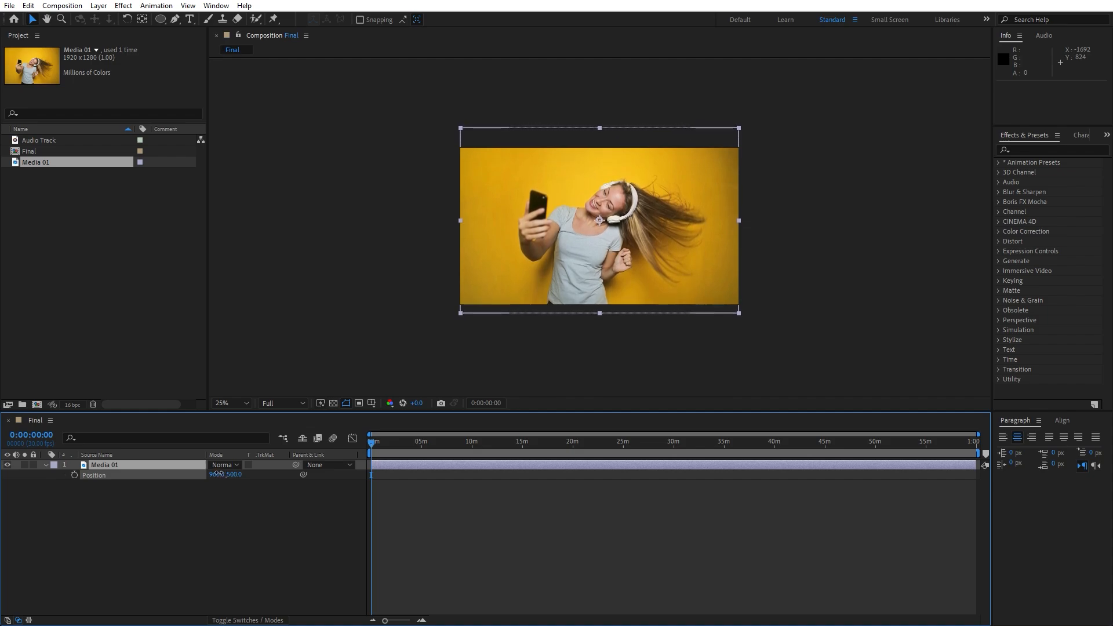
pyautogui.click(207, 517)
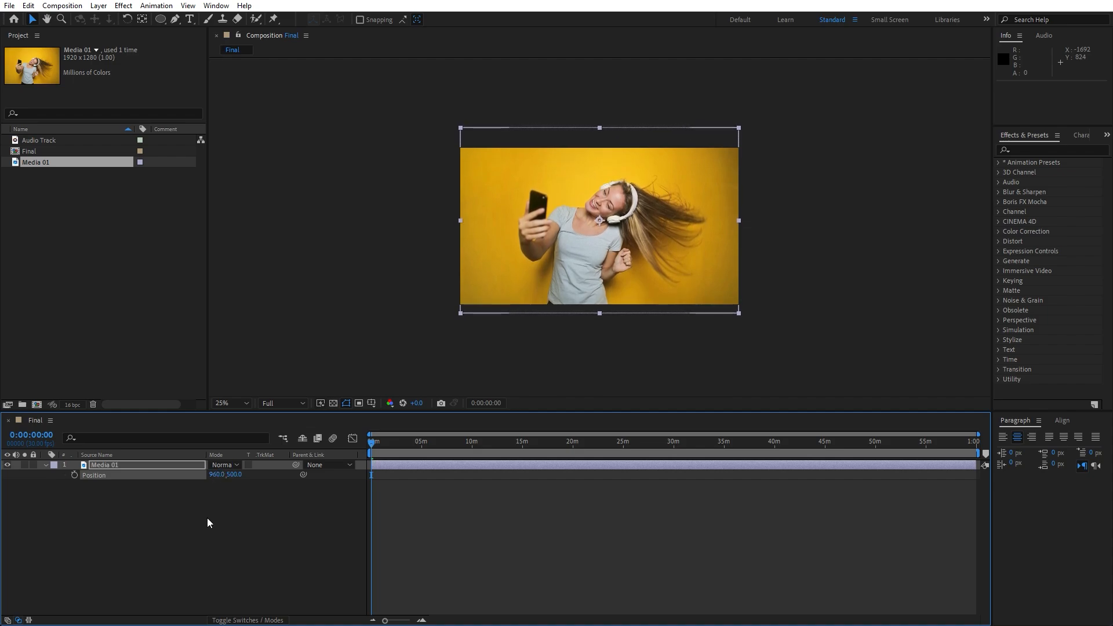
pyautogui.click(46, 464)
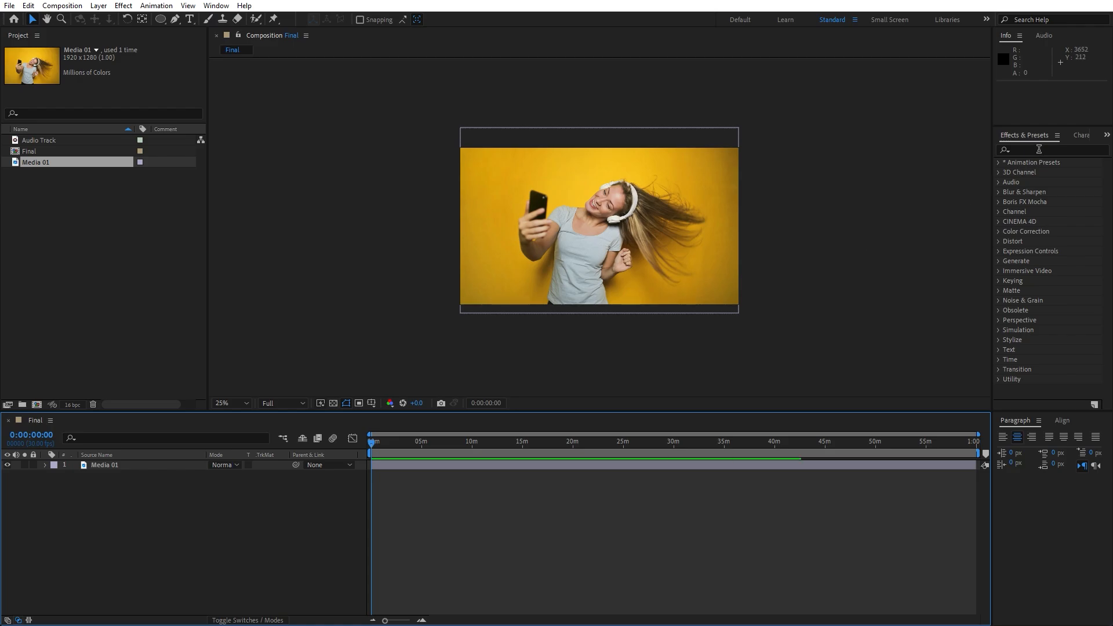
# - Find the CC Toner effect and apply it to the Media 01 layer
pyautogui.click(217, 6)
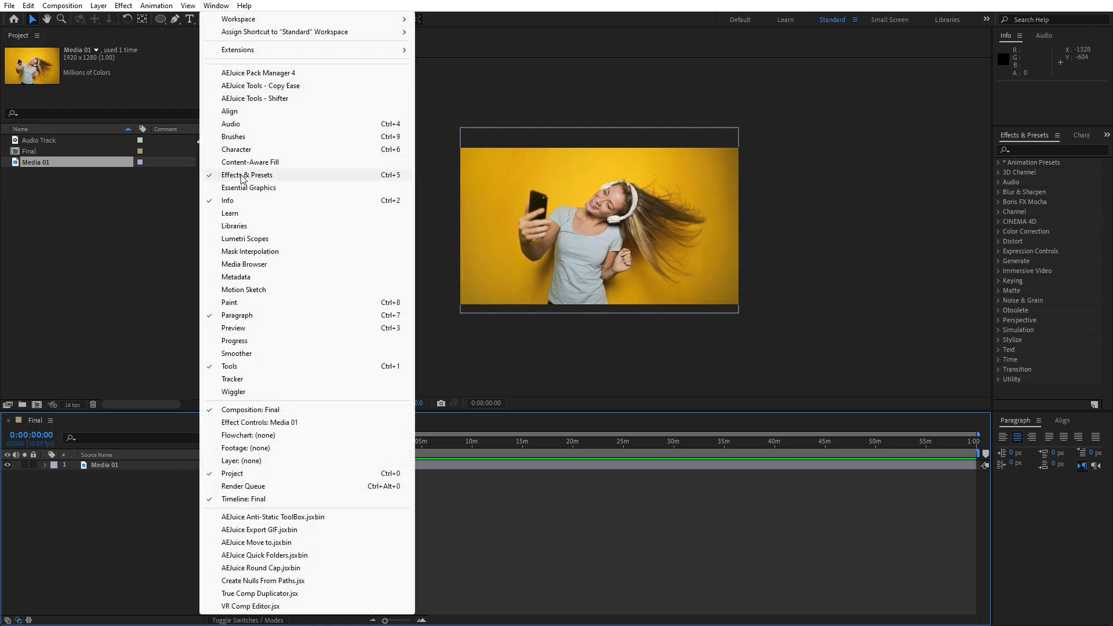
pyautogui.click(1058, 150)
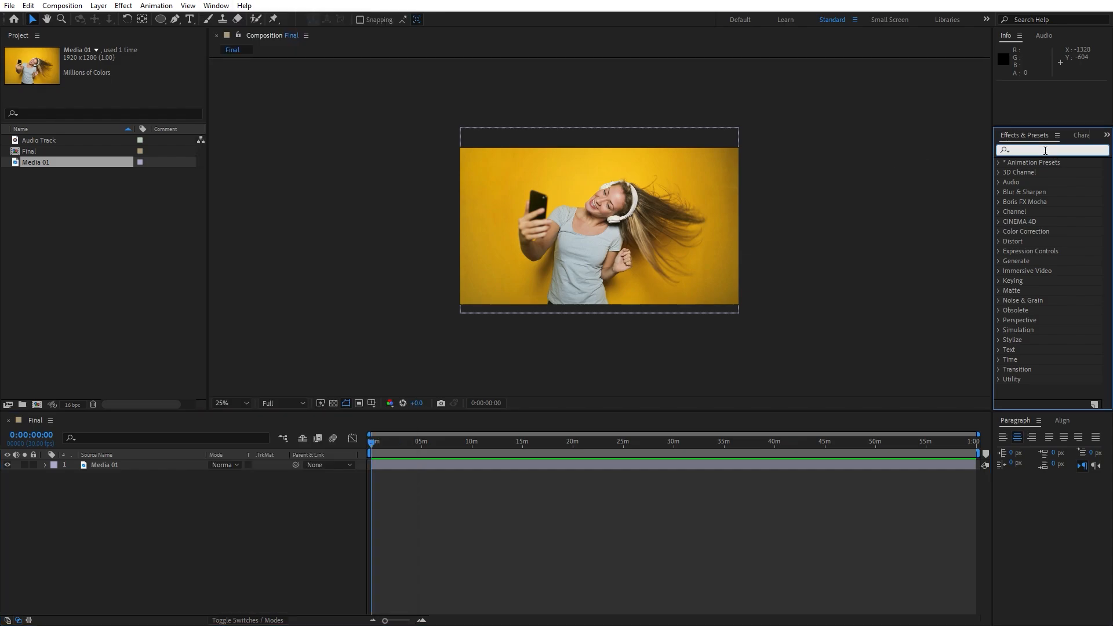
pyautogui.write('cc to')
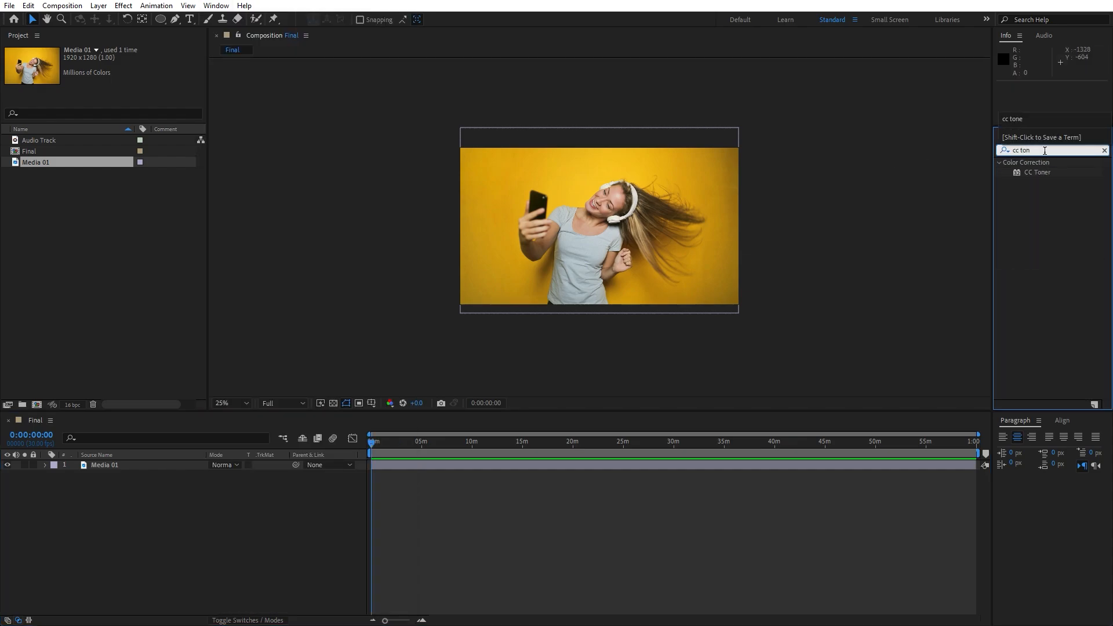
pyautogui.write('n')
pyautogui.moveTo(1041, 176); pyautogui.dragTo(152, 465)
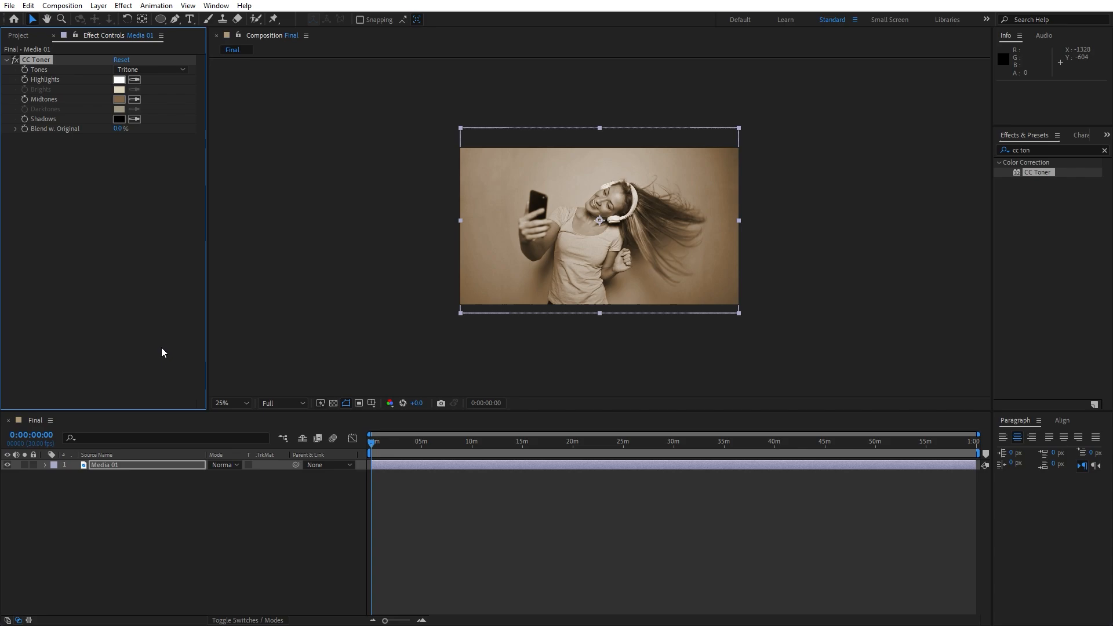
# - Set CC Toner on Media 01 to Duotone with the highlights colour E82C65
pyautogui.click(123, 69)
pyautogui.click(149, 82)
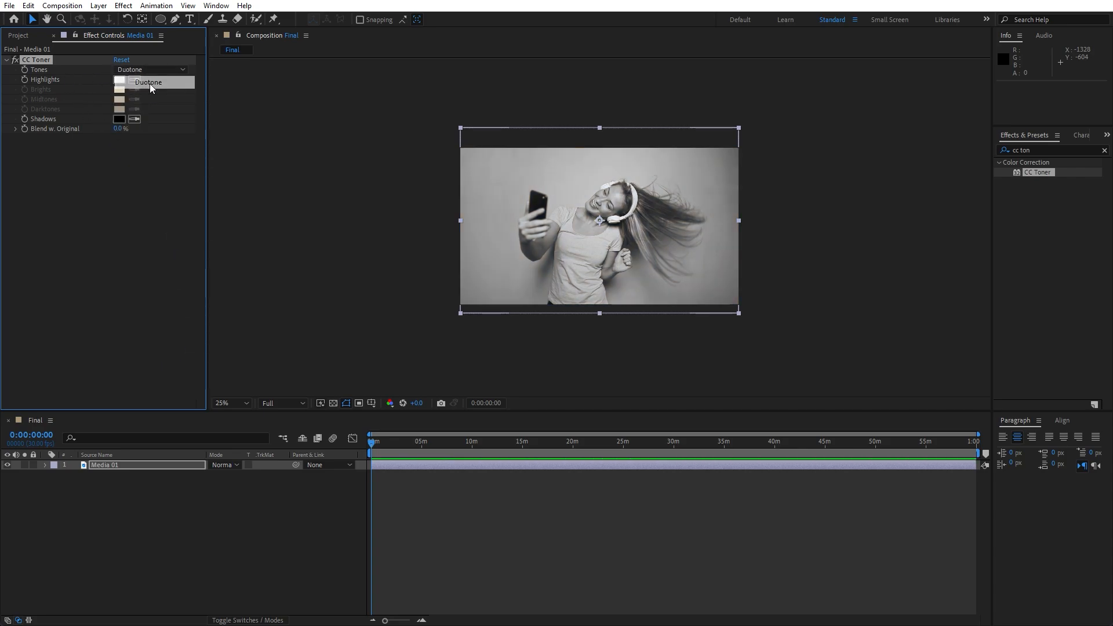
pyautogui.click(118, 80)
pyautogui.write('E82C65')
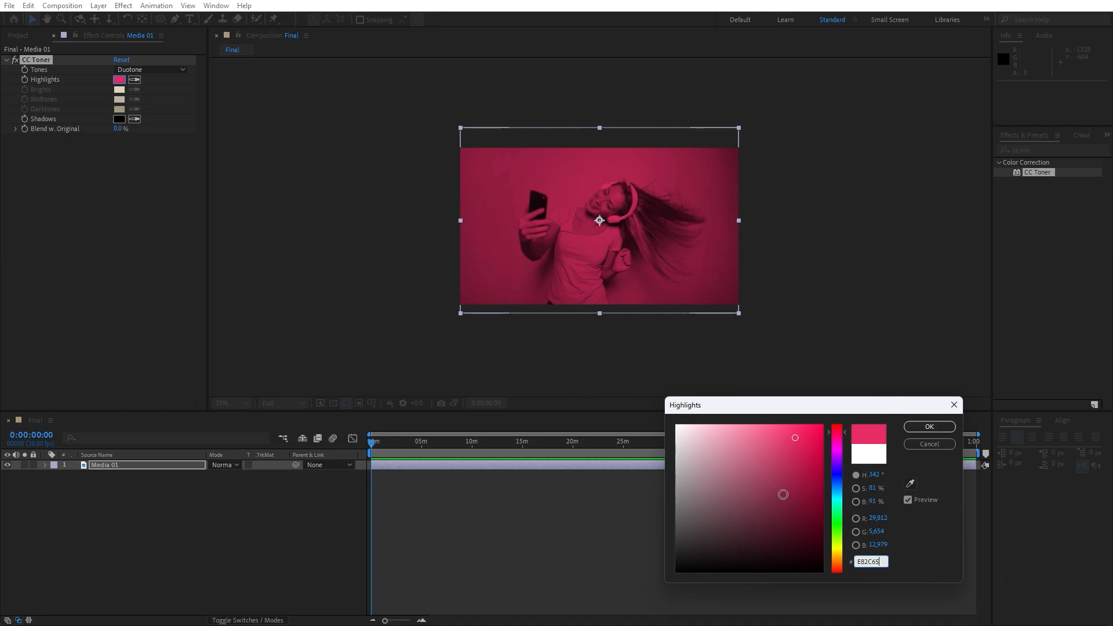
pyautogui.click(927, 428)
pyautogui.click(54, 35)
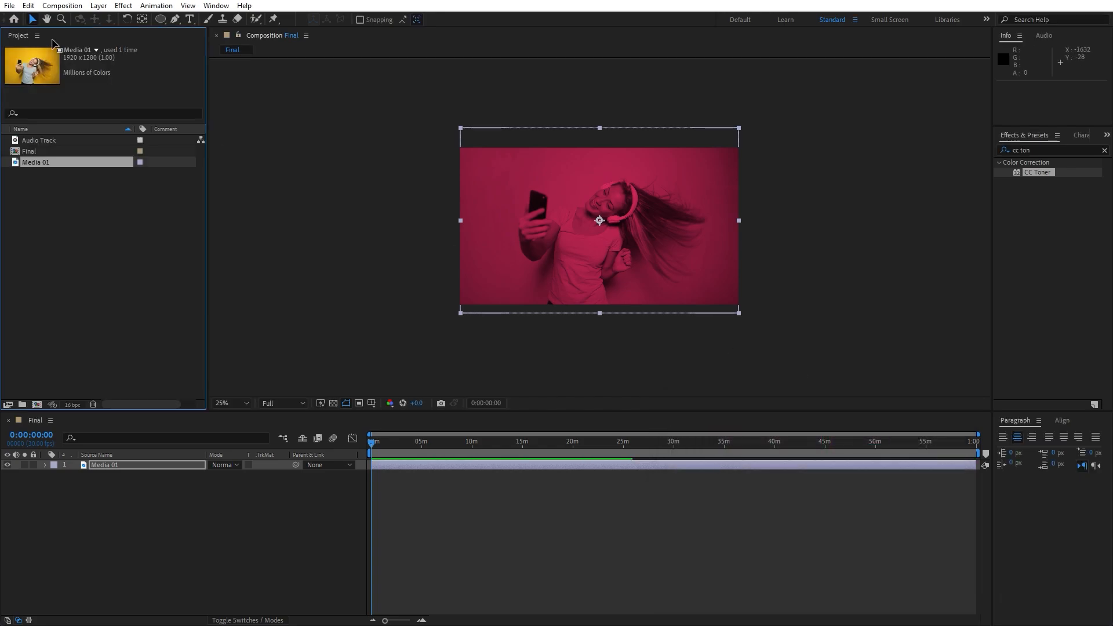
pyautogui.click(173, 565)
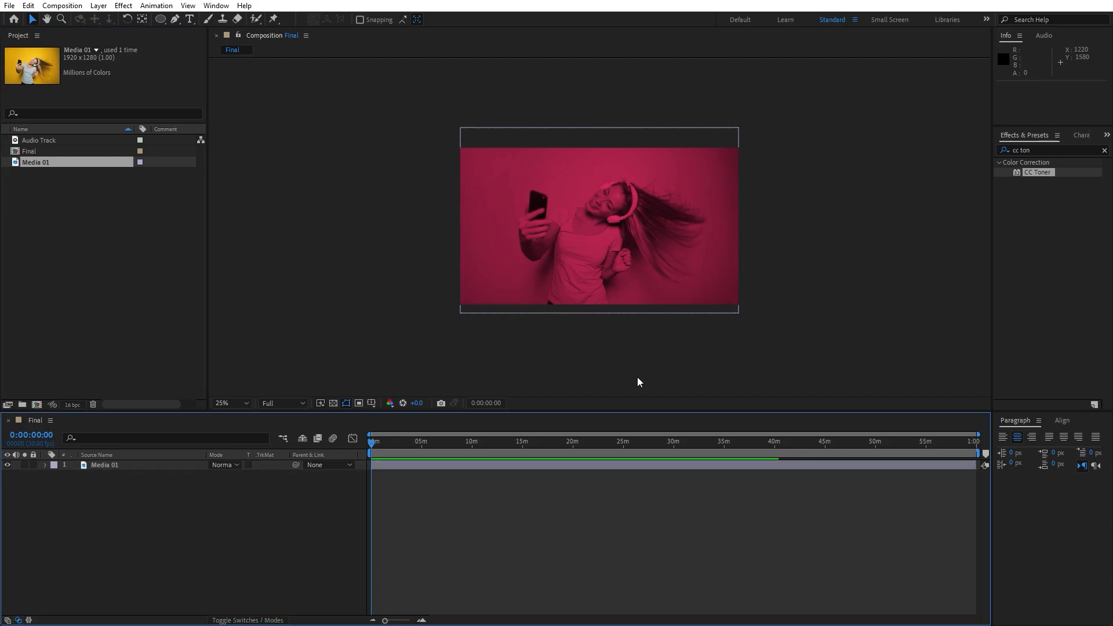
# - Add a new 1920 x 1080 black solid named Grid to the Final composition
pyautogui.rightClick(162, 527)
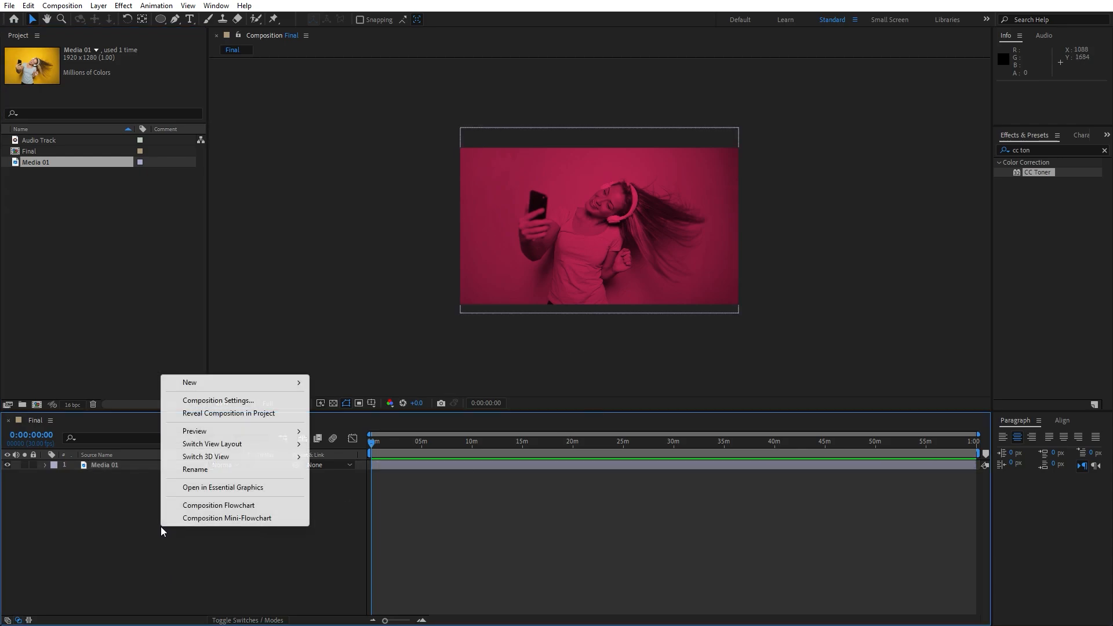
pyautogui.moveTo(214, 382)
pyautogui.click(349, 416)
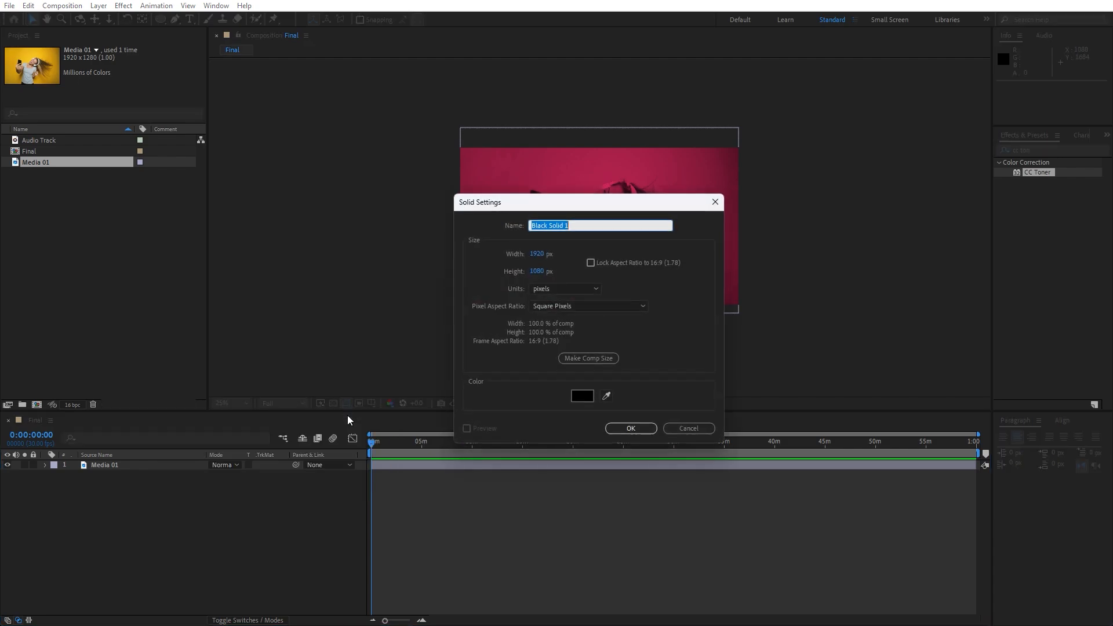
pyautogui.write('Grid')
pyautogui.click(621, 430)
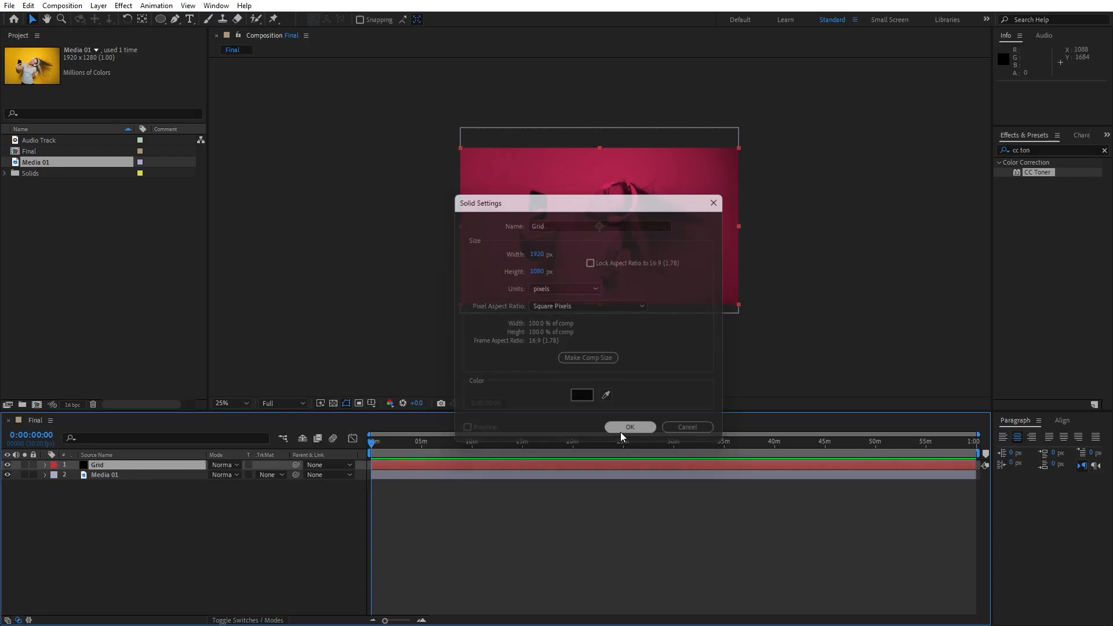
# - Find the Grid effect under Generate and apply it to the Grid solid layer
pyautogui.hotkey('ctrl', '5')
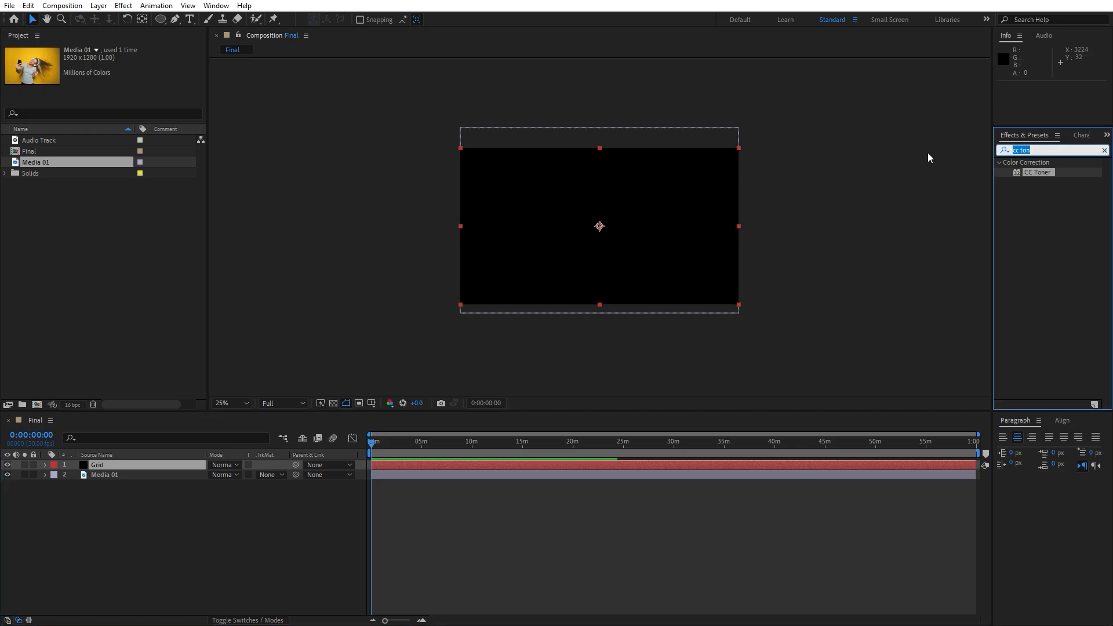
pyautogui.write('grid')
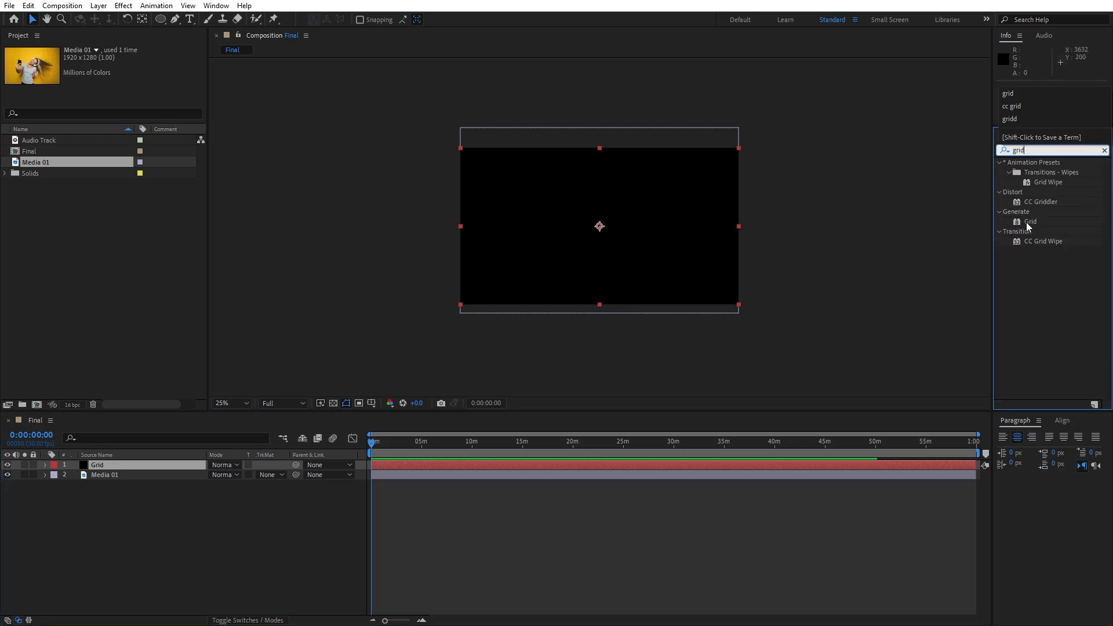
pyautogui.moveTo(1027, 225); pyautogui.dragTo(140, 469)
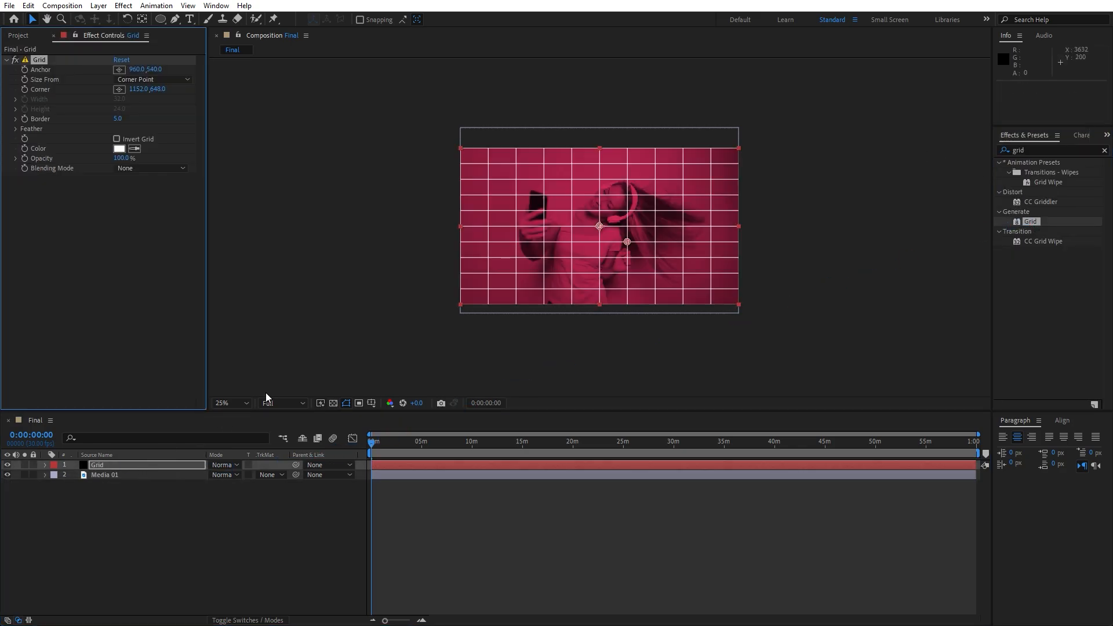
# - Set the Grid effect's anchor to -2, -2
pyautogui.press('.')
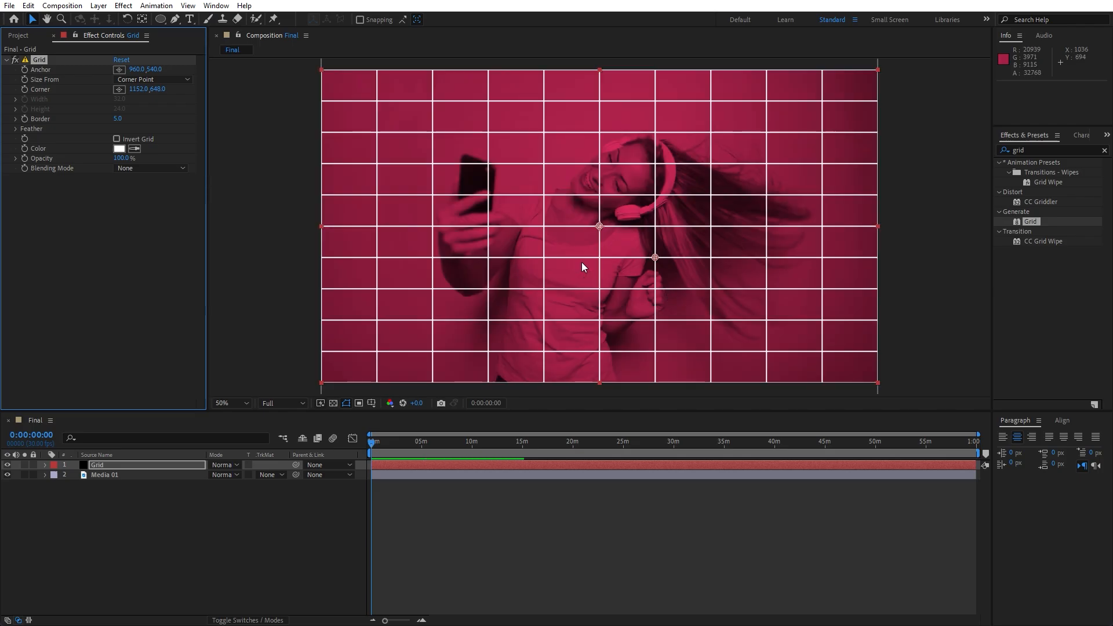
pyautogui.click(138, 70)
pyautogui.write('-2')
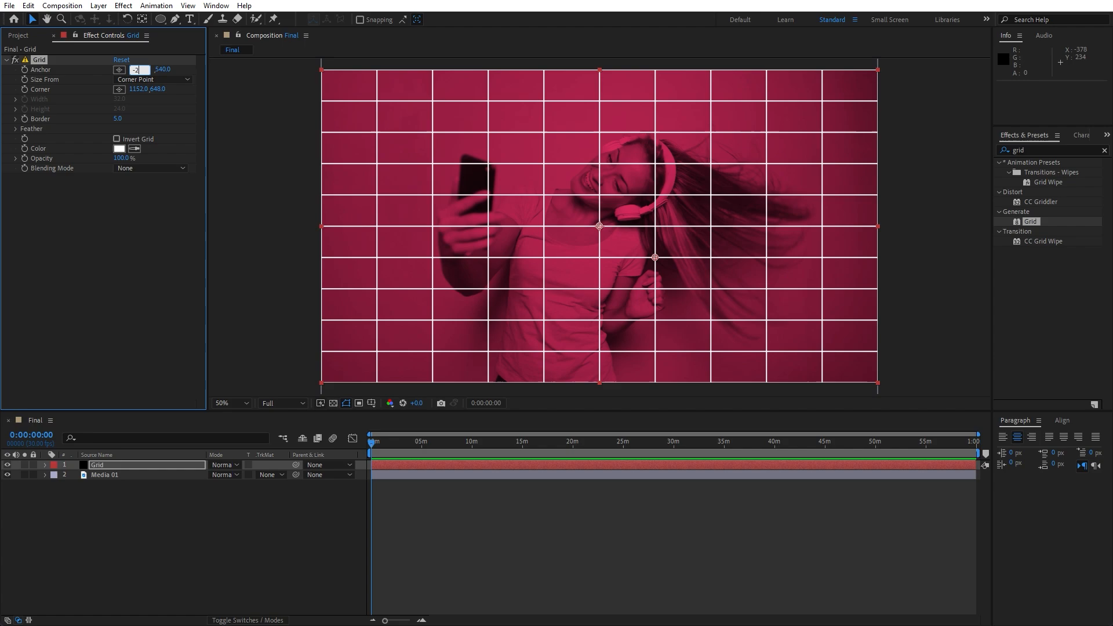
pyautogui.press('Return')
pyautogui.click(152, 69)
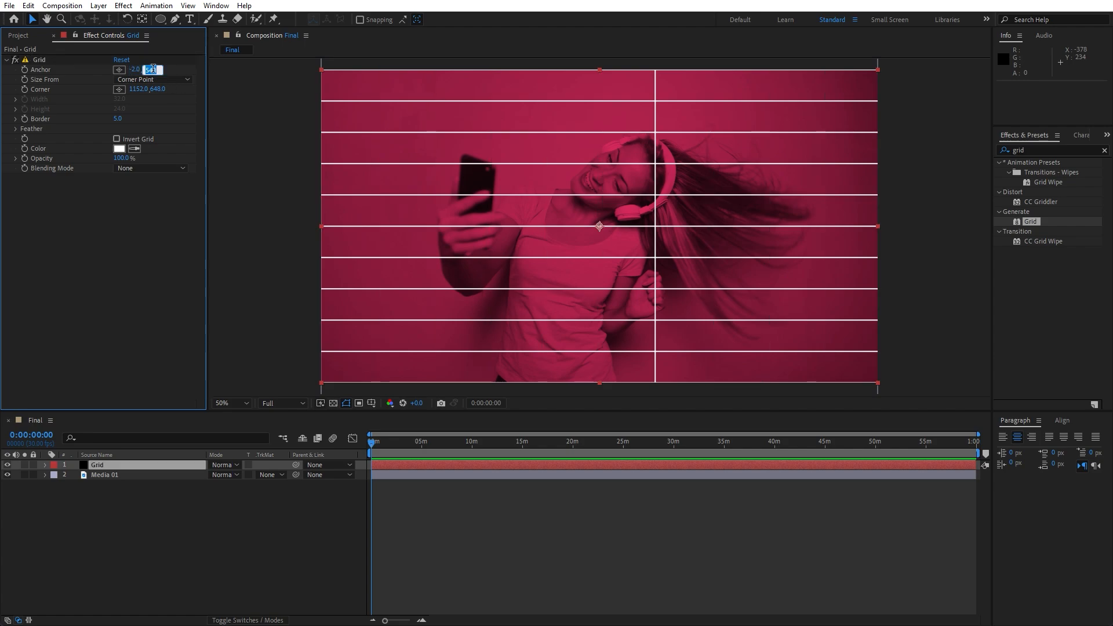
pyautogui.write('-2')
pyautogui.press('Return')
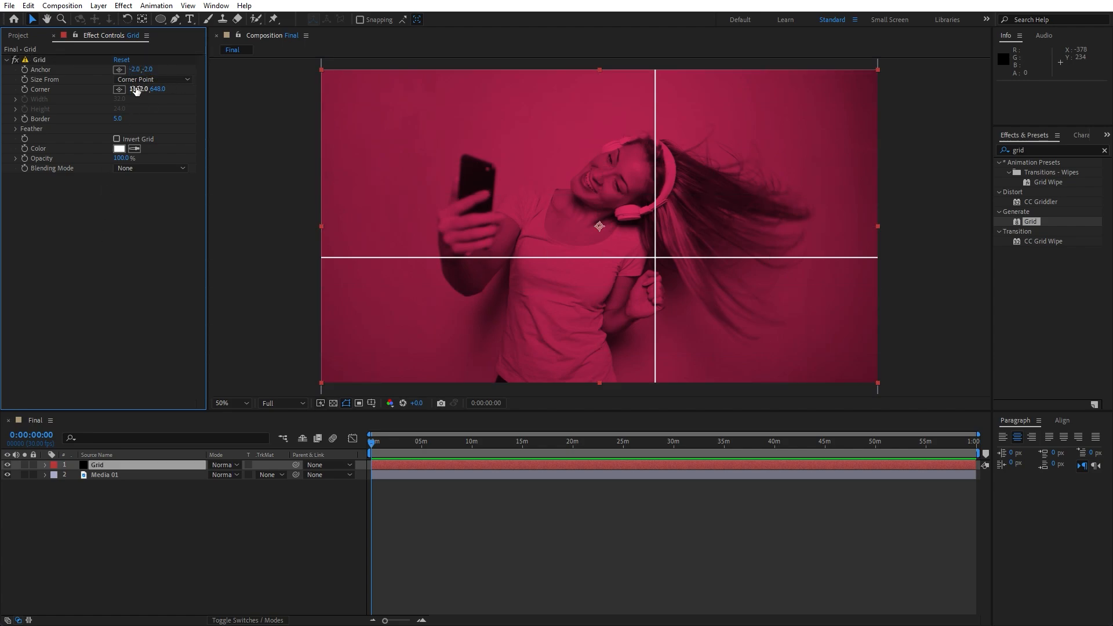
# - Set the Grid effect's corner to 130, 97
pyautogui.click(139, 89)
pyautogui.write('130')
pyautogui.press('Return')
pyautogui.click(152, 88)
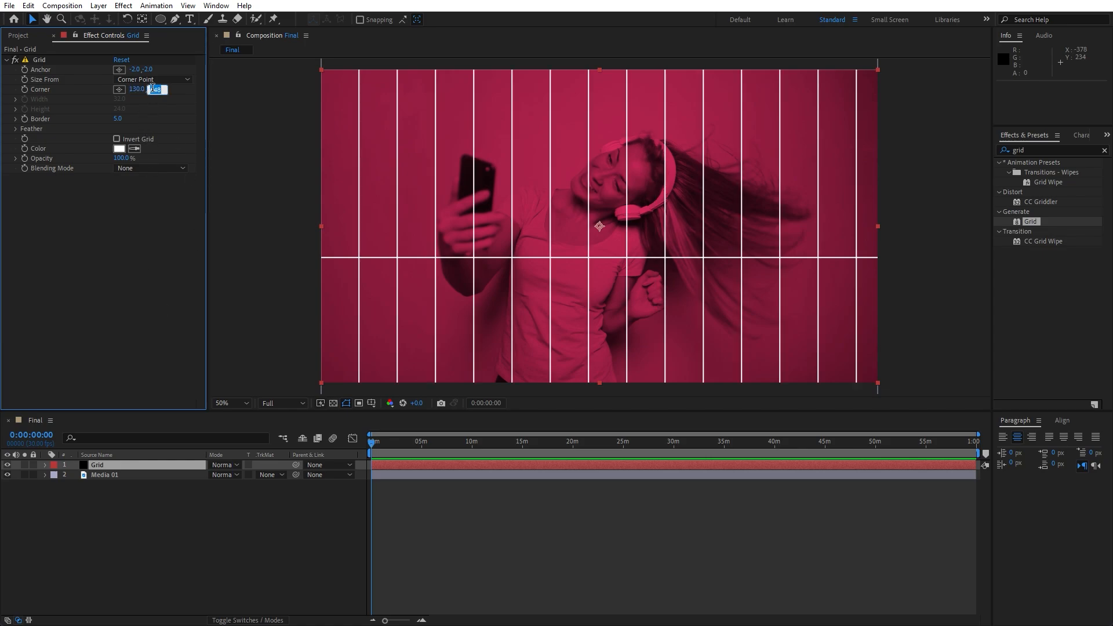
pyautogui.write('97')
pyautogui.press('Return')
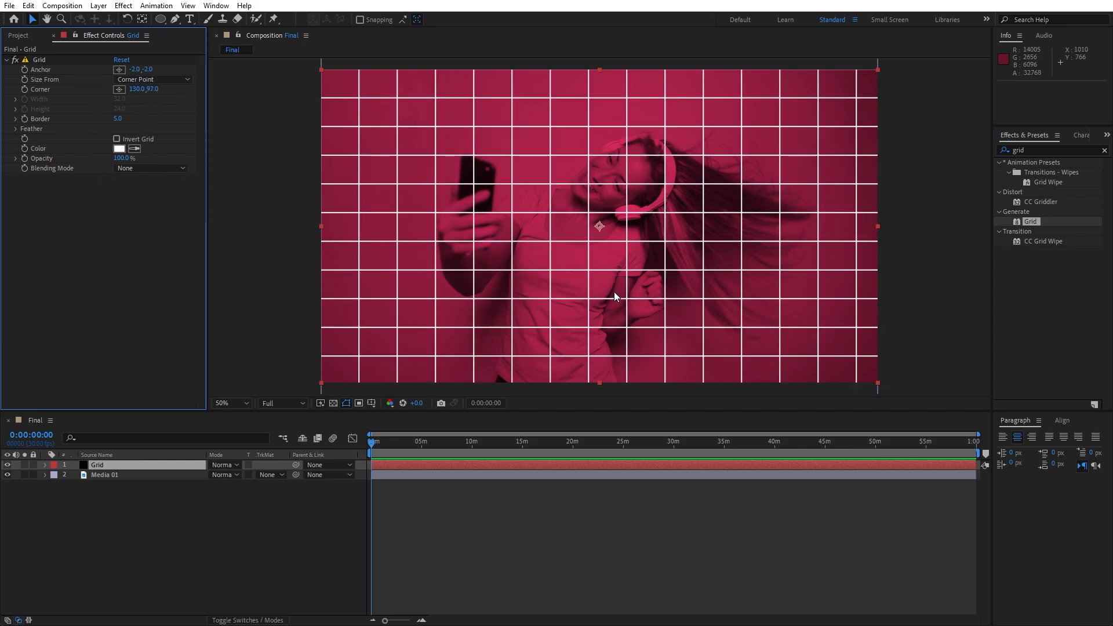
# - Thin the grid lines by setting the Grid effect's border to 3
pyautogui.click(118, 119)
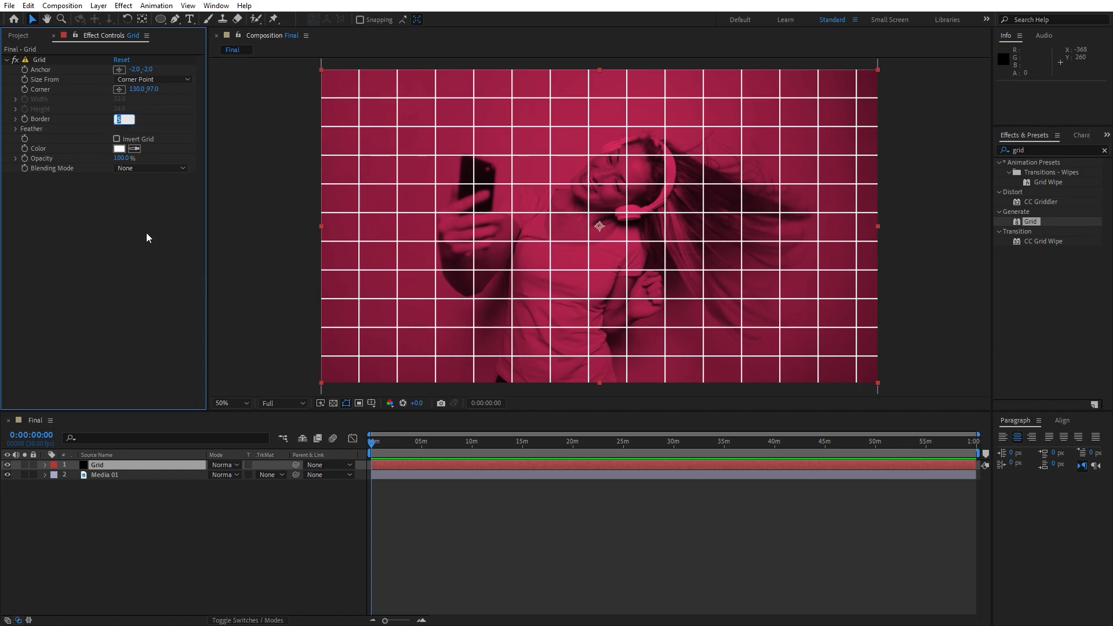
pyautogui.write('3')
pyautogui.click(250, 520)
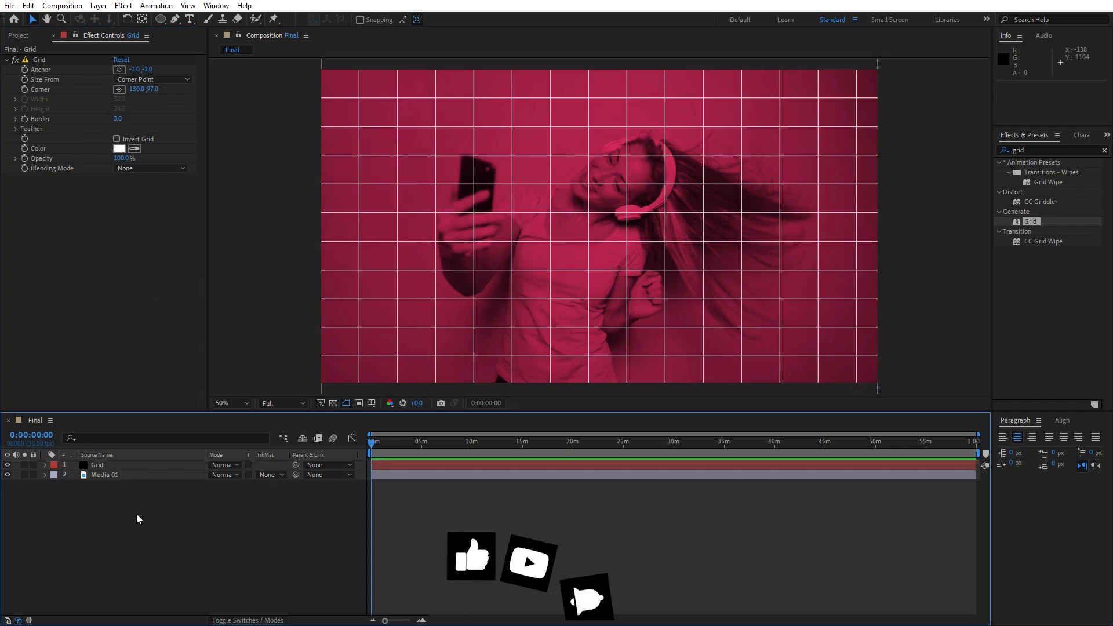
# - Find the Linear Wipe transition effect and apply it to the Grid layer
pyautogui.click(108, 464)
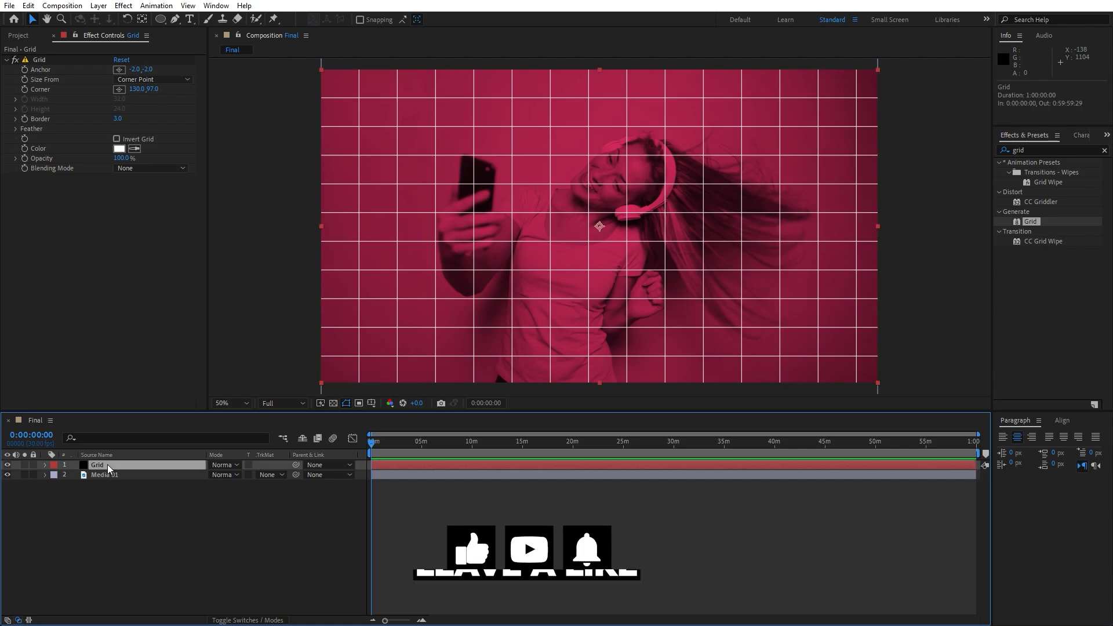
pyautogui.doubleClick(1043, 148)
pyautogui.write('linear w')
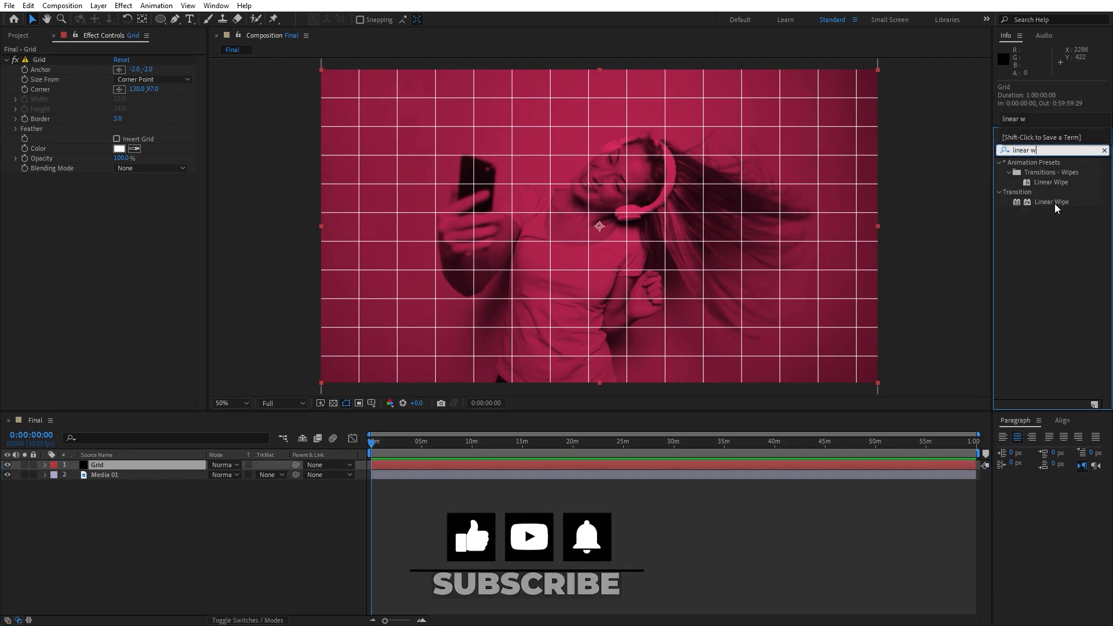
pyautogui.moveTo(1051, 201); pyautogui.dragTo(158, 465)
# - Set the Grid layer's Linear Wipe to 55% transition completion, a -90° wipe angle and a feather of 700
pyautogui.scroll(-1, 632, 248)
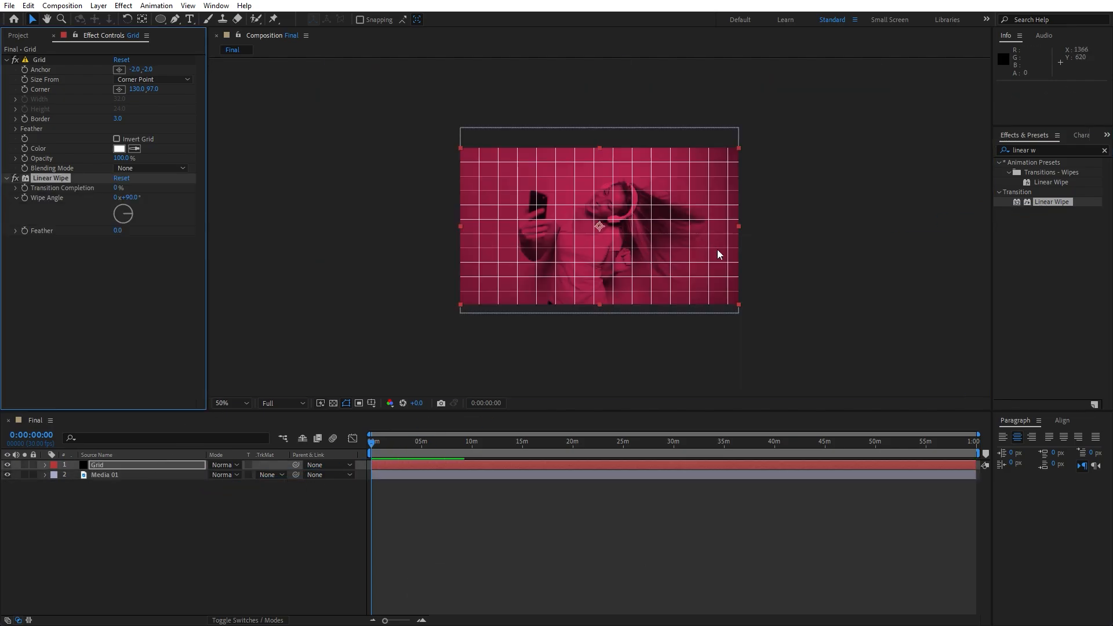
pyautogui.scroll(1, 718, 250)
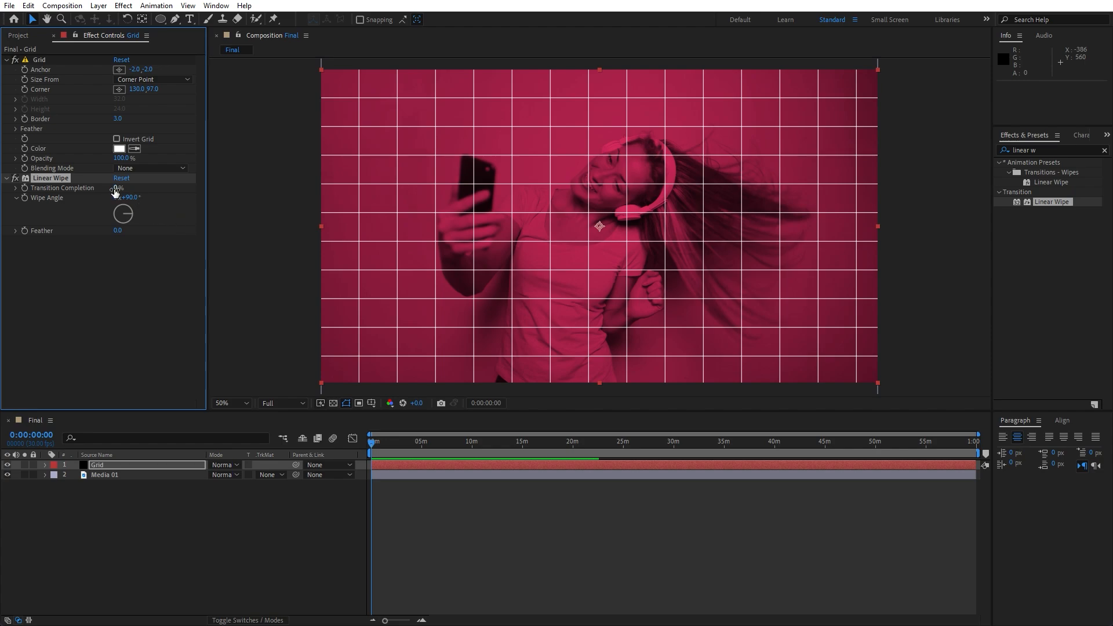
pyautogui.moveTo(115, 189); pyautogui.dragTo(136, 266)
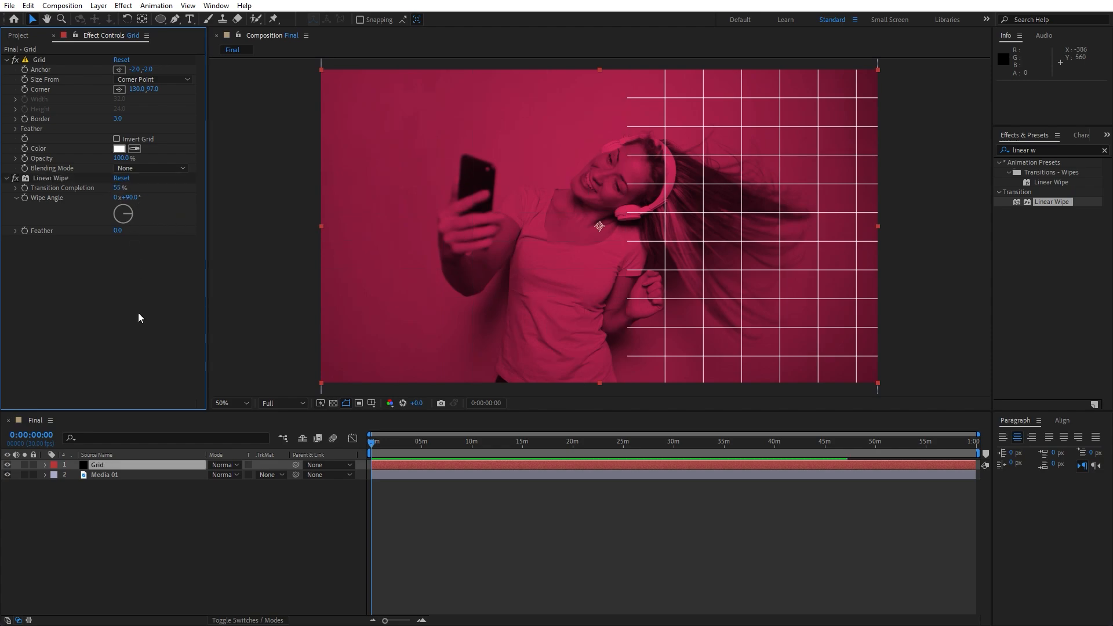
pyautogui.click(130, 198)
pyautogui.press('Return')
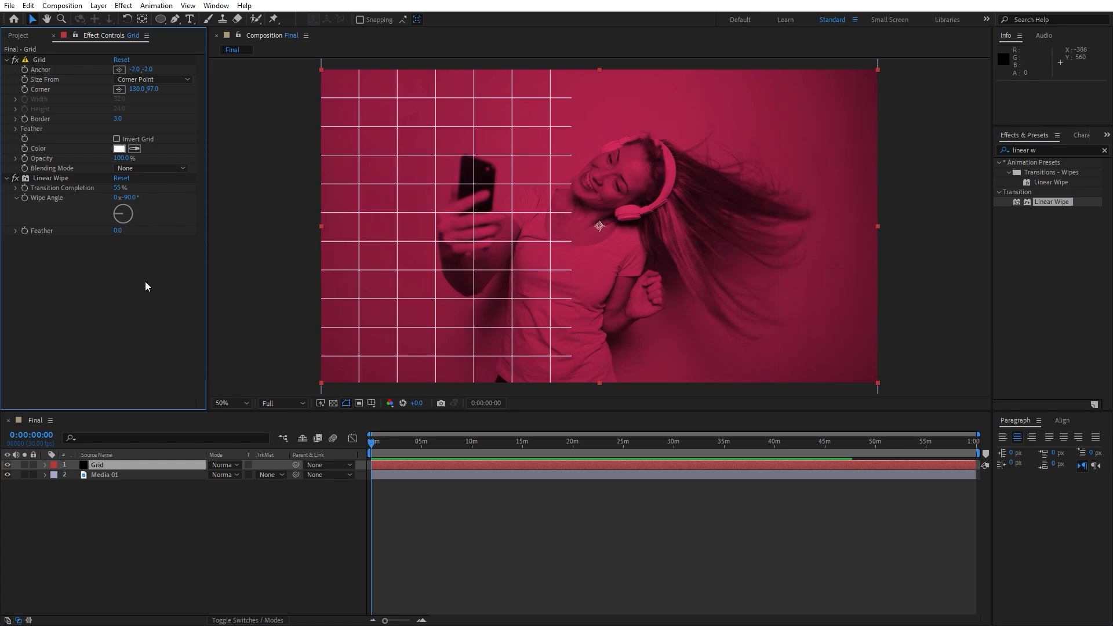
pyautogui.click(116, 231)
pyautogui.click(204, 533)
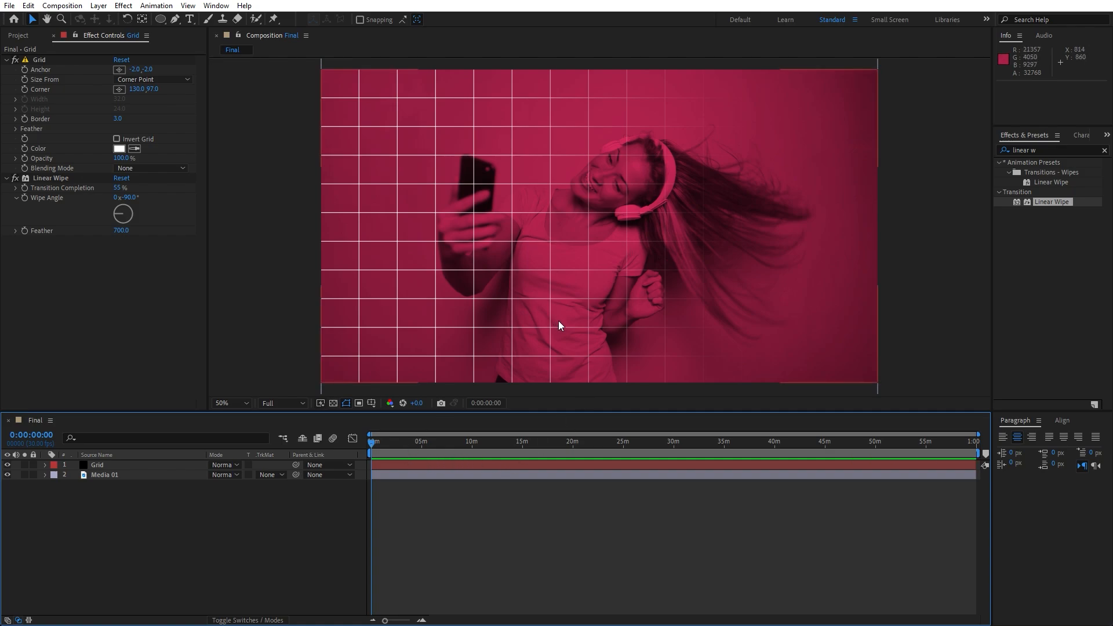
# - Show the title/action safe guides over the composition and bring the project's item list back into view
pyautogui.click(371, 403)
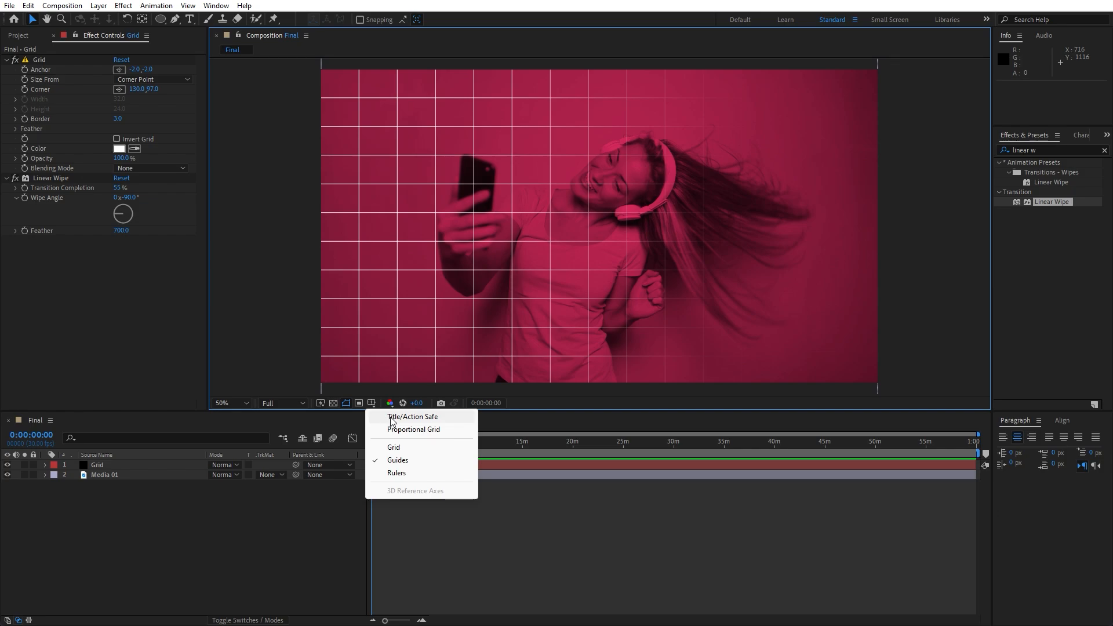
pyautogui.click(386, 418)
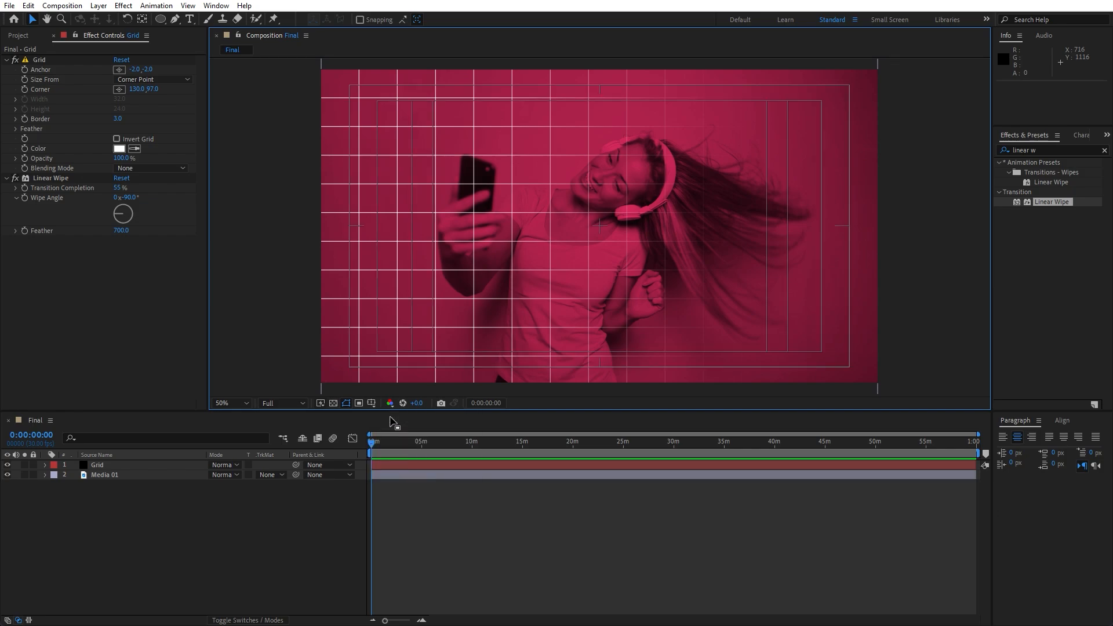
pyautogui.click(209, 539)
pyautogui.click(53, 36)
# - Add a text layer in the lower part of the grid reading AUDIO VISUALIZER, with the font size set to 60 px
pyautogui.hotkey('ctrl', 't')
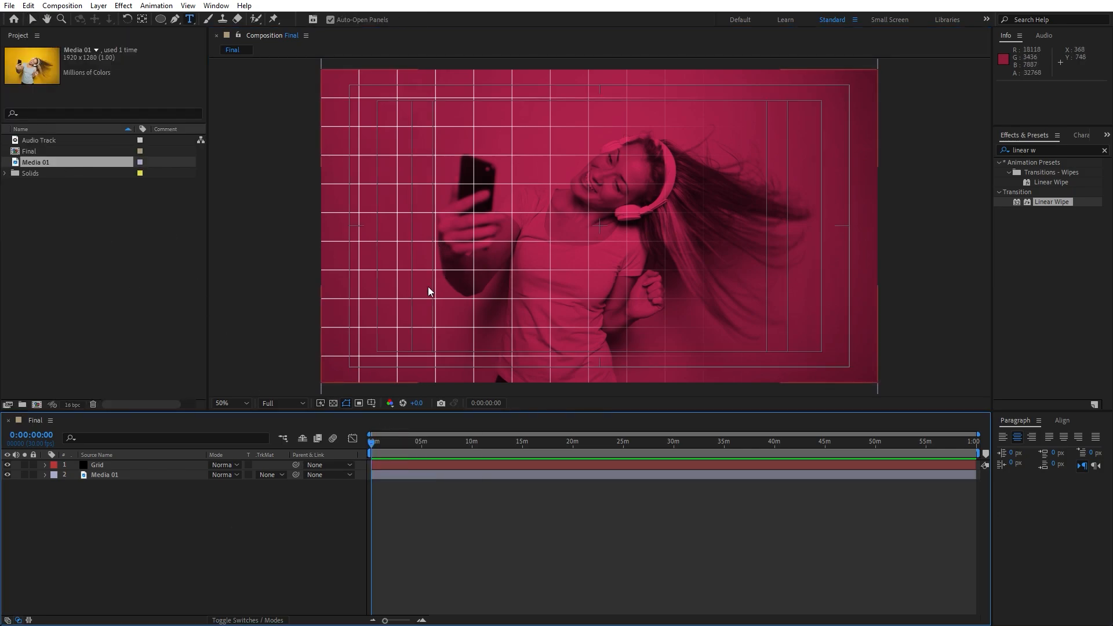
pyautogui.click(426, 300)
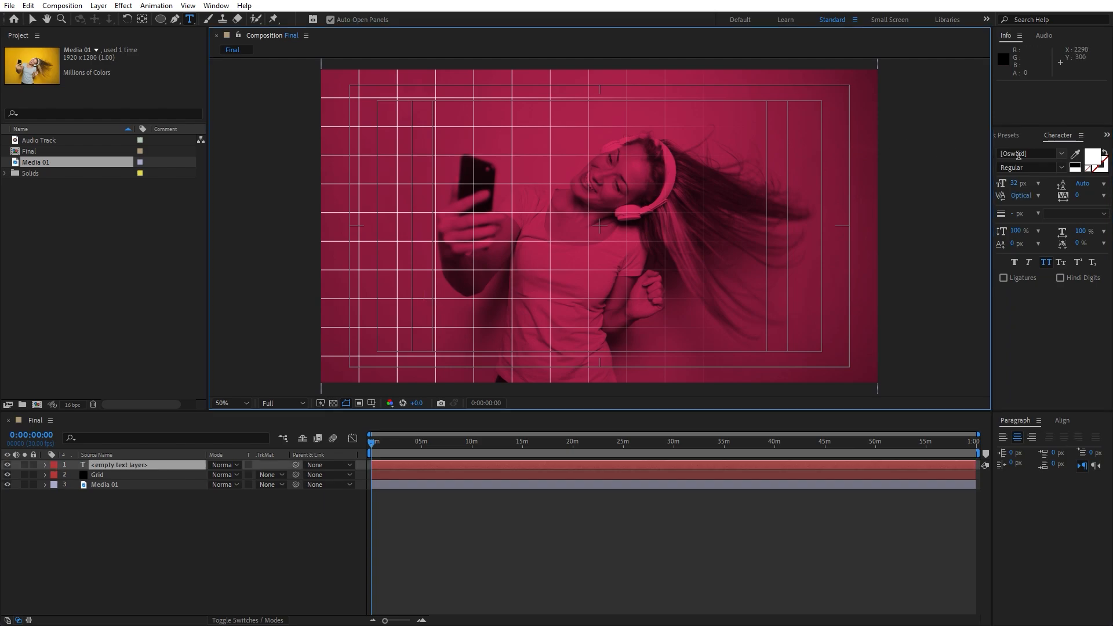
pyautogui.click(1015, 185)
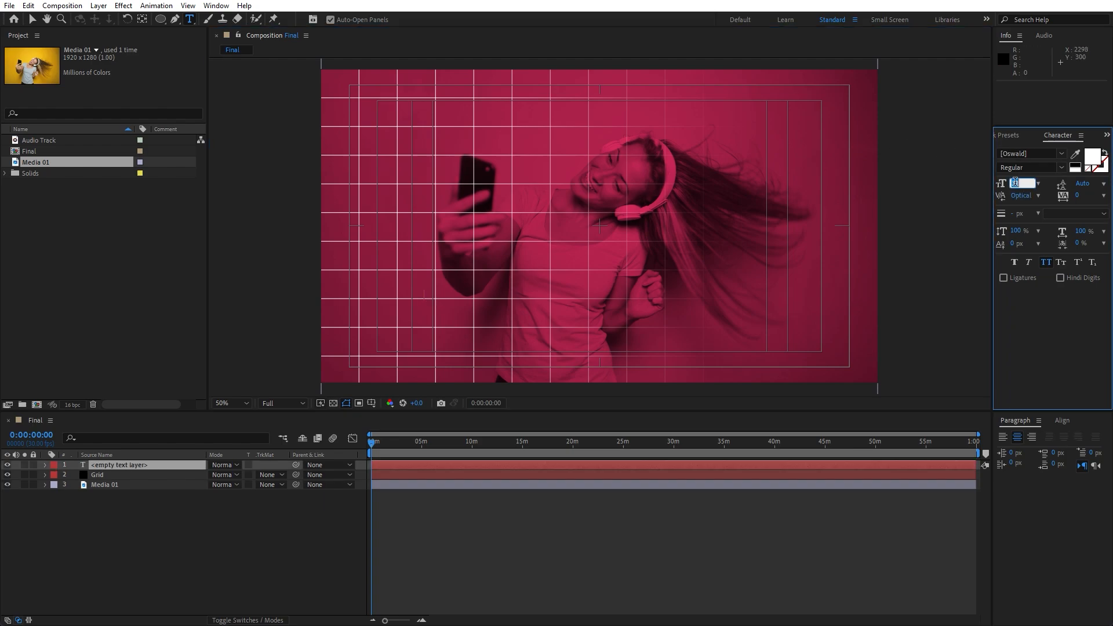
pyautogui.click(200, 513)
pyautogui.doubleClick(141, 465)
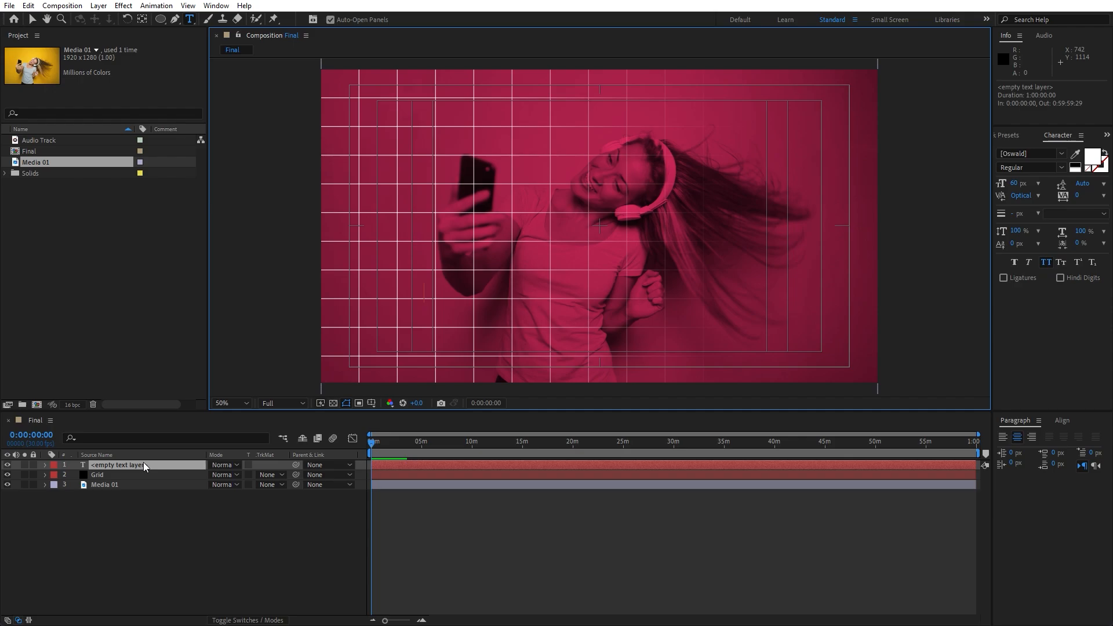
pyautogui.write('AUDIO V')
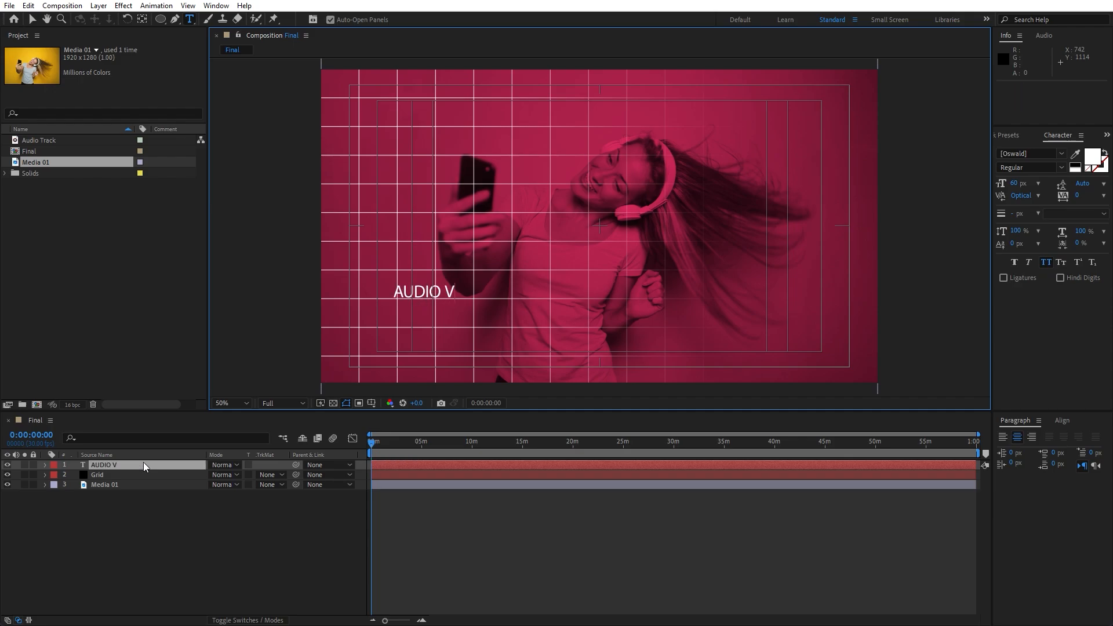
pyautogui.write('ISUALIZER')
pyautogui.click(75, 534)
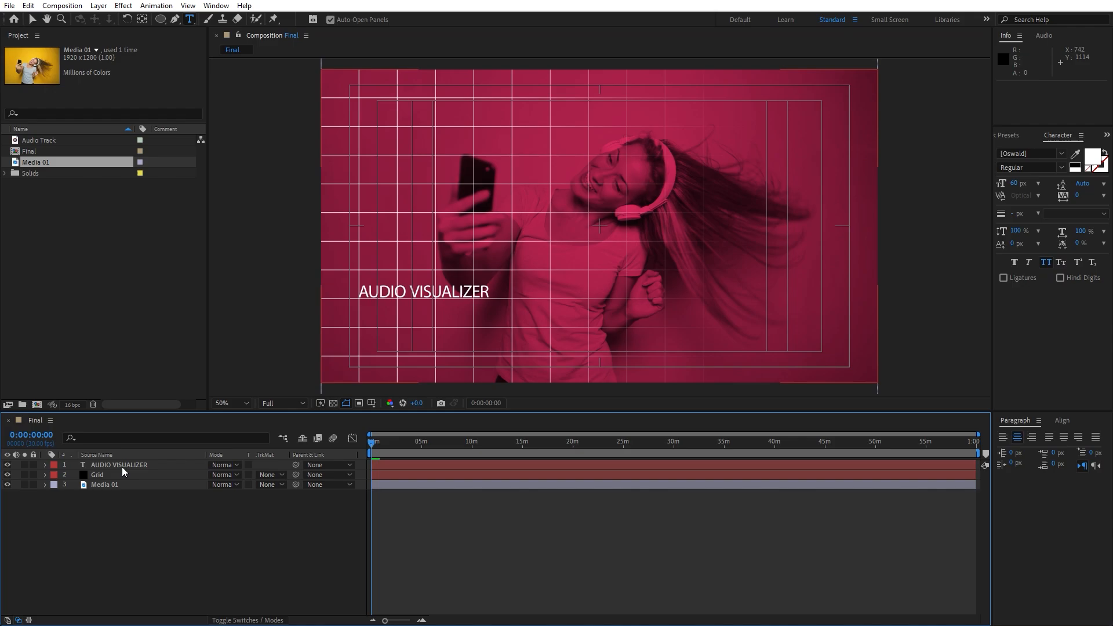
# - Move the AUDIO VISUALIZER text to about 512, 806 in the composition
pyautogui.click(121, 467)
pyautogui.press('v')
pyautogui.moveTo(461, 292); pyautogui.dragTo(507, 298)
pyautogui.click(187, 515)
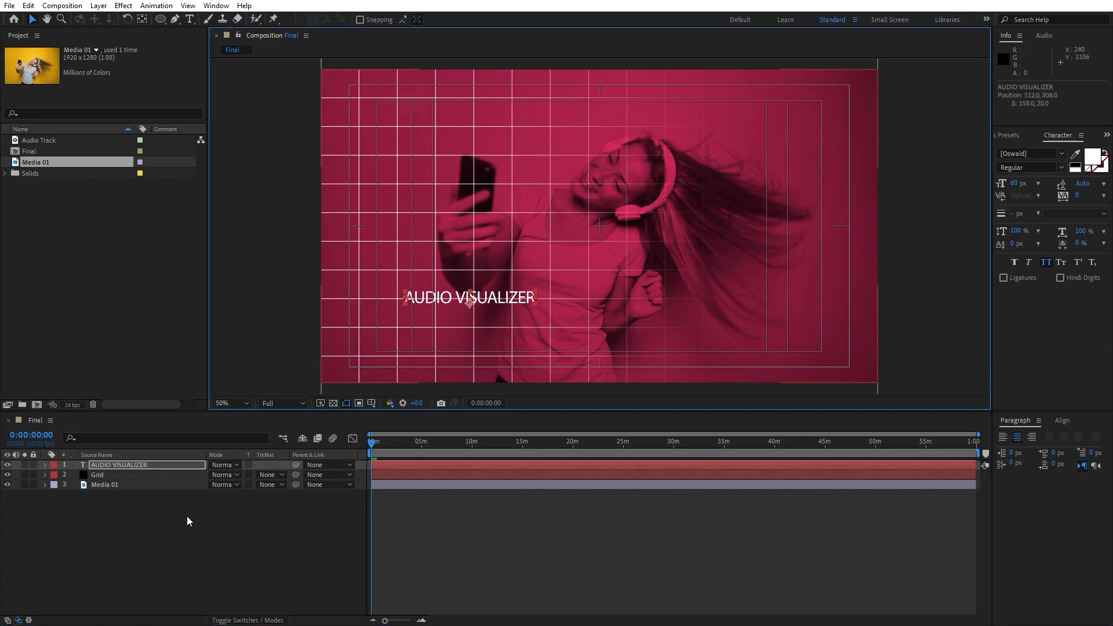
# - Duplicate the AUDIO VISUALIZER layer and lower the copy to a Y position of 863, beneath the original
pyautogui.click(124, 467)
pyautogui.click(28, 6)
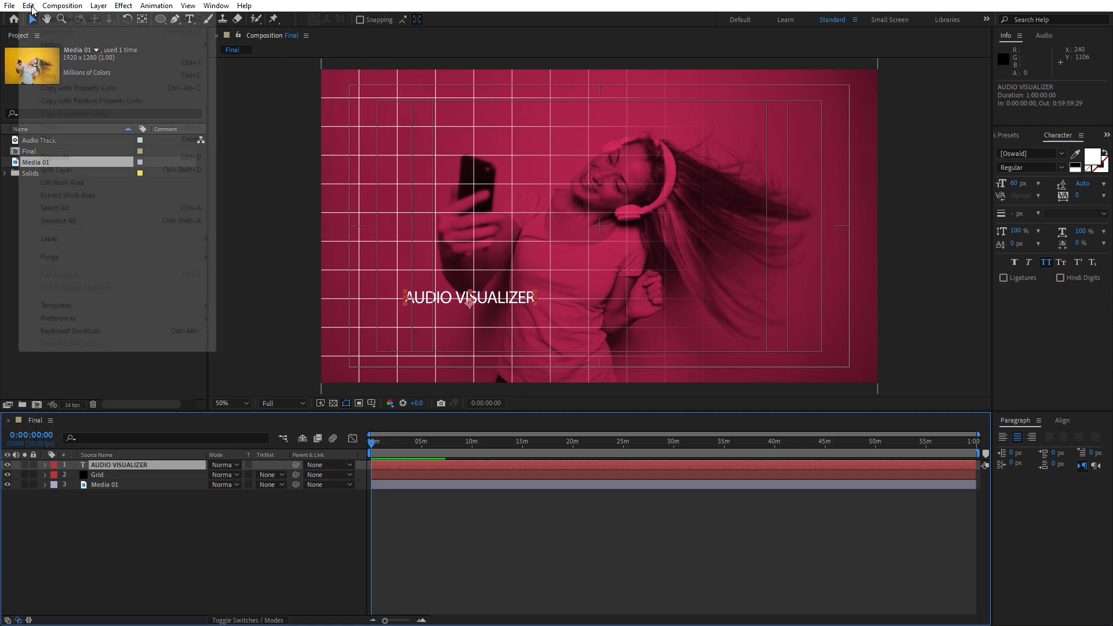
pyautogui.click(64, 157)
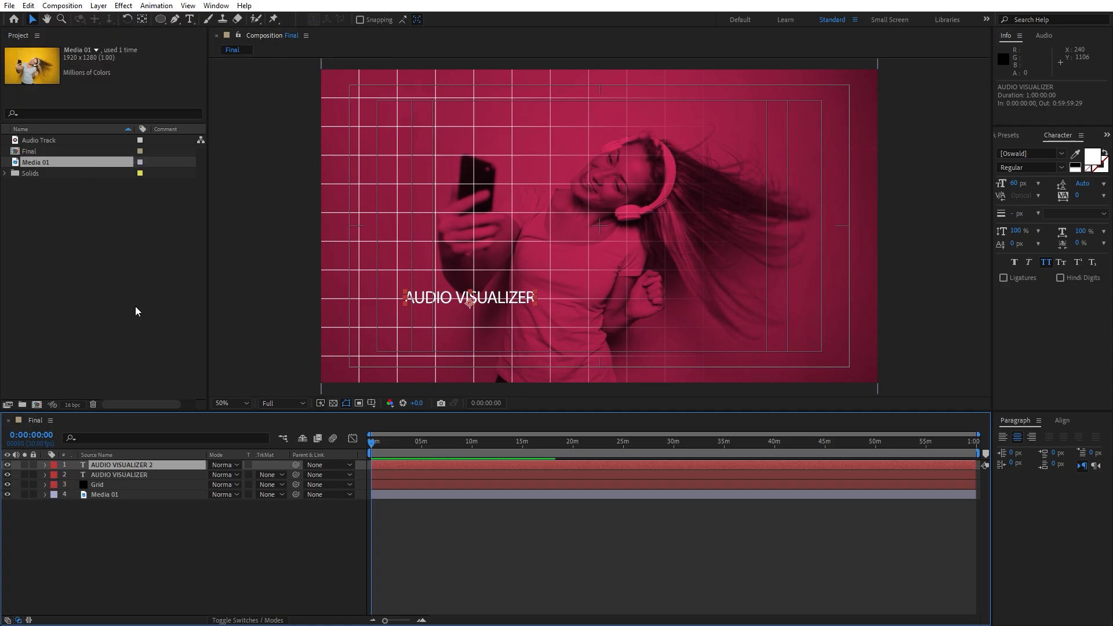
pyautogui.press('p')
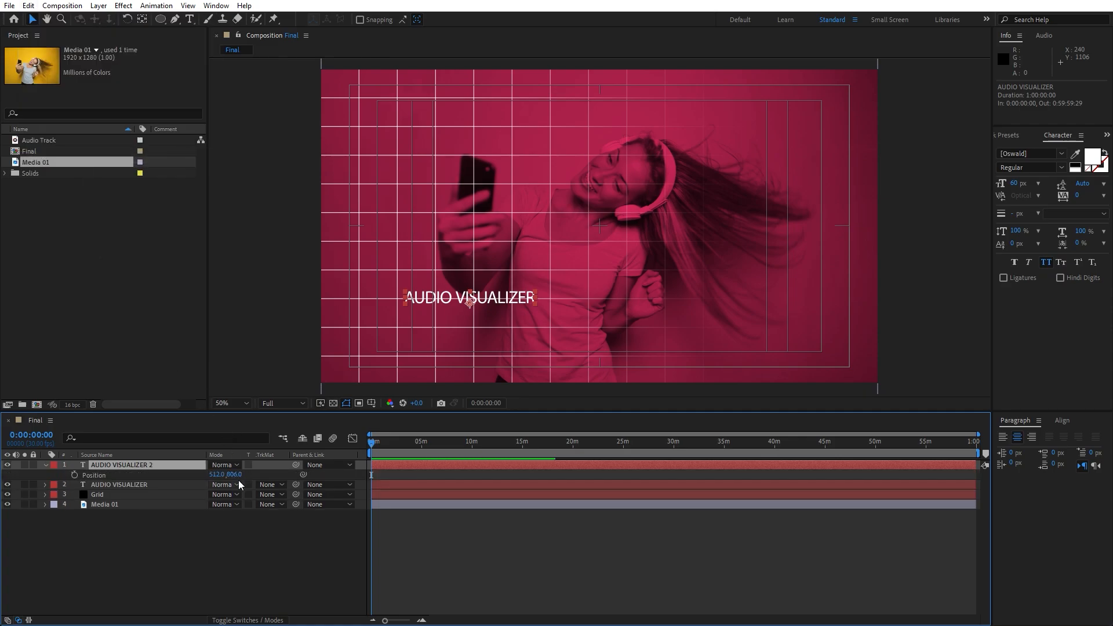
pyautogui.moveTo(234, 474); pyautogui.dragTo(263, 478)
pyautogui.press('Return')
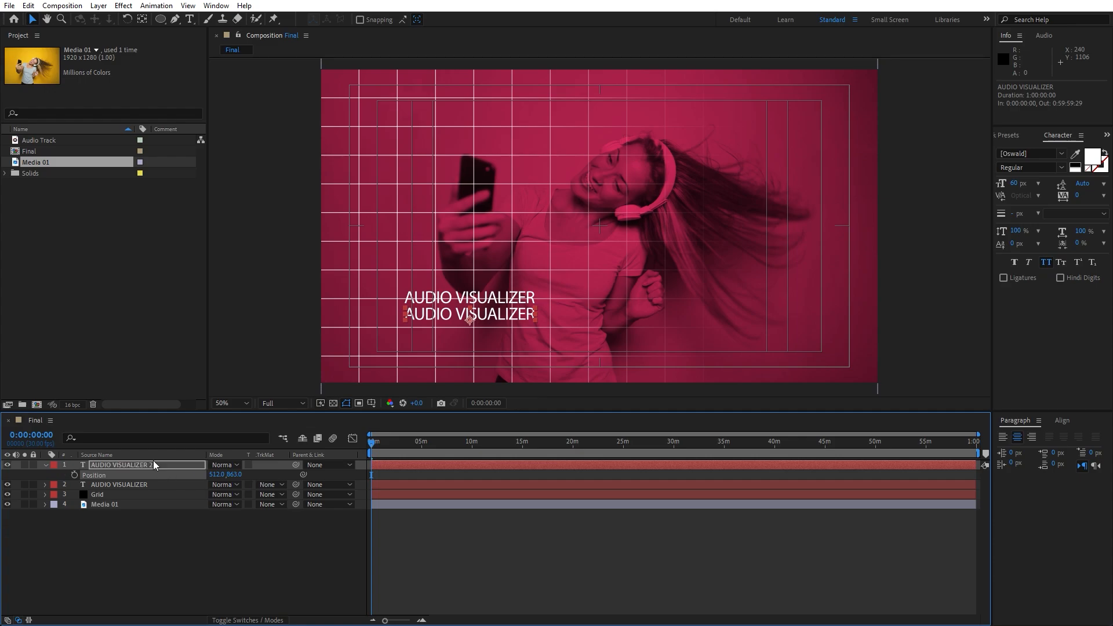
# - Replace the duplicated text layer's wording with LETS CREATE TOGETHER
pyautogui.press('Return')
pyautogui.hotkey('ctrl', 't')
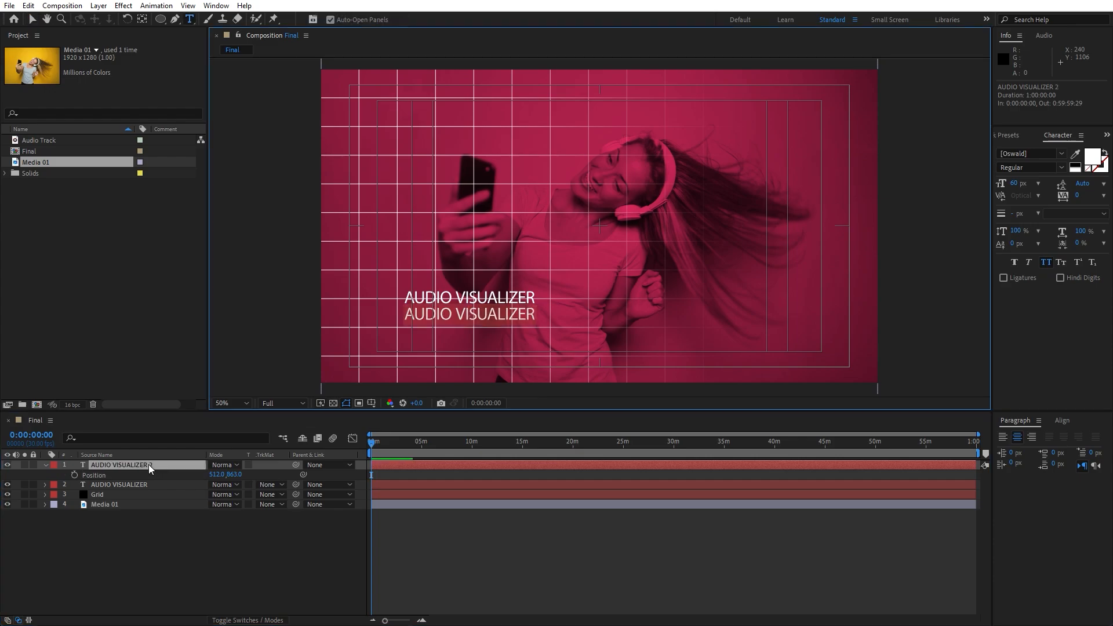
pyautogui.doubleClick(149, 464)
pyautogui.write('LETS CR')
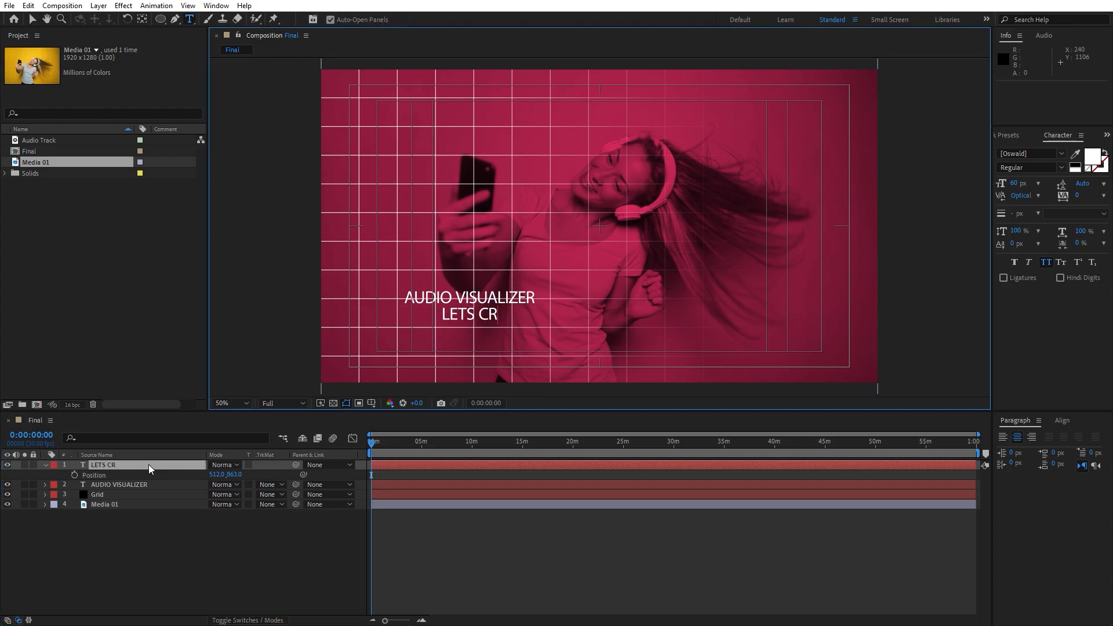
pyautogui.write('EATE TOGE')
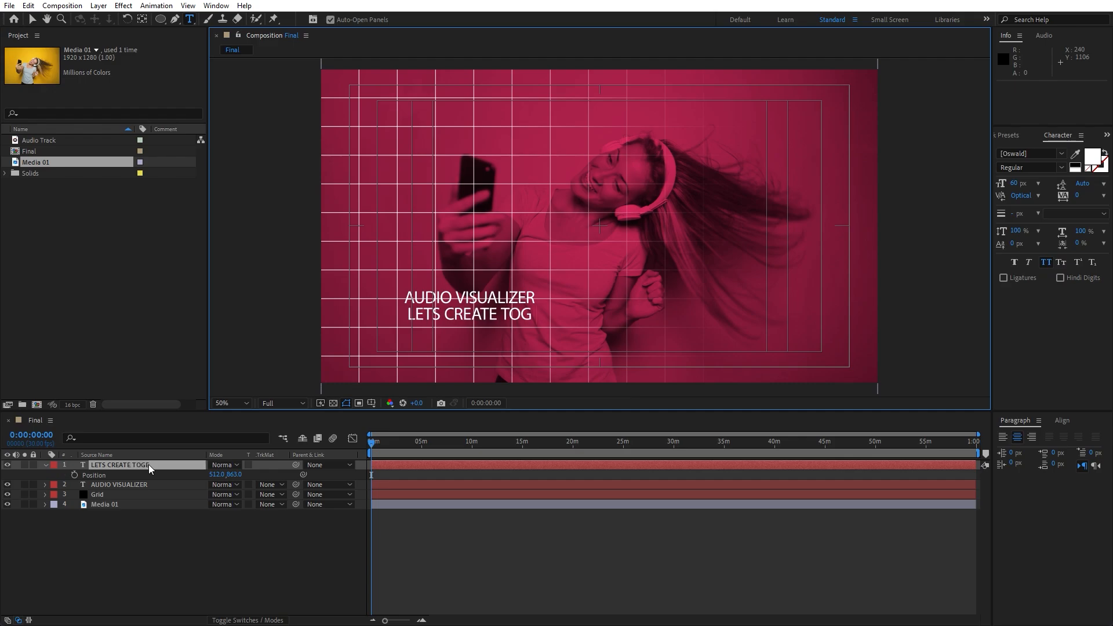
pyautogui.write('THER')
pyautogui.click(140, 529)
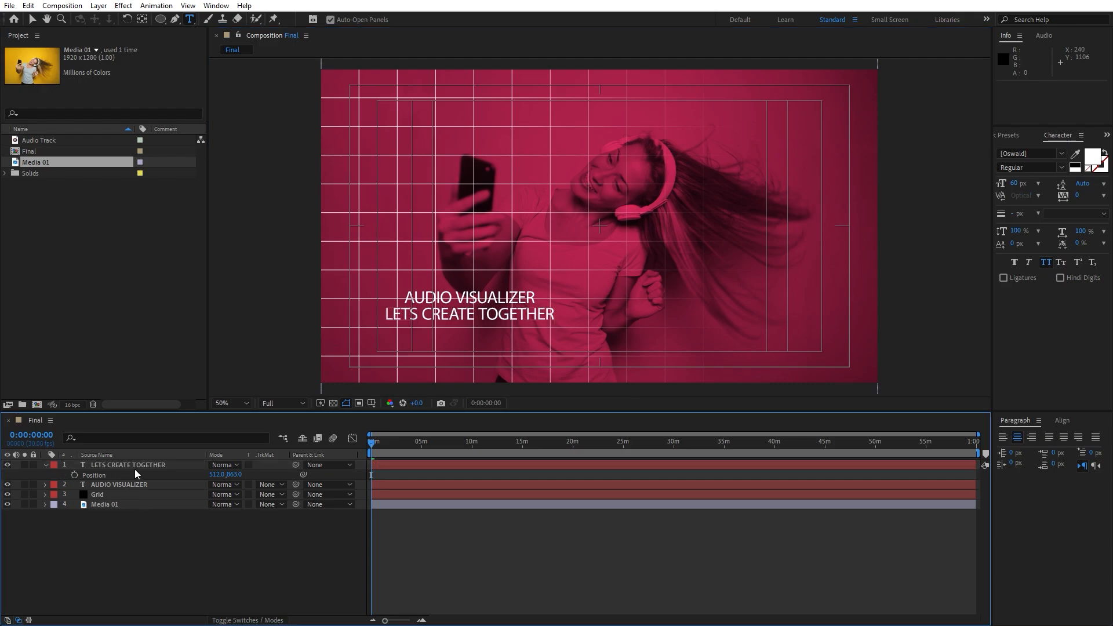
# - Set the LETS CREATE TOGETHER text's font size to 32 px
pyautogui.click(134, 467)
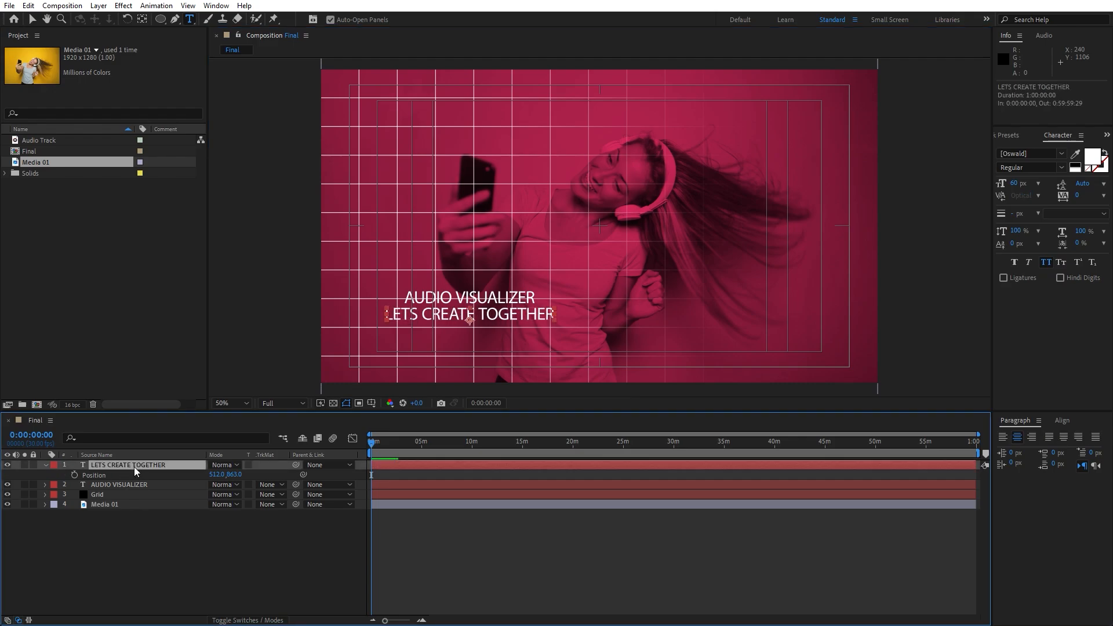
pyautogui.click(1014, 183)
pyautogui.write('32')
pyautogui.press('Return')
pyautogui.click(129, 521)
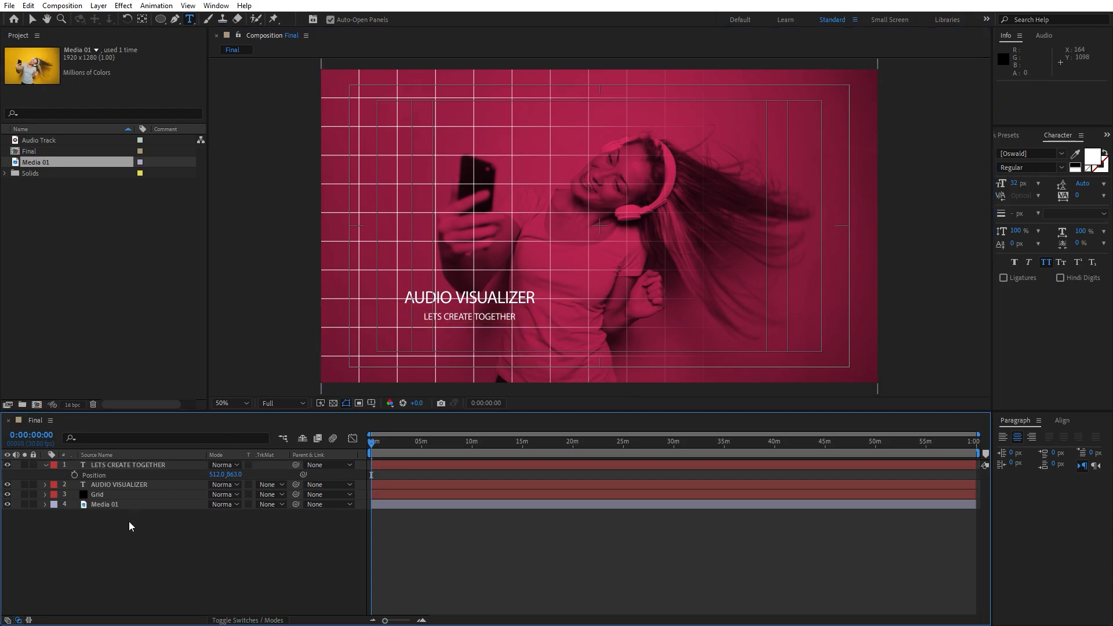
# - Nudge the LETS CREATE TOGETHER layer to 448, 851 so it lines up with the start of the title above, and collapse its properties
pyautogui.click(133, 468)
pyautogui.hotkey('shift', 'Left')
pyautogui.hotkey('shift', 'Left')
pyautogui.hotkey('shift', 'Left')
pyautogui.hotkey('shift', 'Left')
pyautogui.hotkey('shift', 'Left')
pyautogui.hotkey('shift', 'Left')
pyautogui.hotkey('shift', 'Left')
pyautogui.hotkey('shift', 'Left')
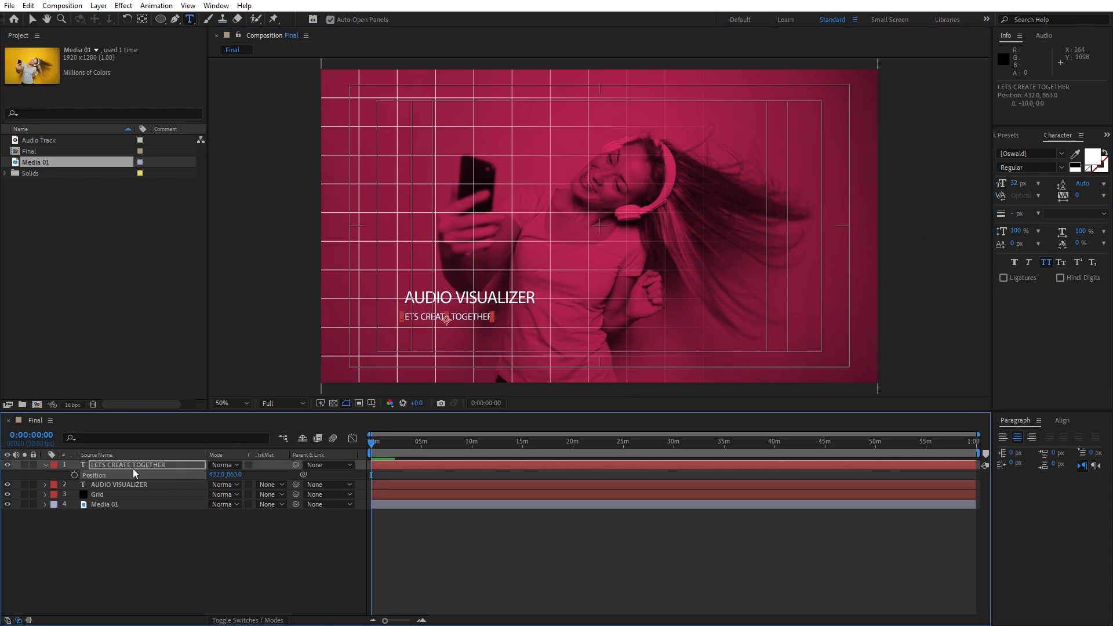
pyautogui.press('Up')
pyautogui.press('Up')
pyautogui.press('Up')
pyautogui.press('Up')
pyautogui.press('Up')
pyautogui.press('Up')
pyautogui.press('Up')
pyautogui.press('Up')
pyautogui.press('Right')
pyautogui.press('Right')
pyautogui.press('Right')
pyautogui.press('Right')
pyautogui.press('Right')
pyautogui.press('Right')
pyautogui.press('Right')
pyautogui.press('Right')
pyautogui.press('Right')
pyautogui.press('Right')
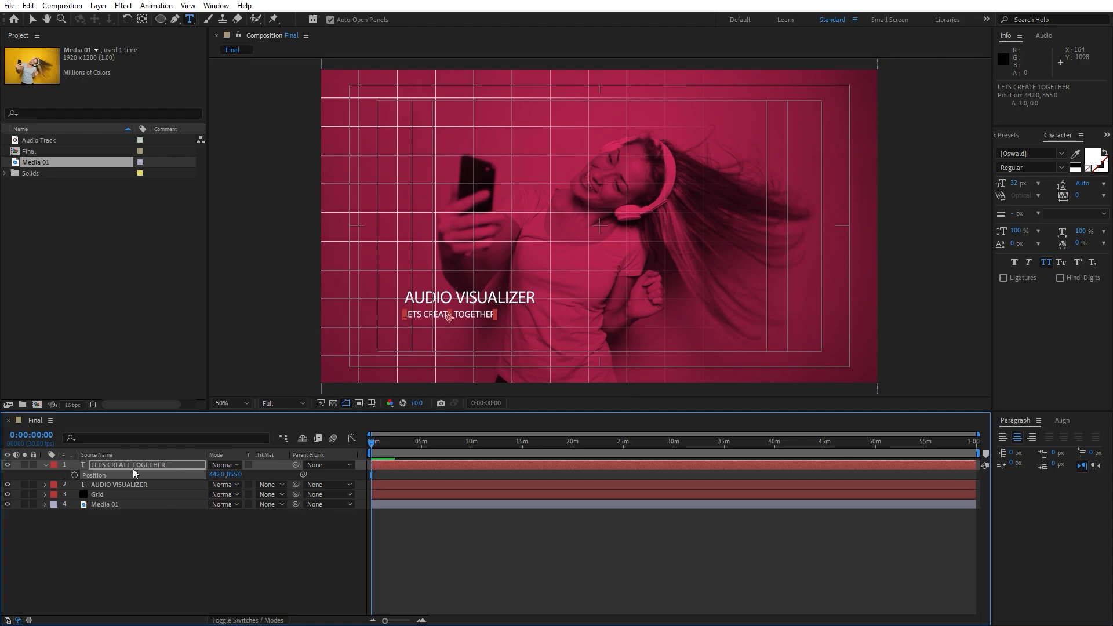
pyautogui.press('Right')
pyautogui.press('Right')
pyautogui.press('Up')
pyautogui.press('Up')
pyautogui.press('Right')
pyautogui.press('Right')
pyautogui.press('Right')
pyautogui.press('Right')
pyautogui.press('Up')
pyautogui.press('Up')
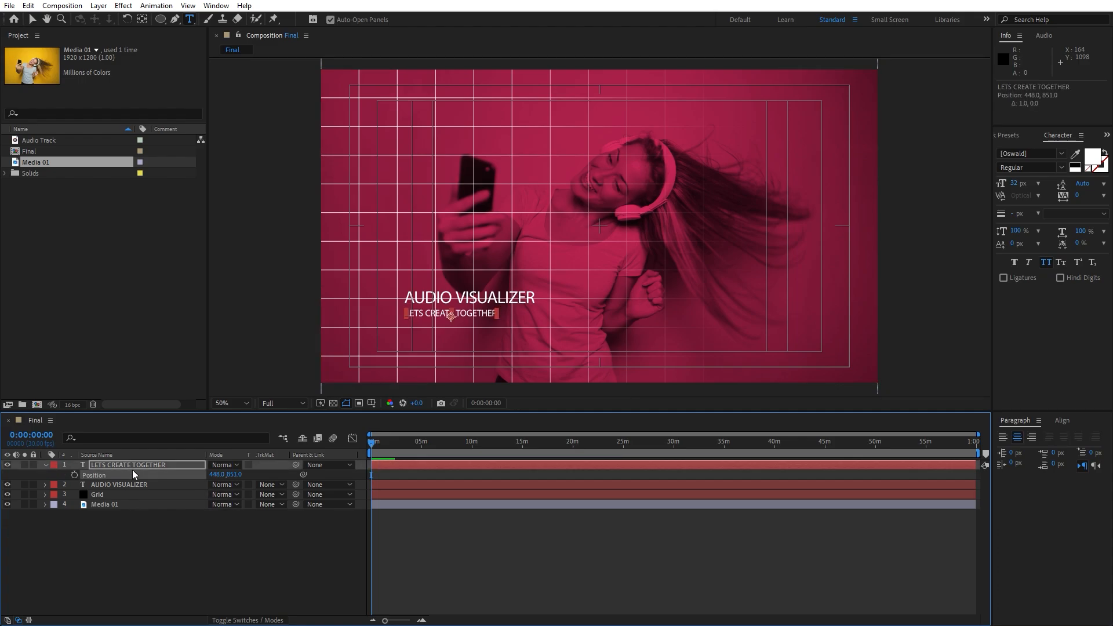
pyautogui.click(46, 465)
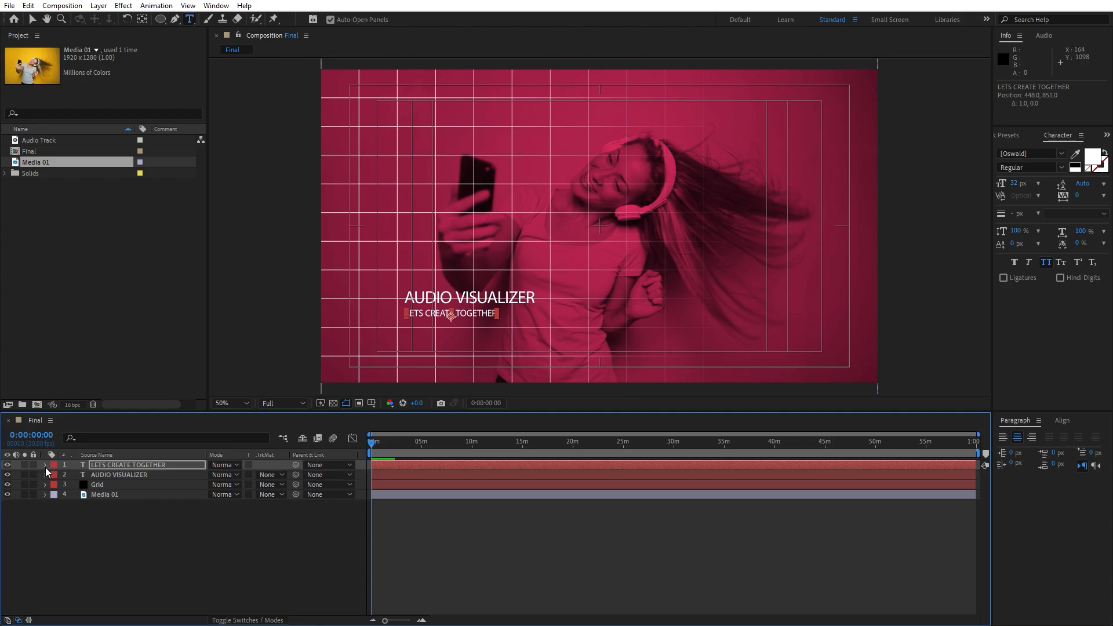
# - Hide the title/action safe guides
pyautogui.click(135, 526)
pyautogui.click(346, 404)
pyautogui.click(400, 414)
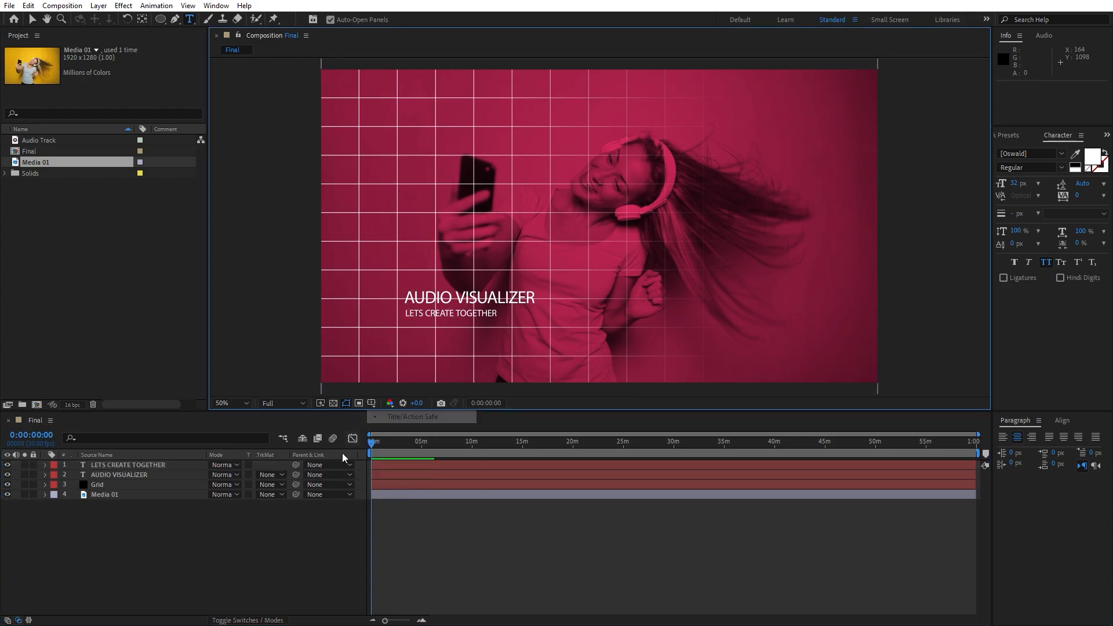
# - Create a black 1920 x 1080 solid named Audio Spectrum above the text layers
pyautogui.rightClick(263, 383)
pyautogui.moveTo(249, 393)
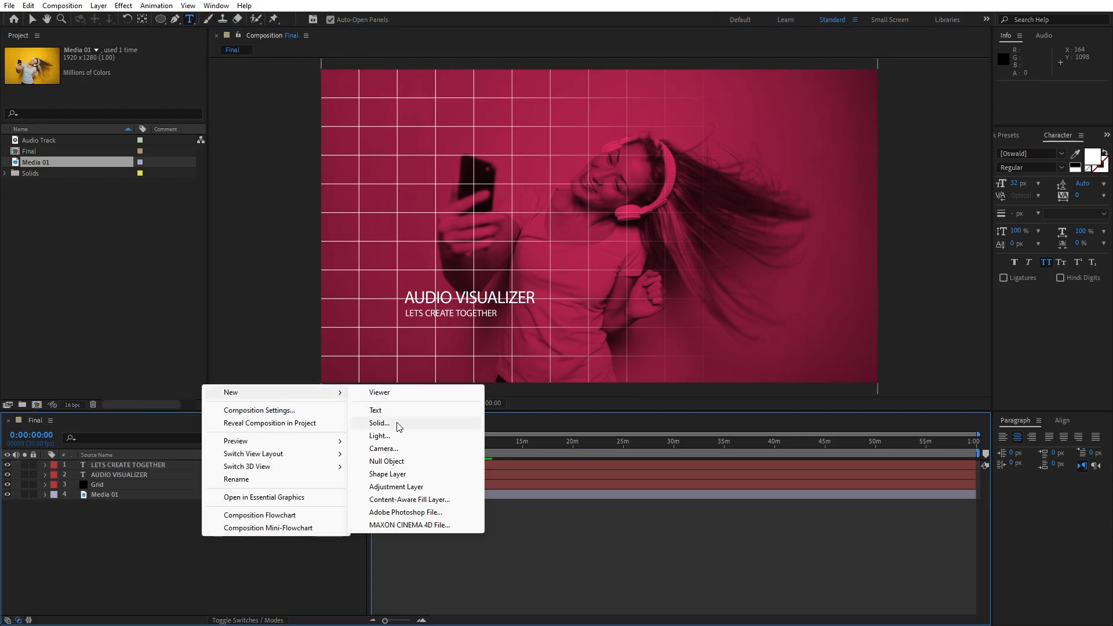
pyautogui.click(398, 426)
pyautogui.write('Audio Spectrum')
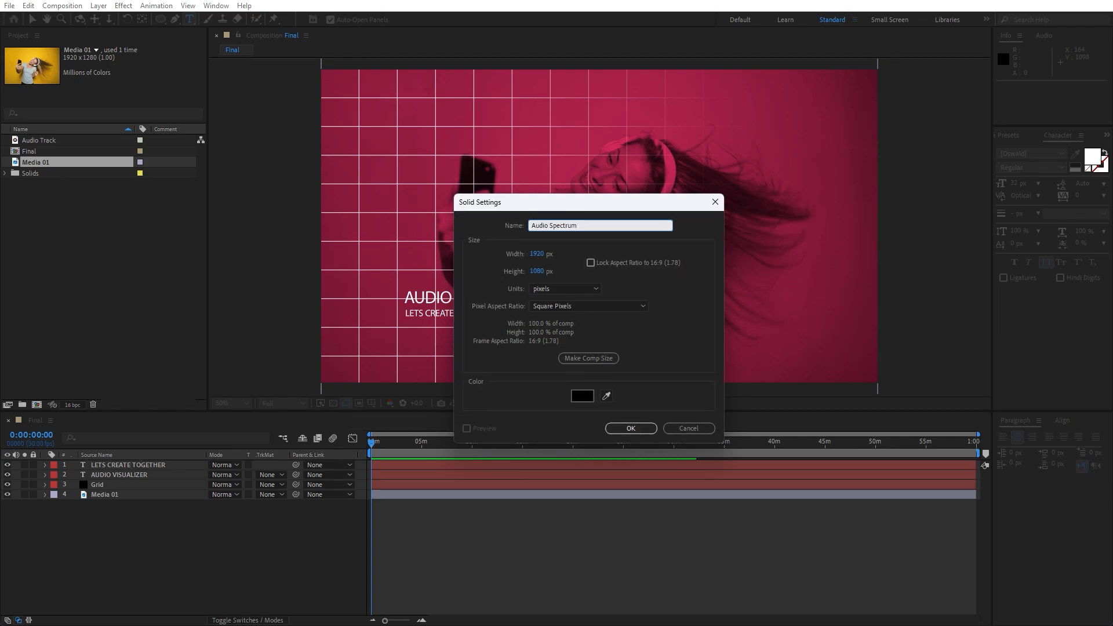
pyautogui.click(630, 428)
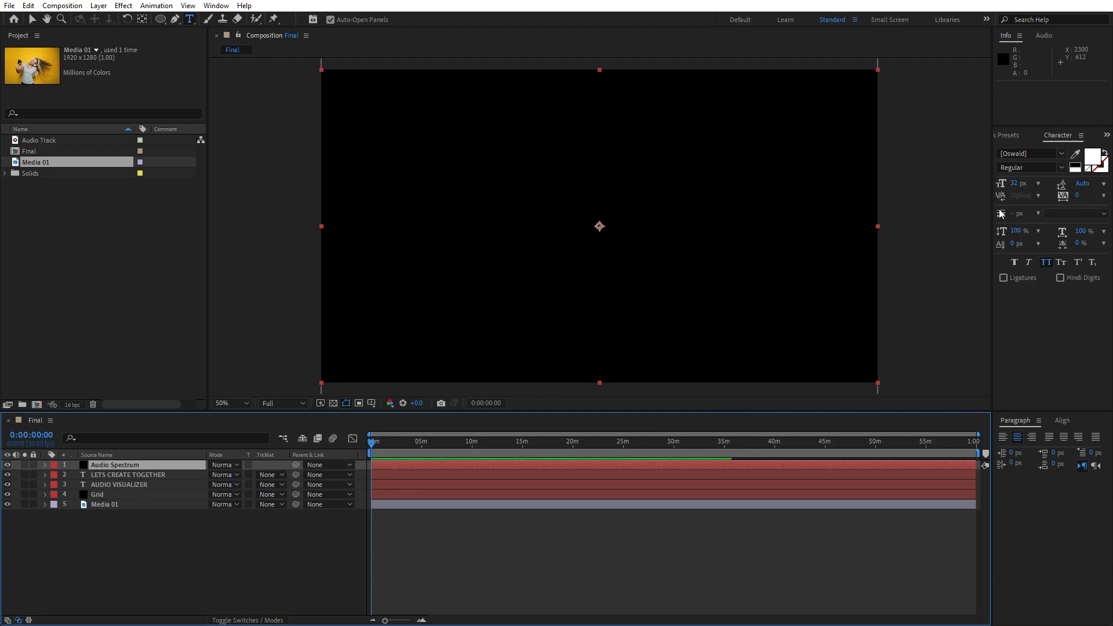
# - Find the Audio Spectrum effect and apply it to the Audio Spectrum layer
pyautogui.click(1020, 137)
pyautogui.click(1056, 149)
pyautogui.write('audio s')
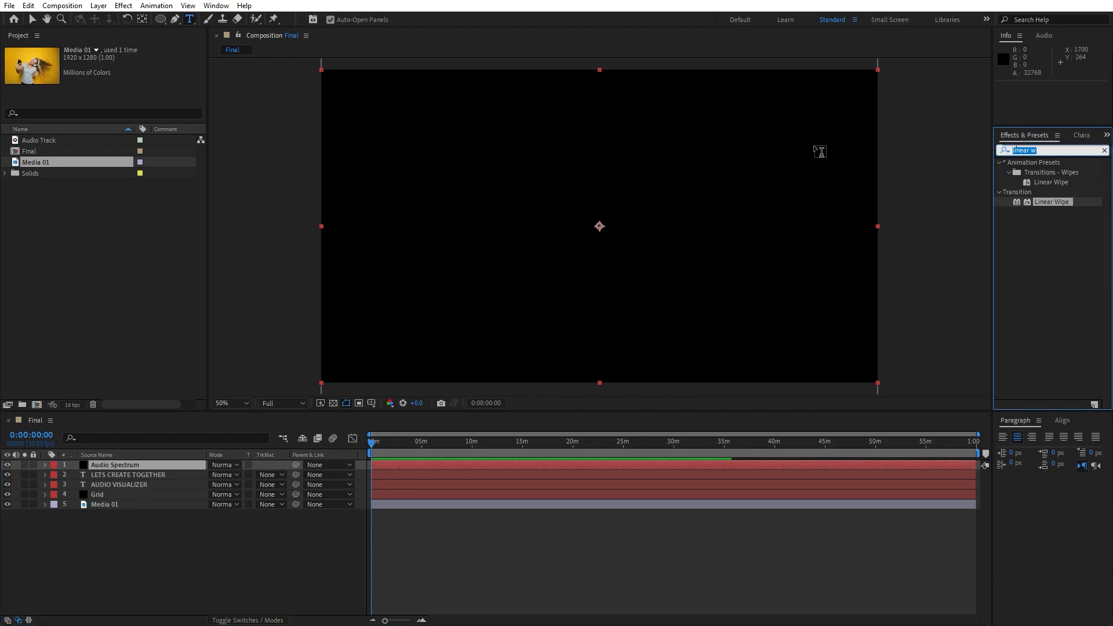
pyautogui.write('p')
pyautogui.moveTo(1046, 172); pyautogui.dragTo(148, 467)
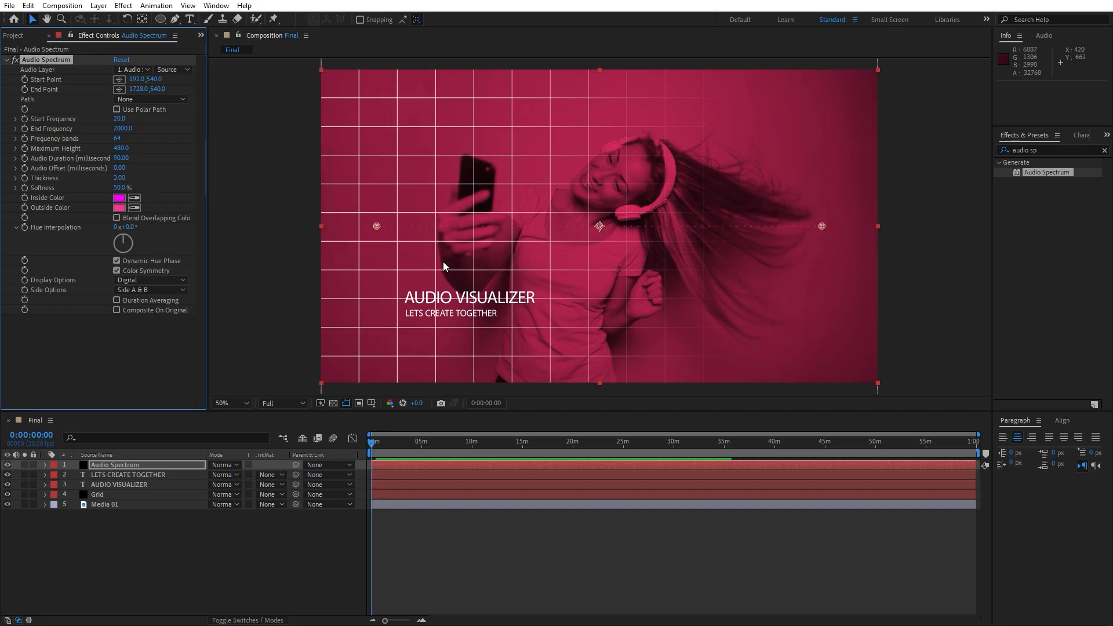
# - Add a Fill effect to the Audio Spectrum layer below the spectrum effect and set its color to white
pyautogui.click(1059, 149)
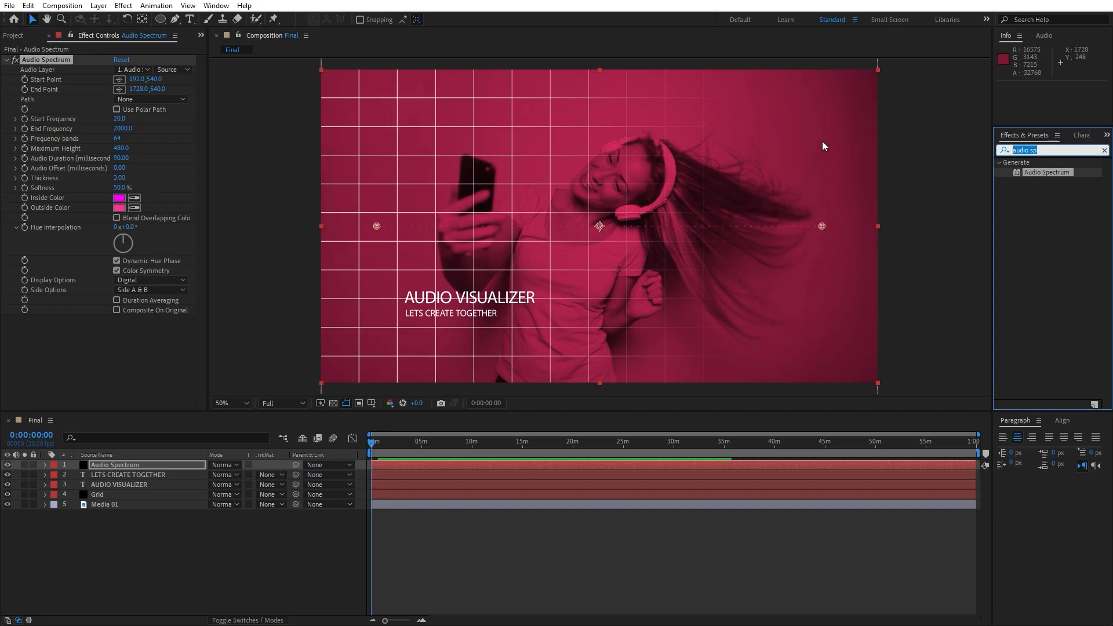
pyautogui.write('fill')
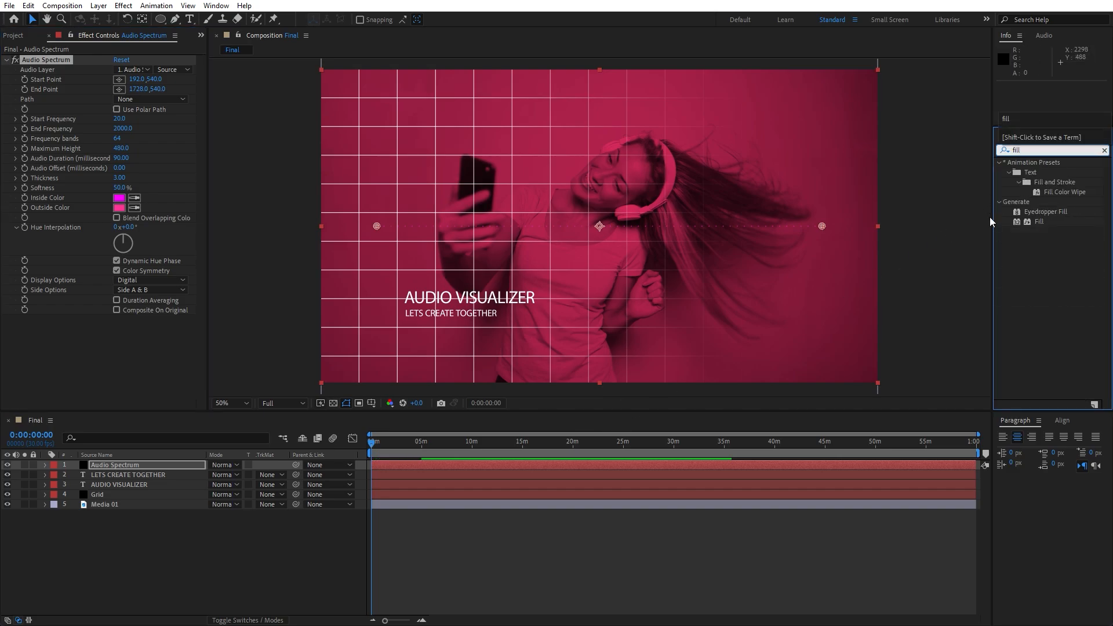
pyautogui.moveTo(1036, 223); pyautogui.dragTo(92, 325)
pyautogui.click(119, 349)
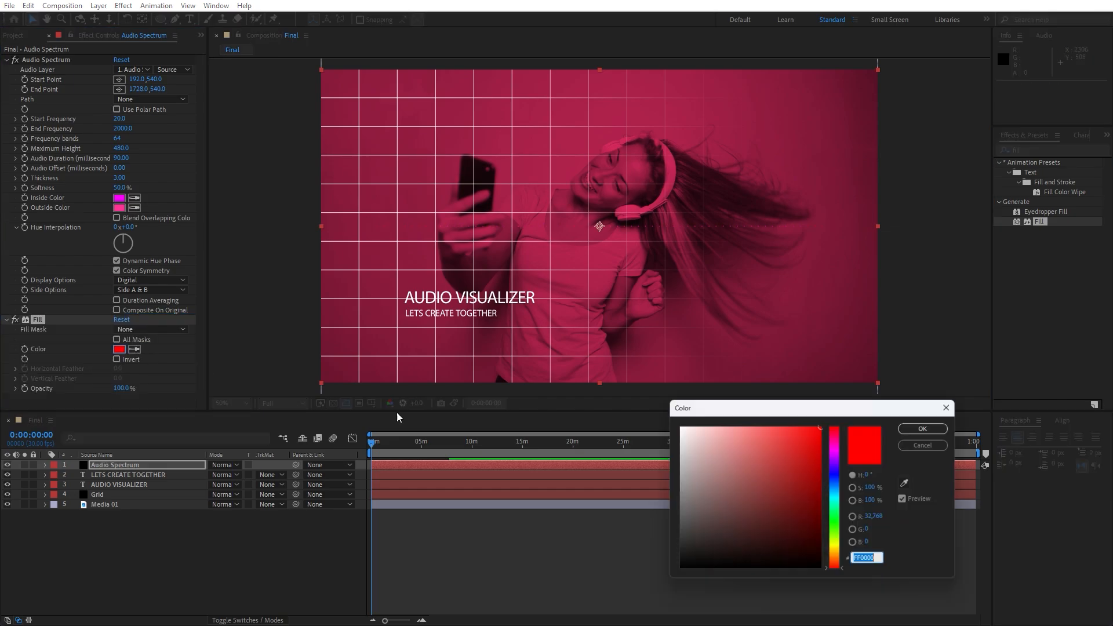
pyautogui.moveTo(686, 450); pyautogui.dragTo(676, 425)
pyautogui.click(929, 427)
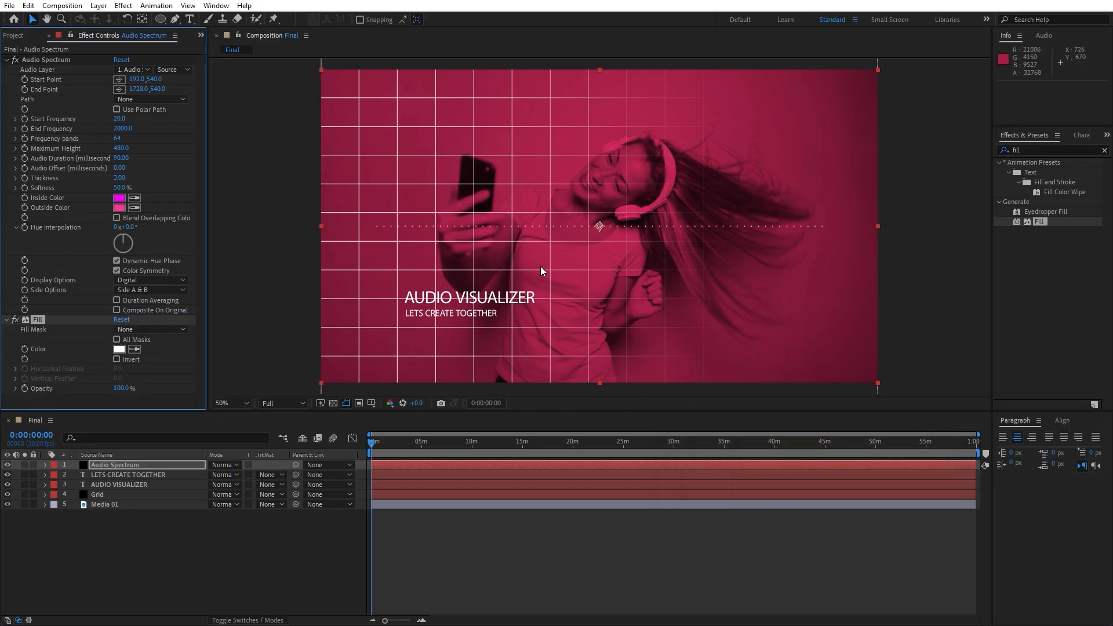
# - Set the X coordinate of both the start point and end point of the Audio Spectrum effect to 1450
pyautogui.press(',')
pyautogui.press(',')
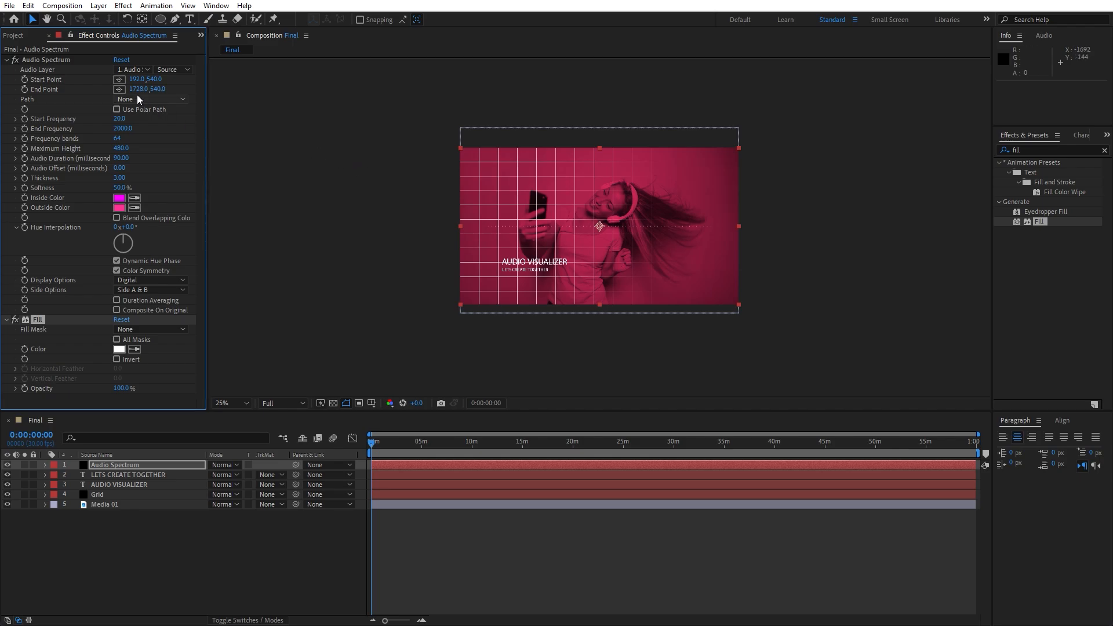
pyautogui.click(138, 79)
pyautogui.write('1450')
pyautogui.press('Tab')
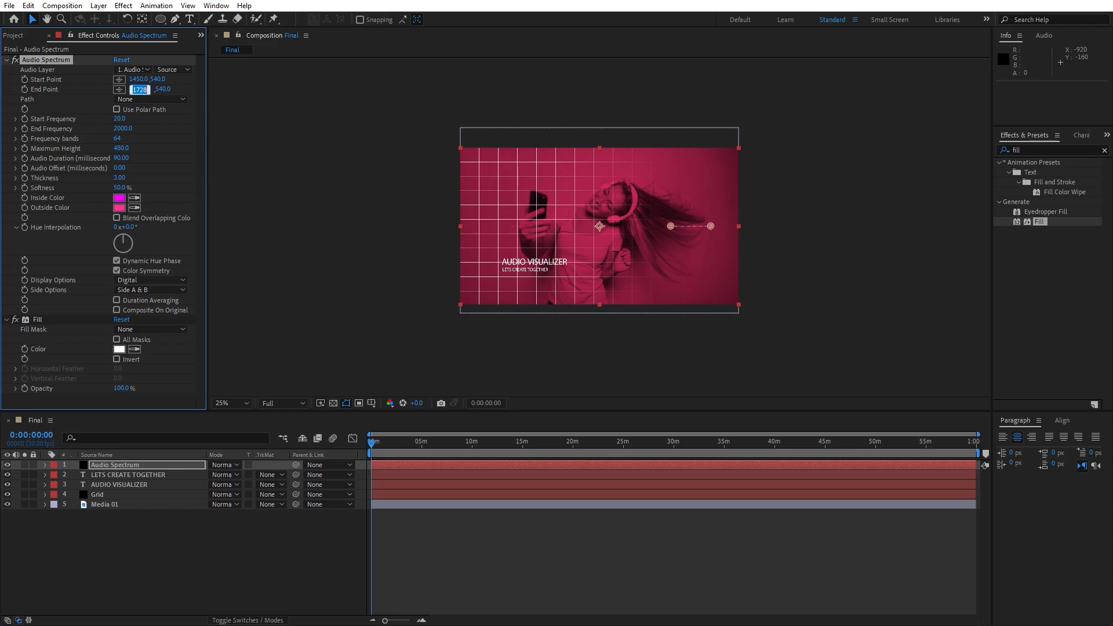
pyautogui.write('1450')
pyautogui.click(253, 531)
# - Stretch the spectrum line vertically beyond the frame, with start point Y at -110 and end point Y at 1370
pyautogui.click(45, 60)
pyautogui.moveTo(160, 81); pyautogui.dragTo(129, 70)
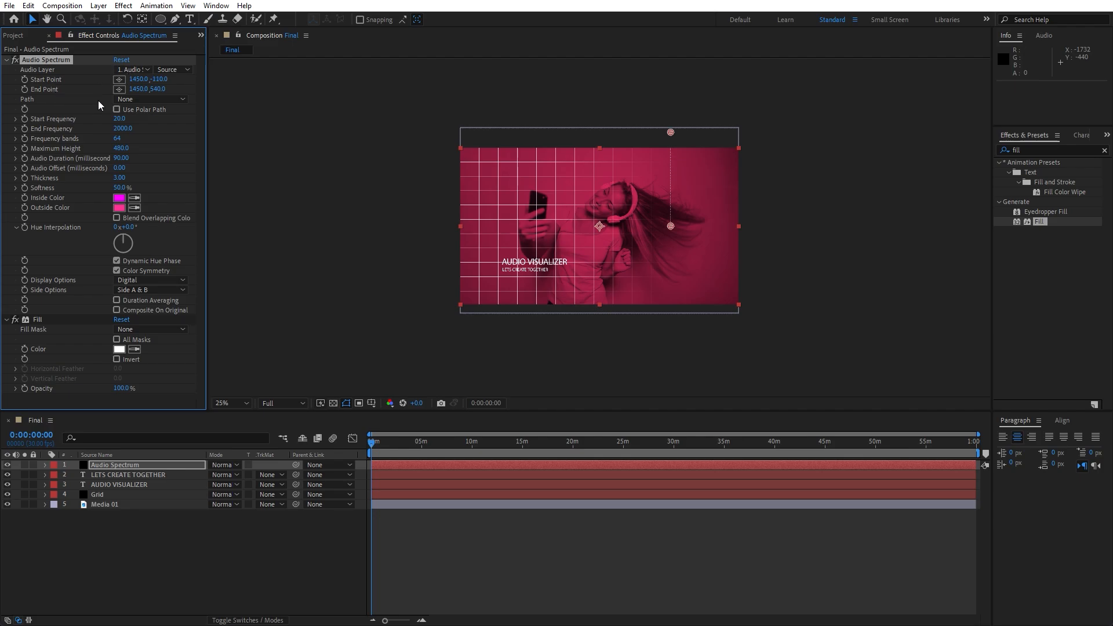
pyautogui.moveTo(158, 92); pyautogui.dragTo(199, 98)
pyautogui.scroll(2, 680, 291)
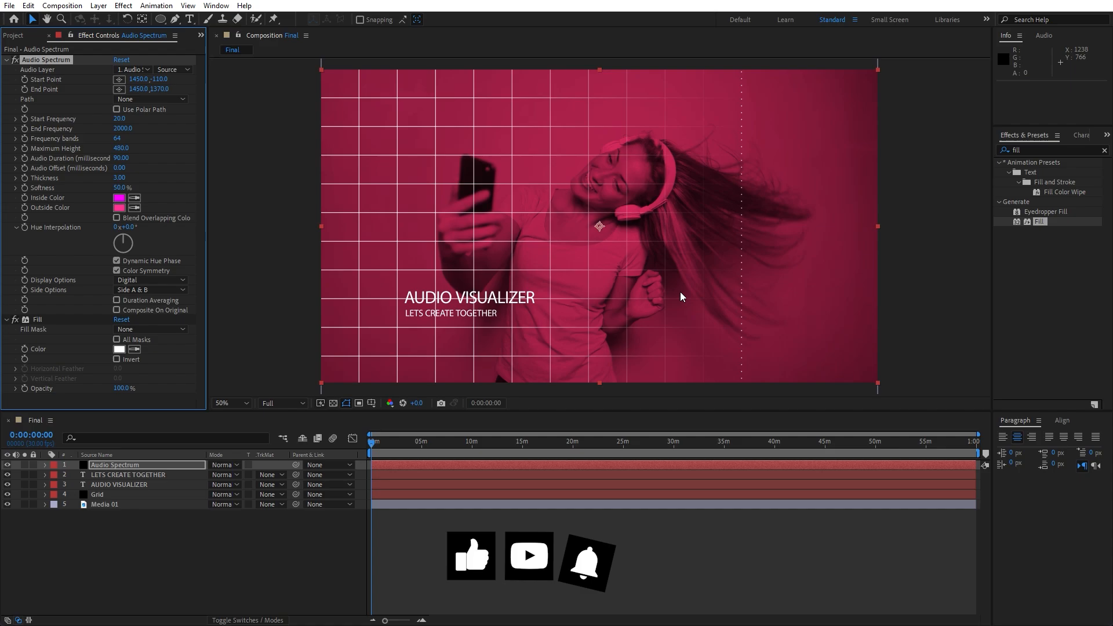
# - Set the Audio Spectrum effect's End Frequency to 800 and Maximum Height to 2000
pyautogui.moveTo(375, 443); pyautogui.dragTo(451, 444)
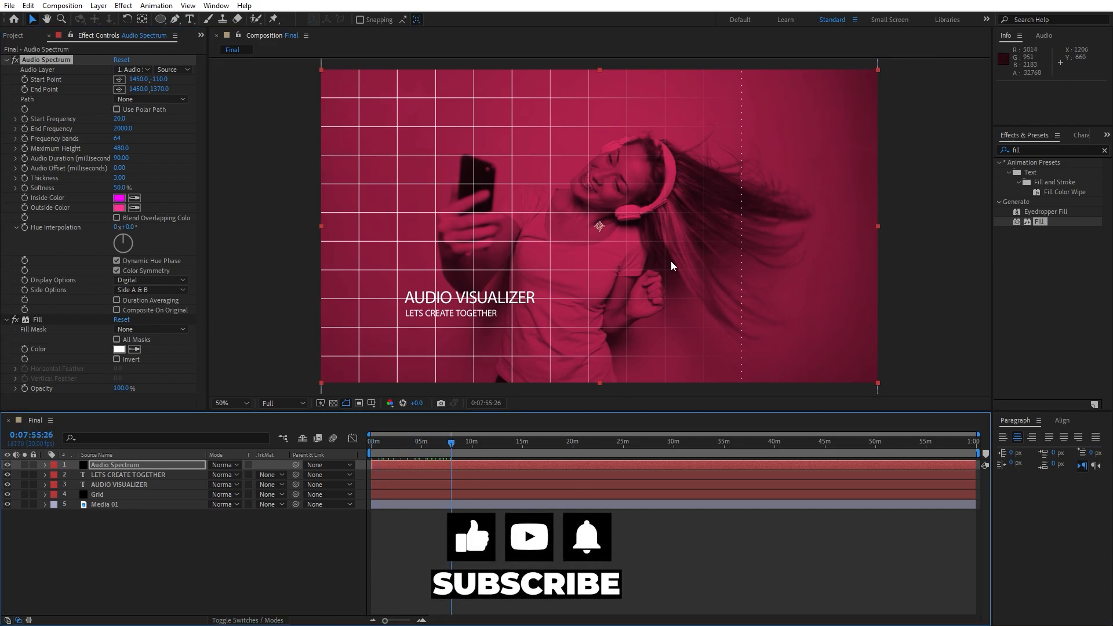
pyautogui.click(122, 129)
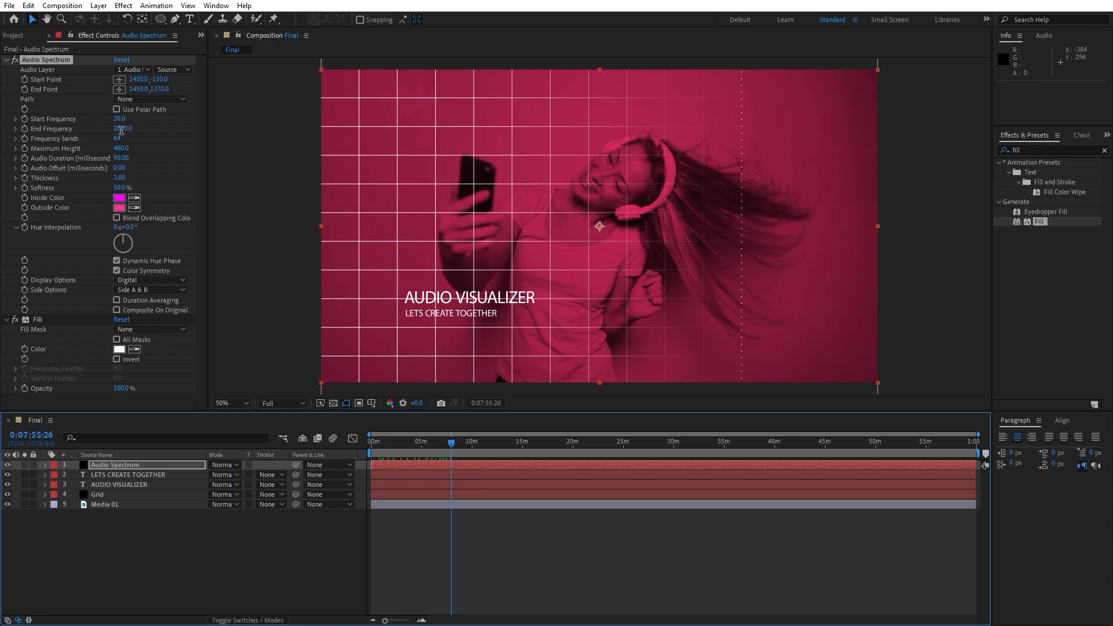
pyautogui.write('800')
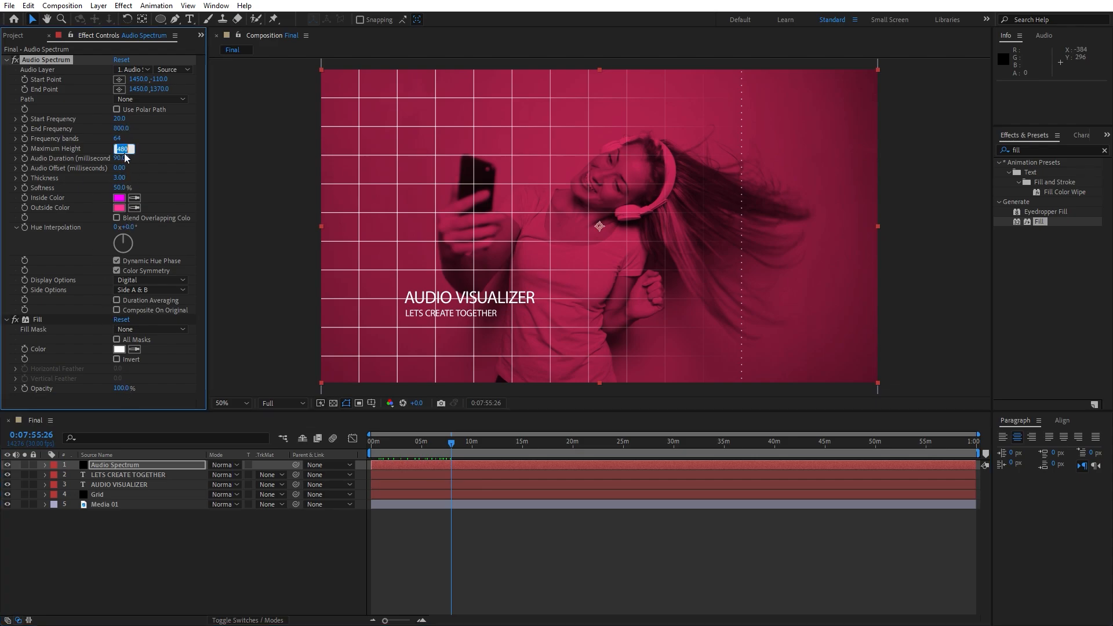
pyautogui.click(203, 539)
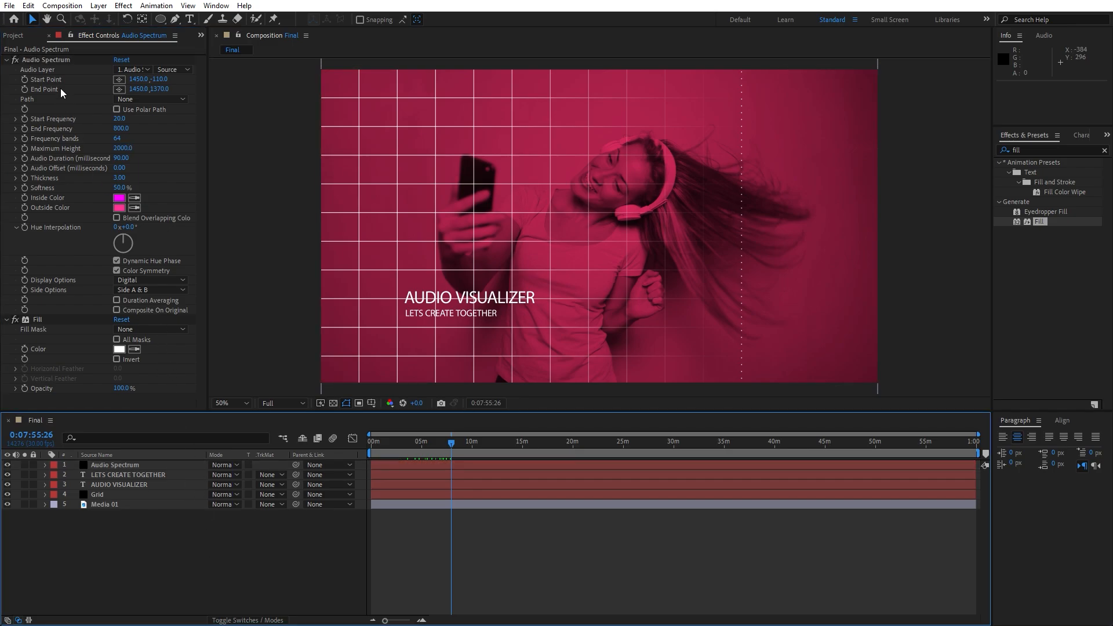
# - Create a 1920 x 1080, 30 fps, one-hour composition named Audio Comp and add Audio Track to it
pyautogui.click(48, 36)
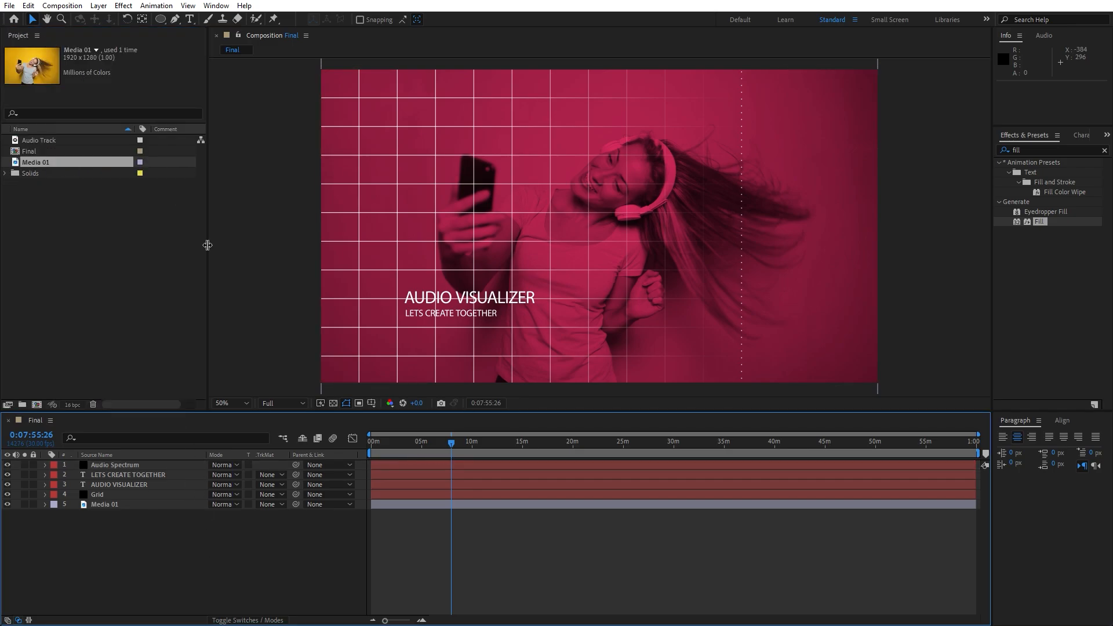
pyautogui.click(38, 406)
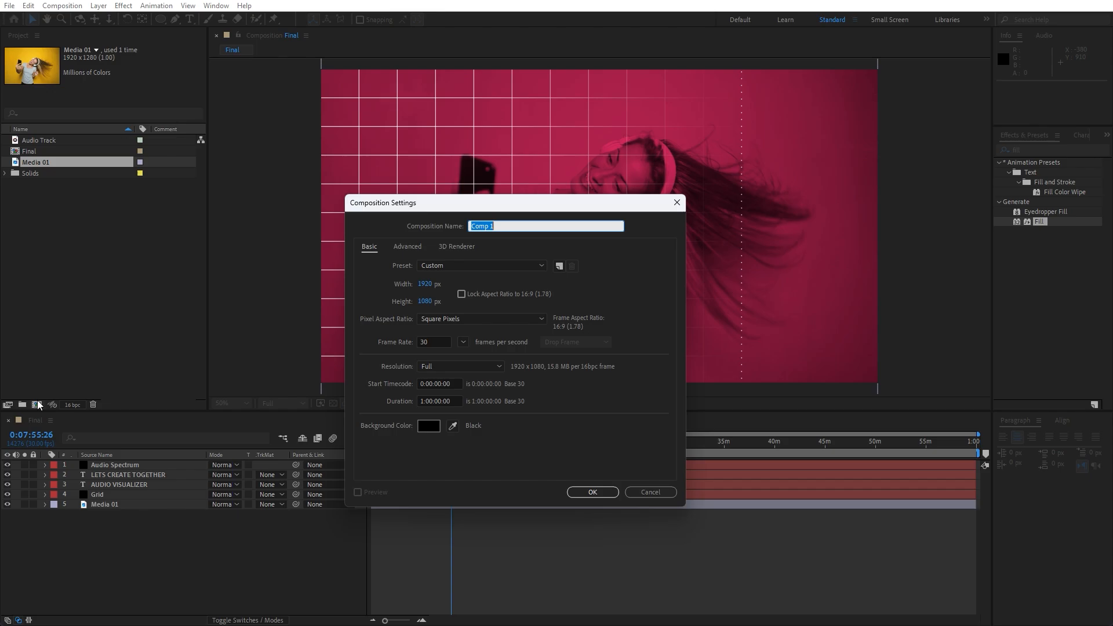
pyautogui.write('Audio Comp')
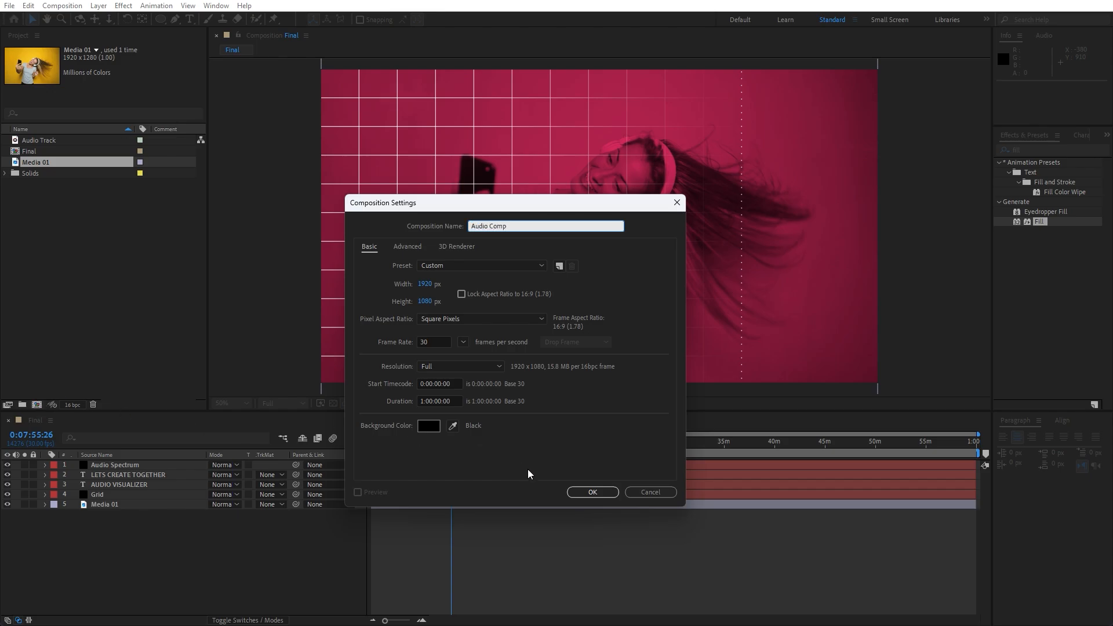
pyautogui.click(588, 492)
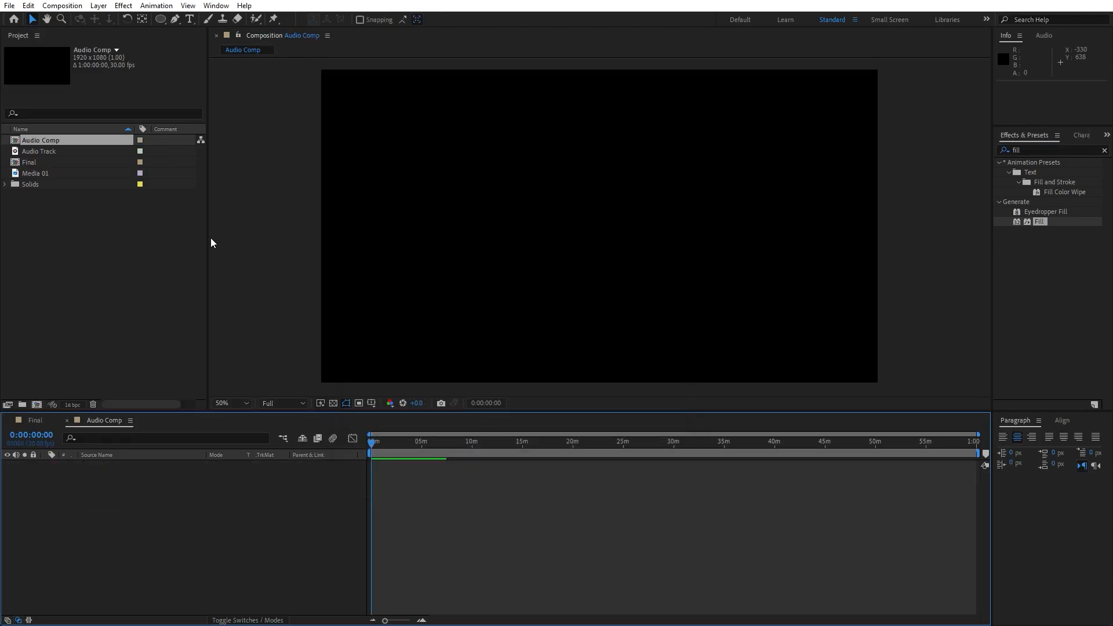
pyautogui.click(37, 152)
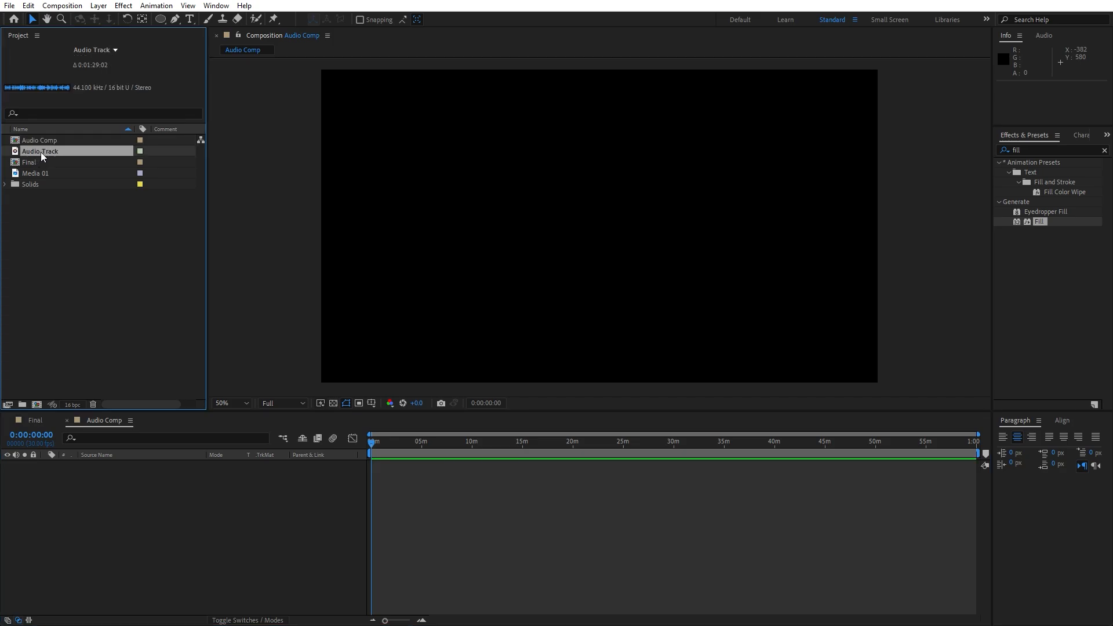
pyautogui.moveTo(40, 152); pyautogui.dragTo(189, 551)
# - Add Audio Comp to the Final composition as the lowest layer, beneath Media 01
pyautogui.click(40, 421)
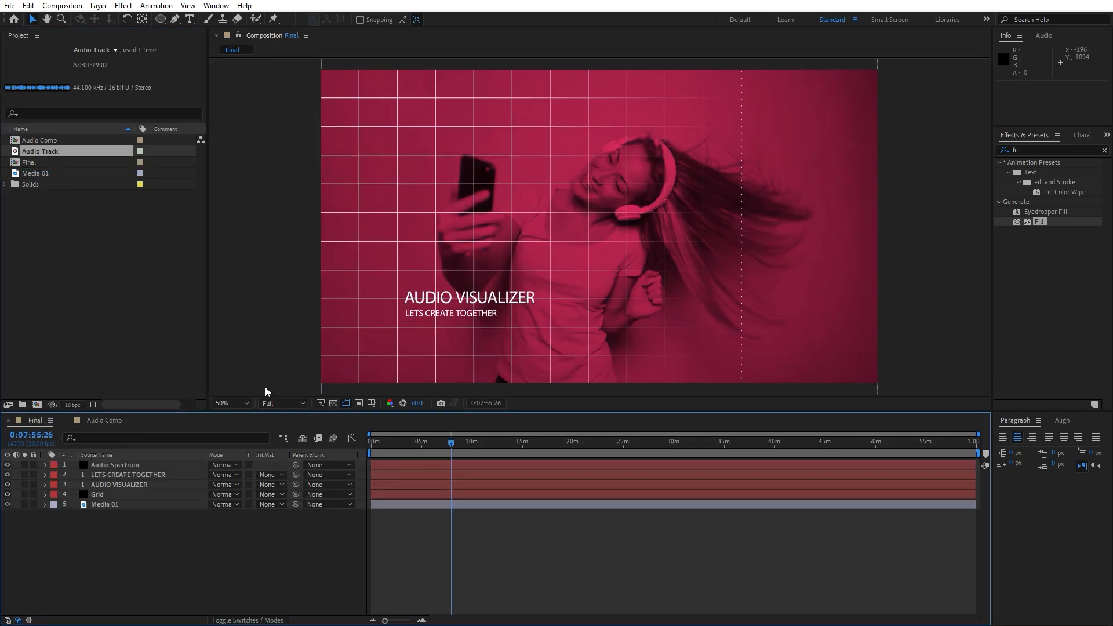
pyautogui.click(38, 141)
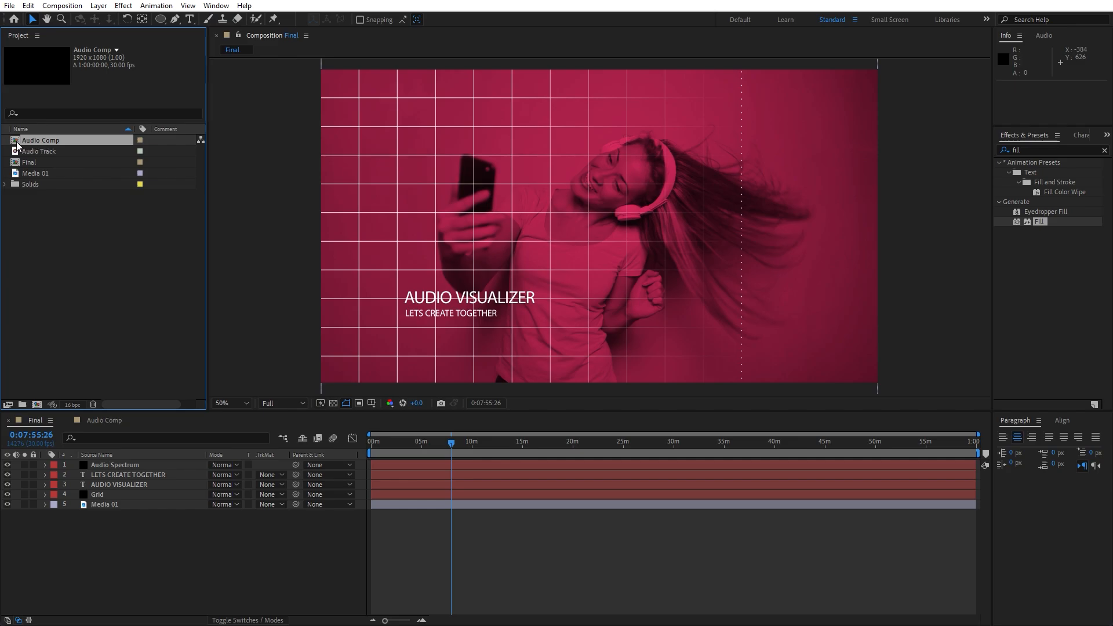
pyautogui.moveTo(18, 143); pyautogui.dragTo(172, 533)
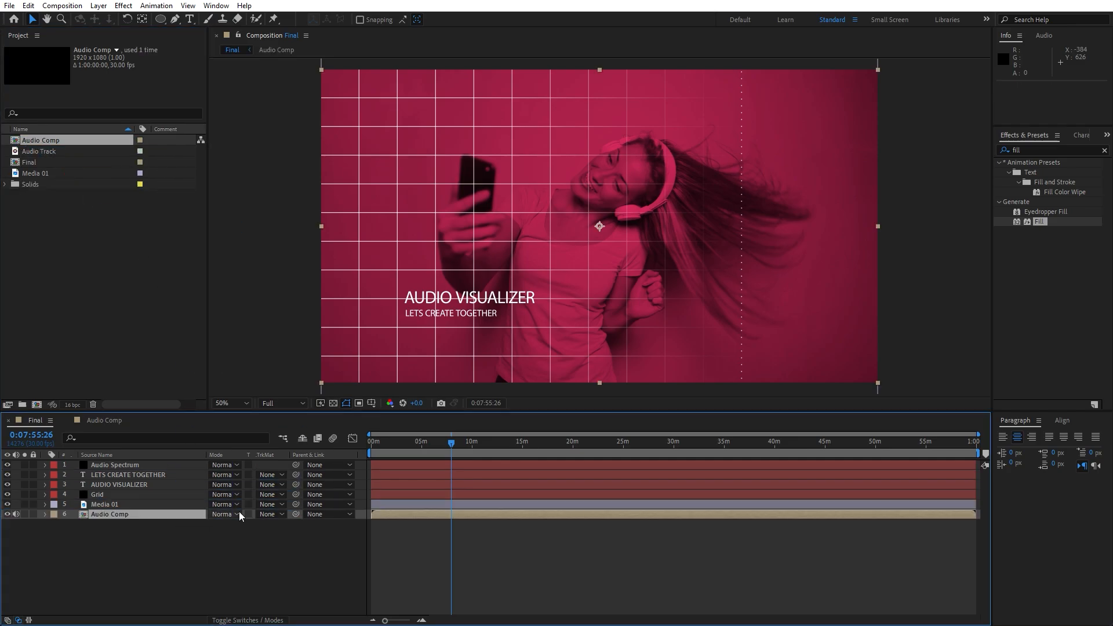
# - Set the Audio Spectrum effect's Audio Layer to Audio Comp and preview the animation
pyautogui.click(116, 466)
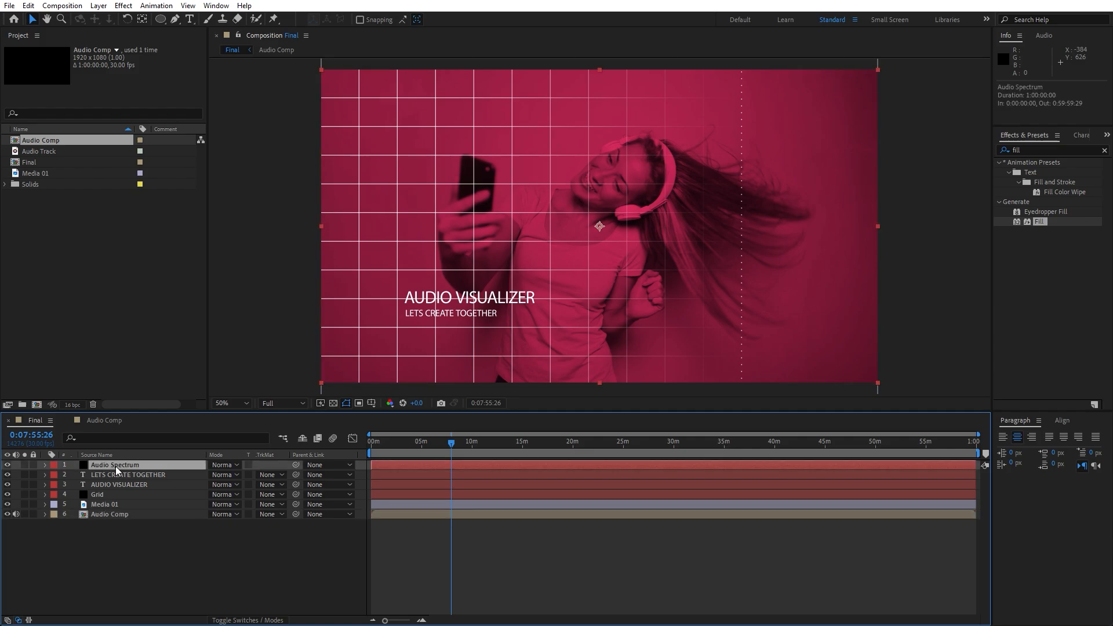
pyautogui.press('F3')
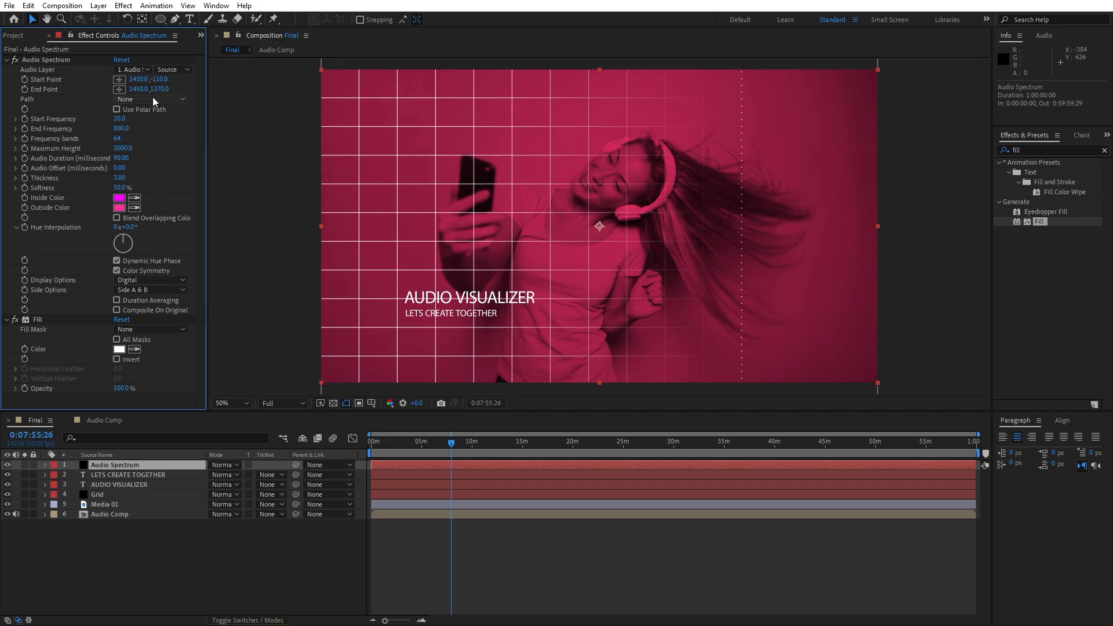
pyautogui.click(140, 69)
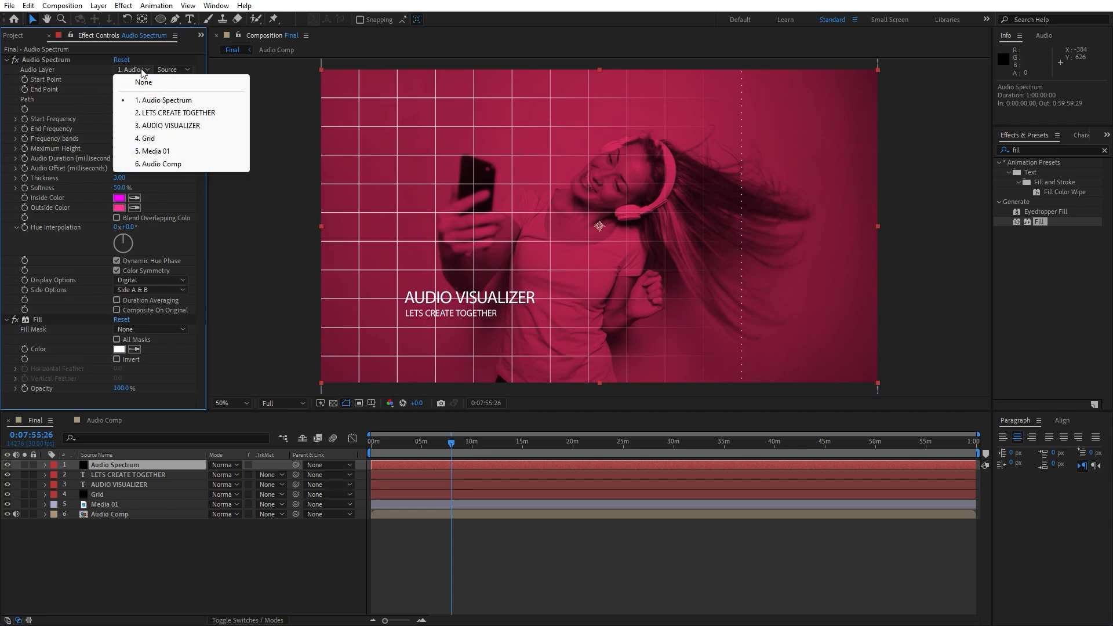
pyautogui.click(157, 165)
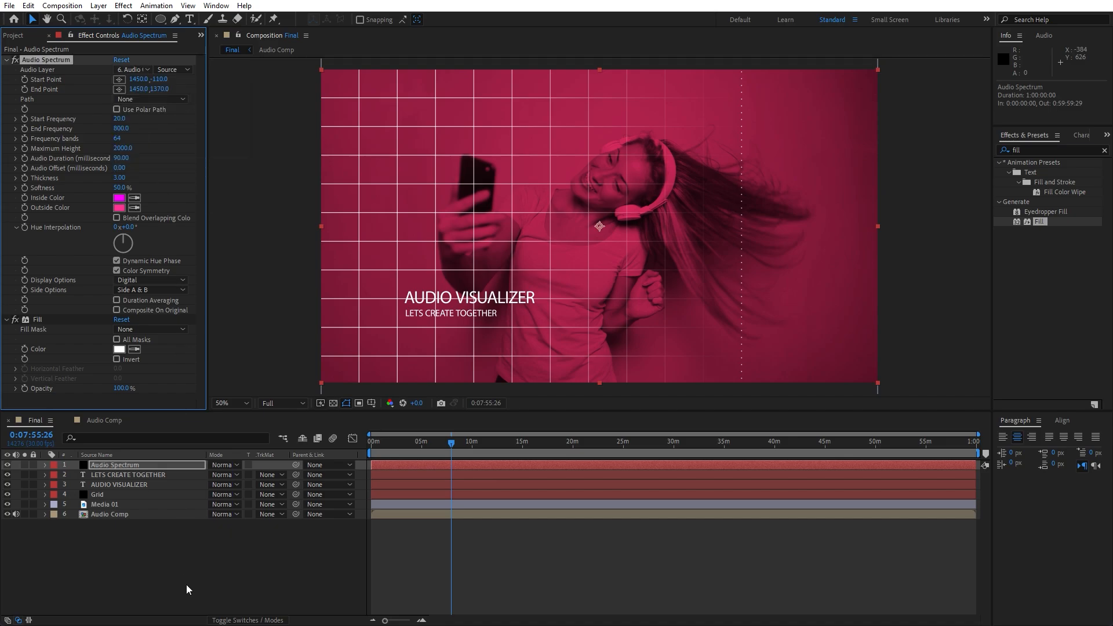
pyautogui.click(186, 587)
pyautogui.press('space')
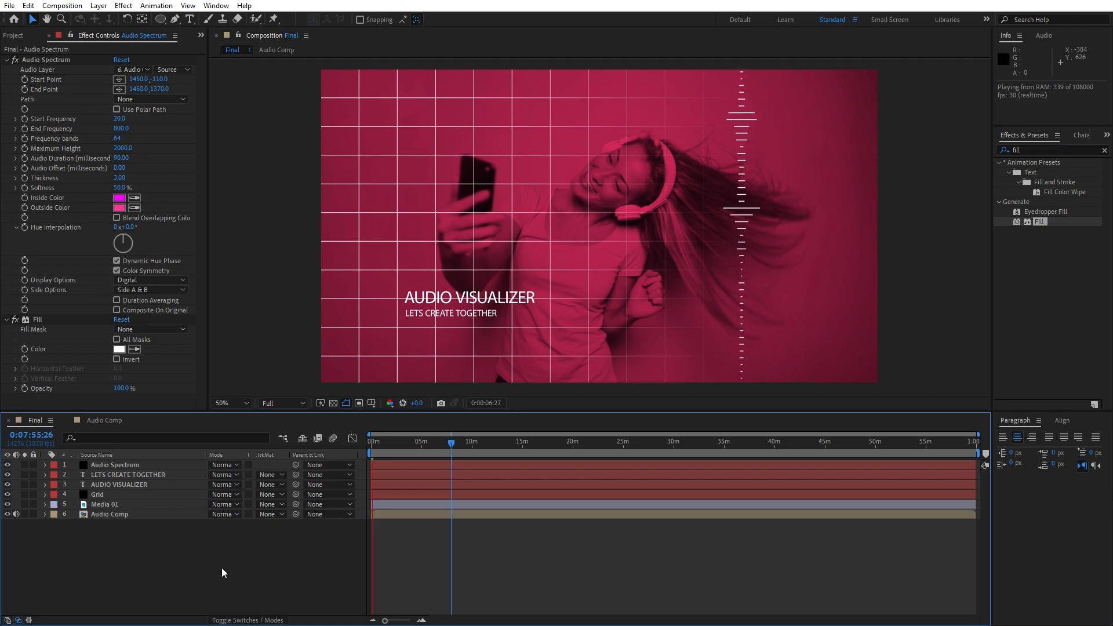
# - Try Analog lines as the spectrum's display option at 0:00:13:24 and return it to Digital
pyautogui.click(373, 447)
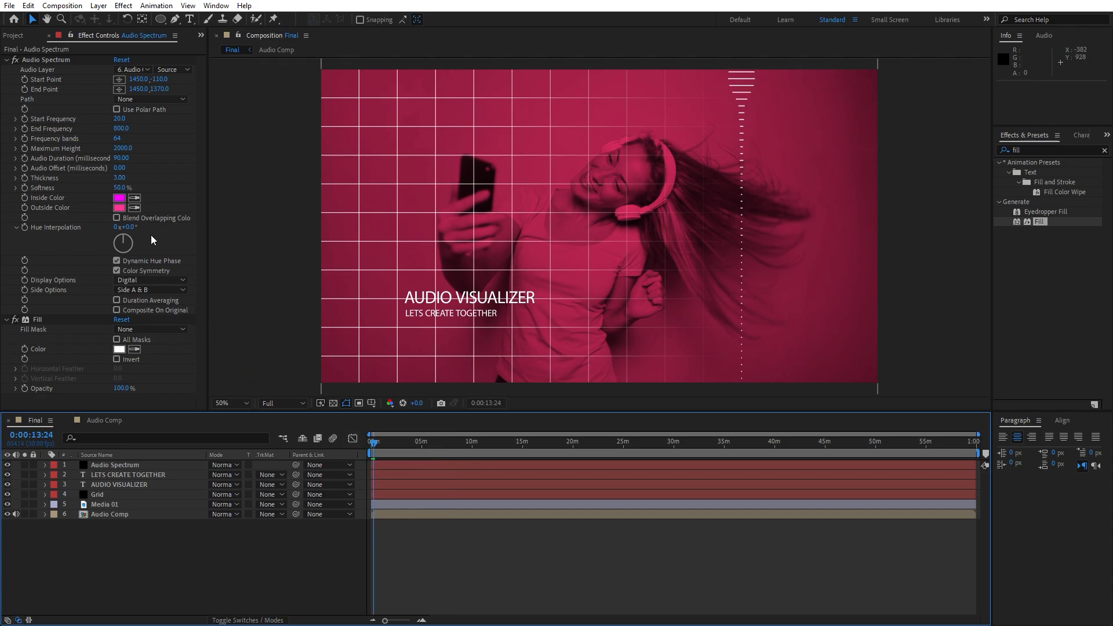
pyautogui.click(135, 280)
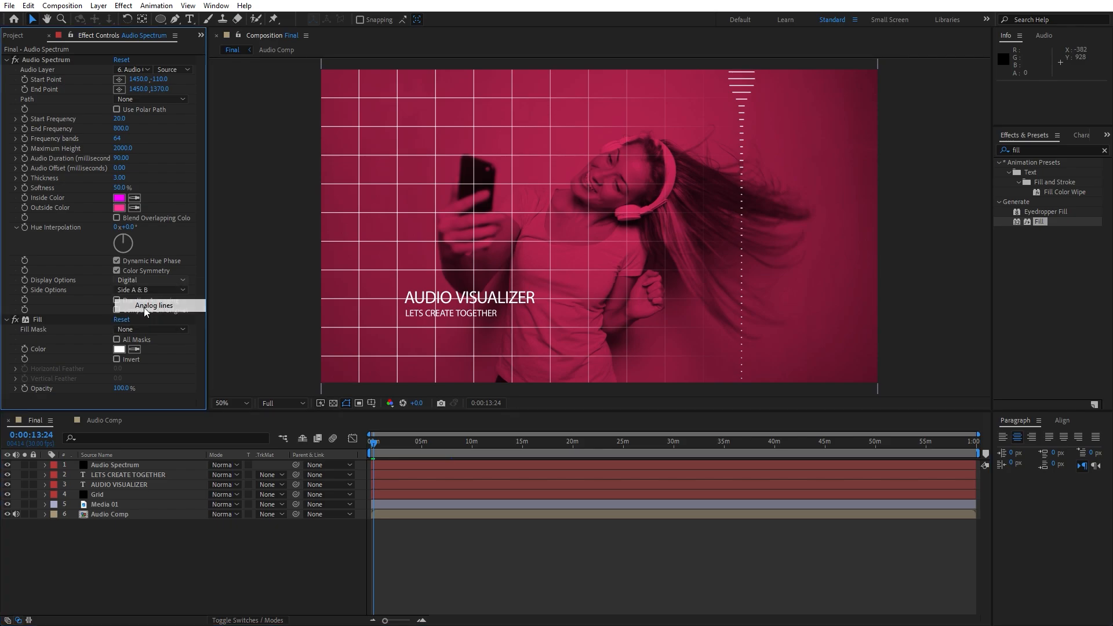
pyautogui.click(145, 306)
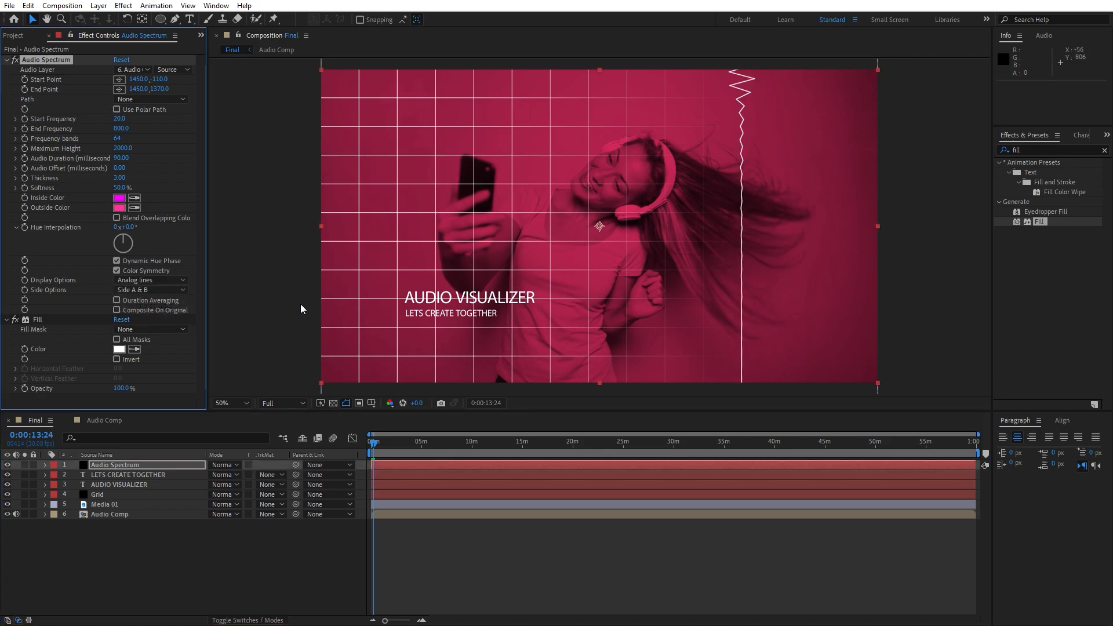
pyautogui.click(150, 280)
pyautogui.click(154, 292)
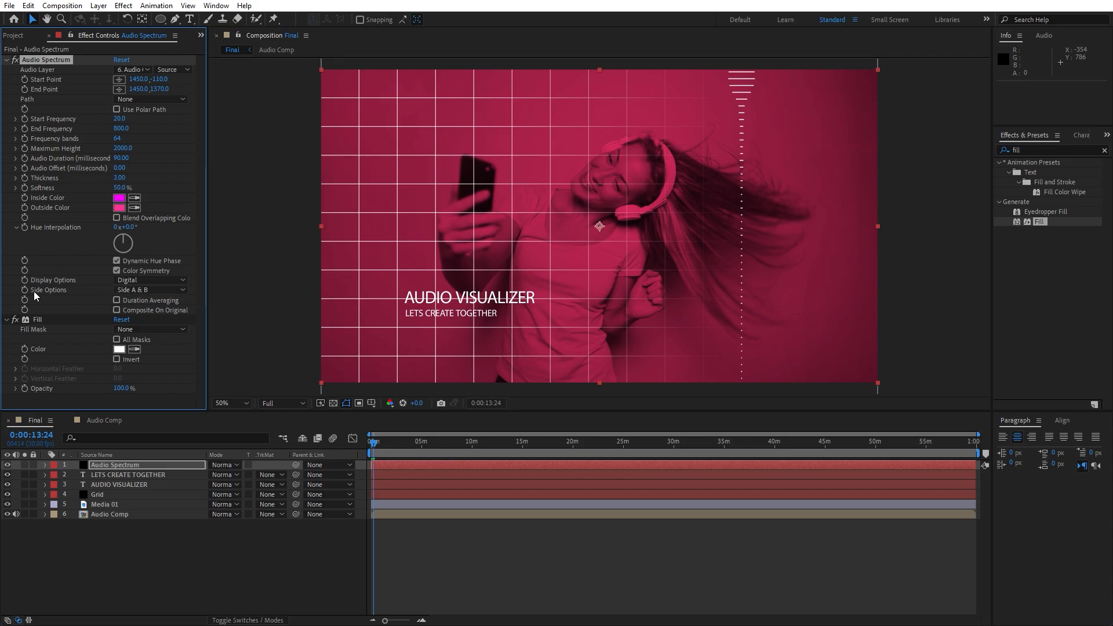
# - Set the spectrum's Side Options to Side A and preview the composition from the first frame
pyautogui.click(138, 289)
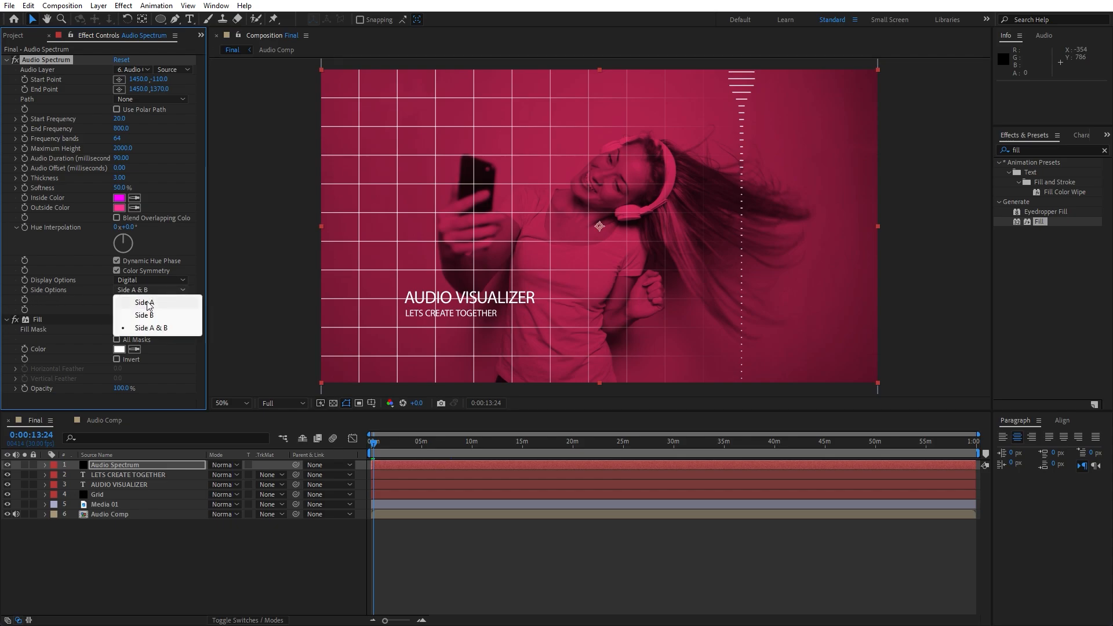
pyautogui.click(147, 303)
pyautogui.press('space')
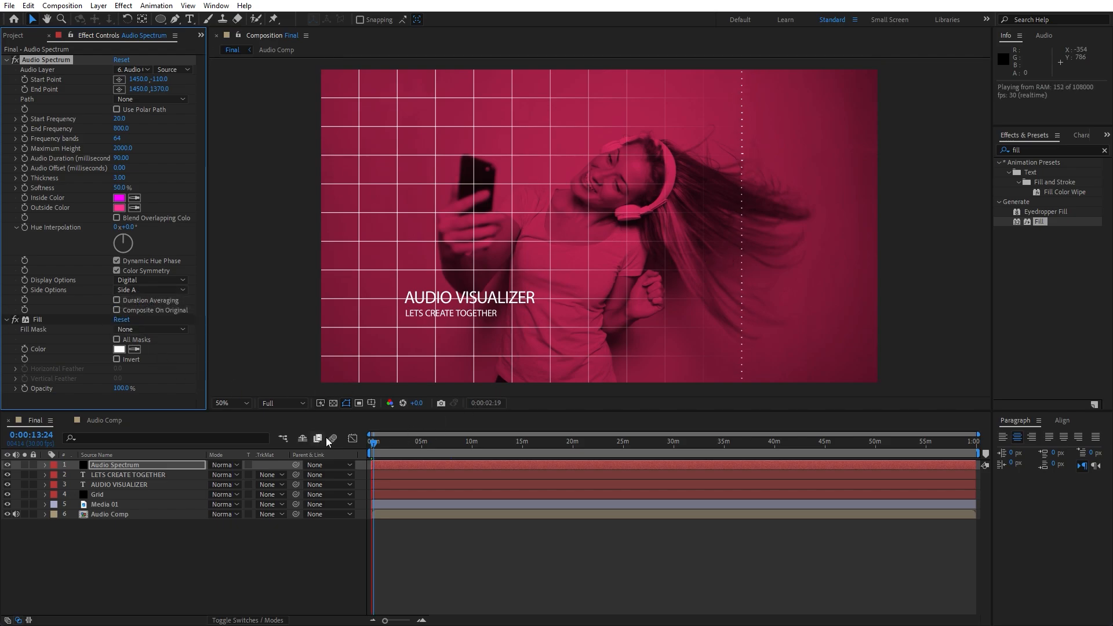
pyautogui.click(368, 447)
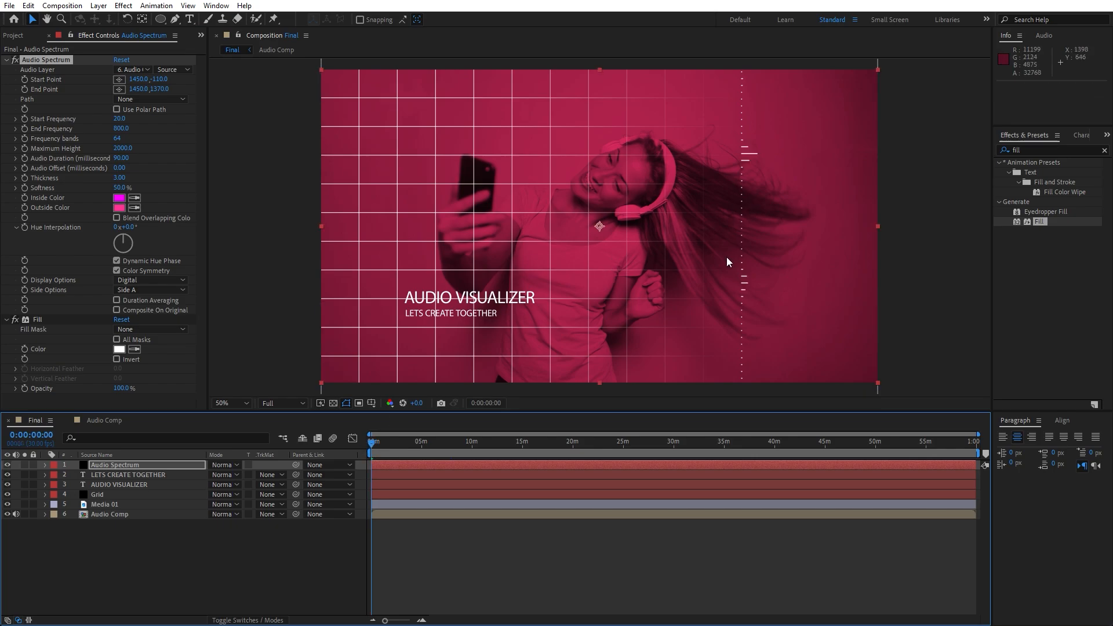
pyautogui.press('space')
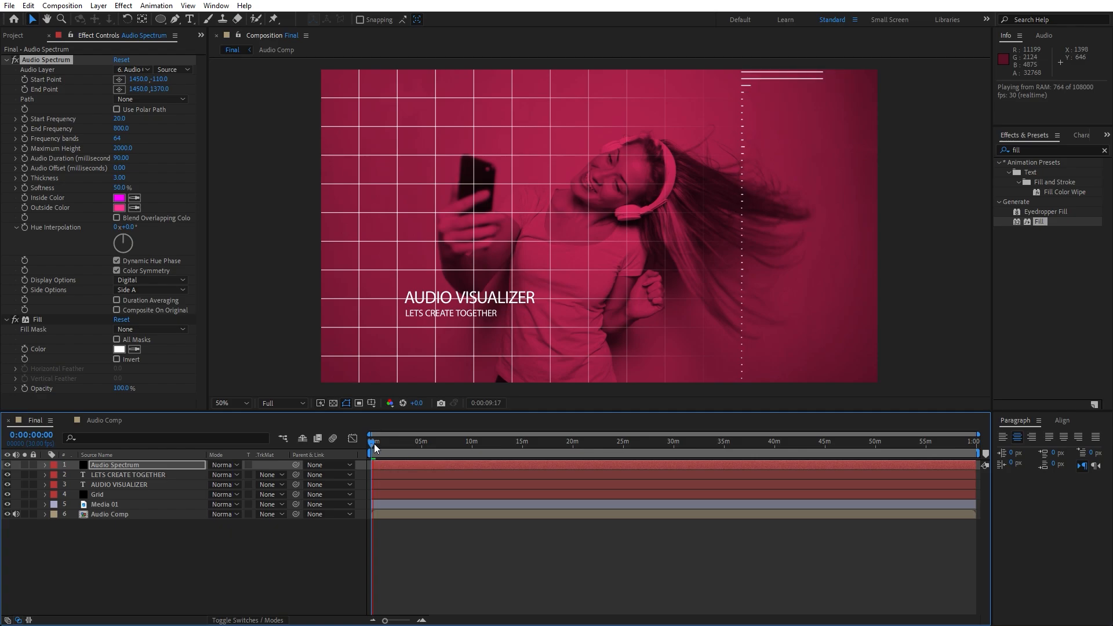
pyautogui.press('space')
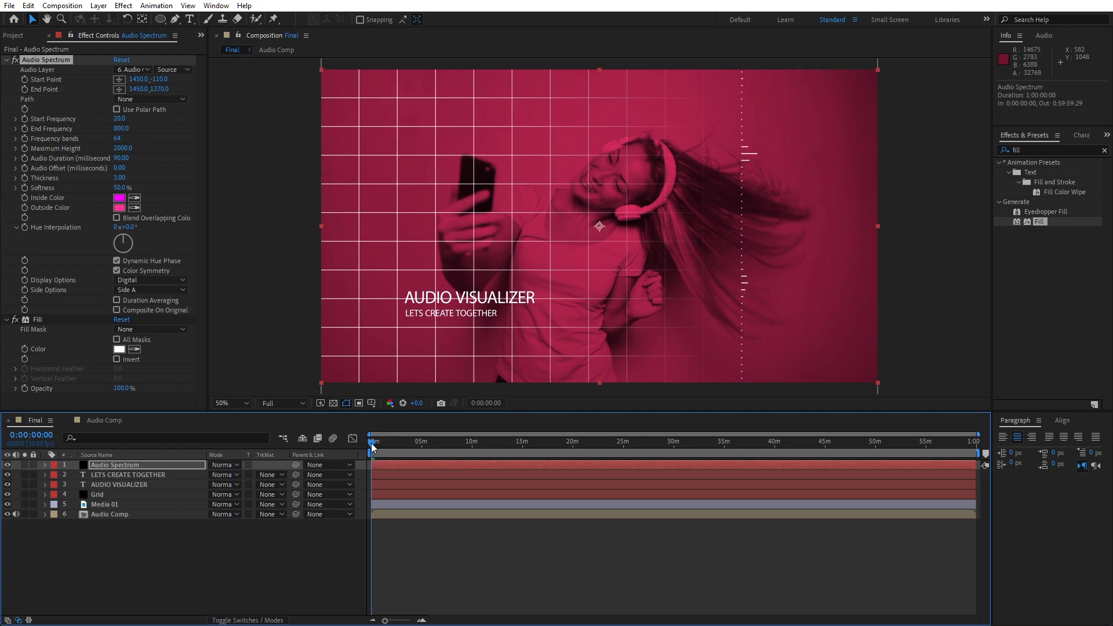
# - Add a white 50 px text layer reading TIMER beside the spectrum line, over the model's hair
pyautogui.click(189, 19)
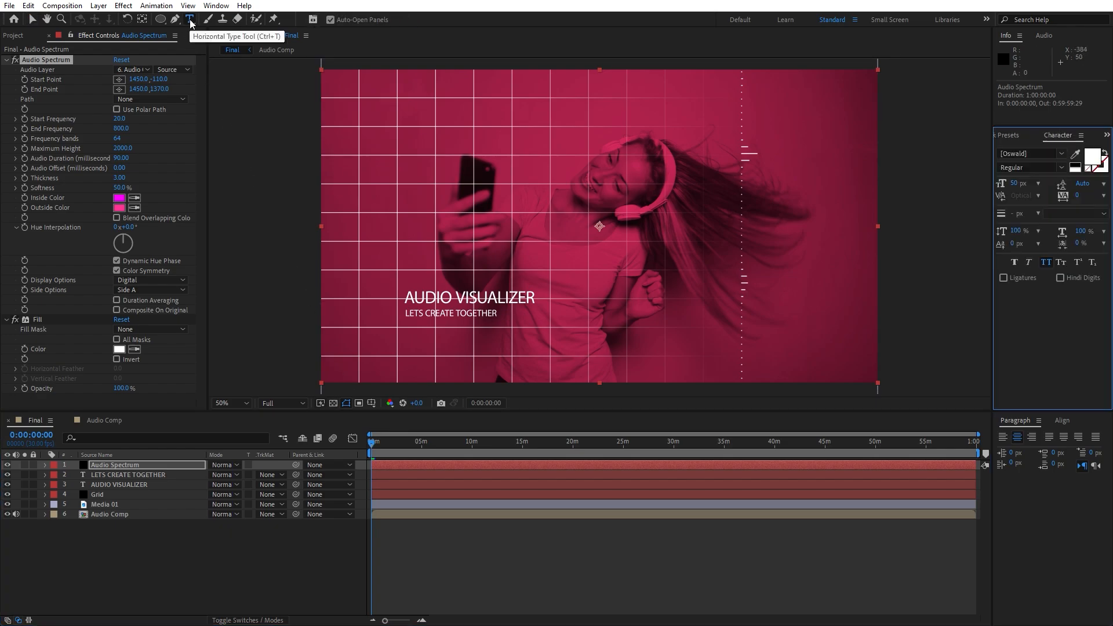
pyautogui.click(783, 239)
pyautogui.write('TIMER')
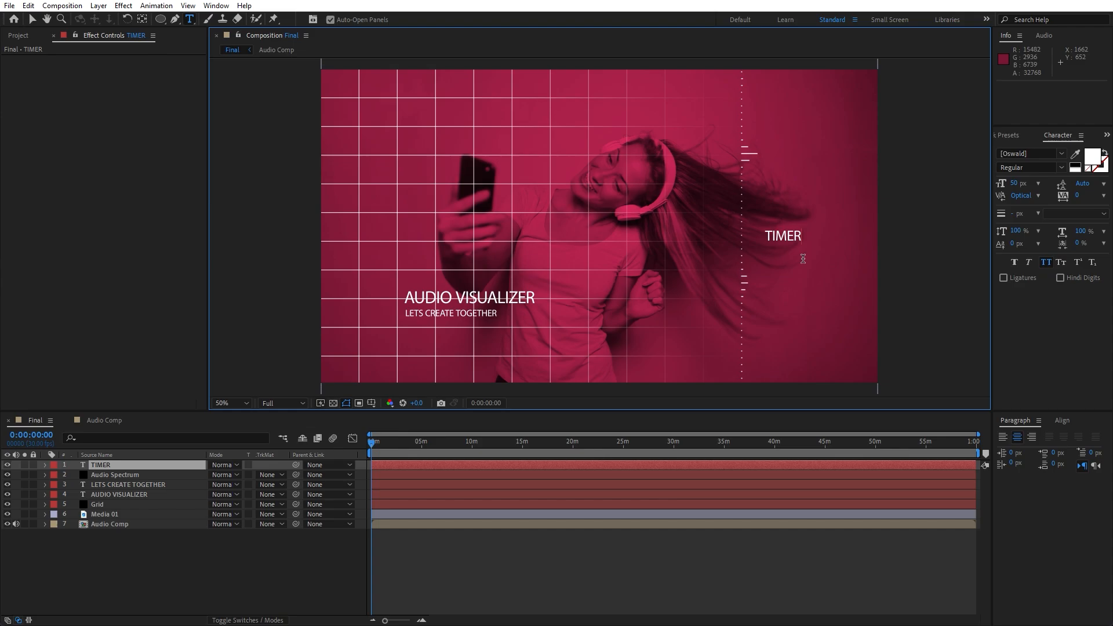
pyautogui.click(137, 561)
# - Replace the TIMER layer's Source Text expression with the copied hours:minutes:seconds clock expression and preview the count up to 0:02:55:26
pyautogui.click(110, 465)
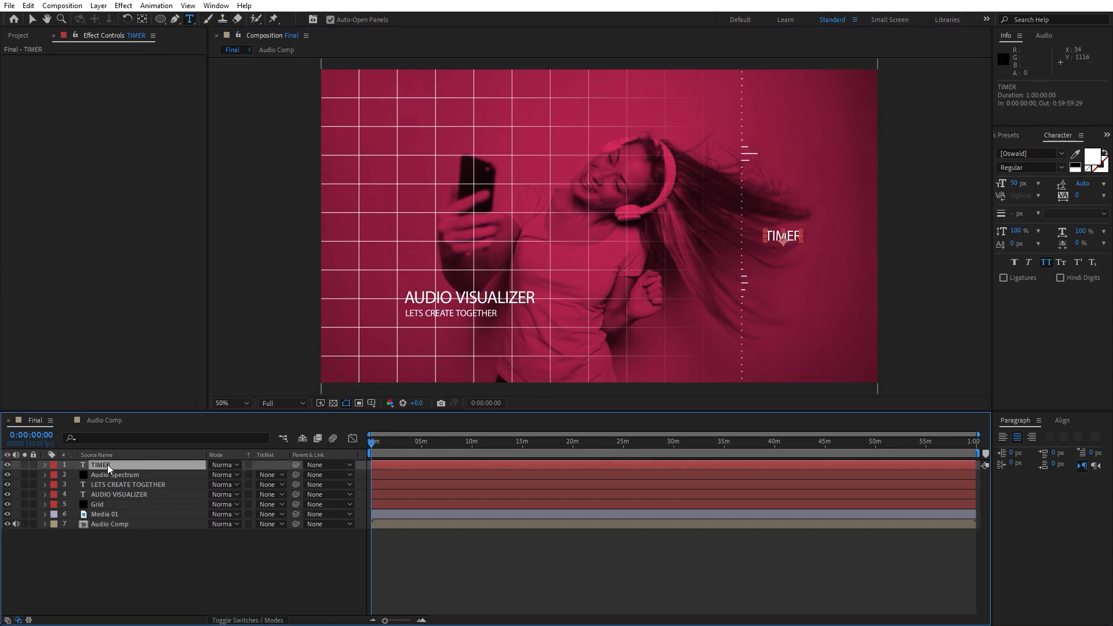
pyautogui.click(45, 467)
pyautogui.click(56, 475)
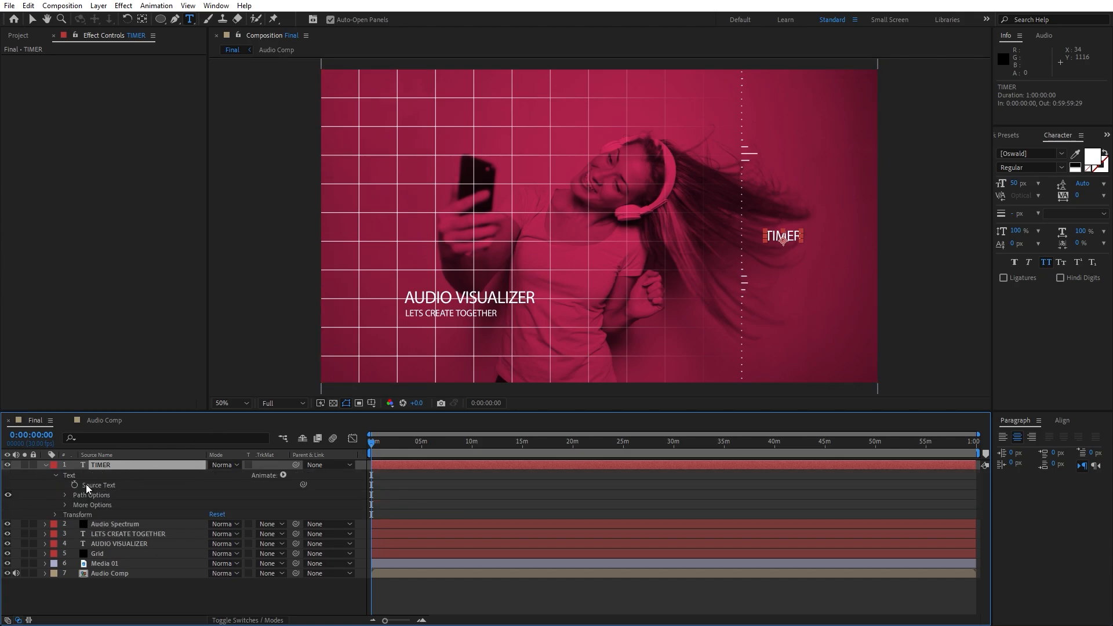
pyautogui.keyDown('alt'); pyautogui.click(74, 486); pyautogui.keyUp('alt')
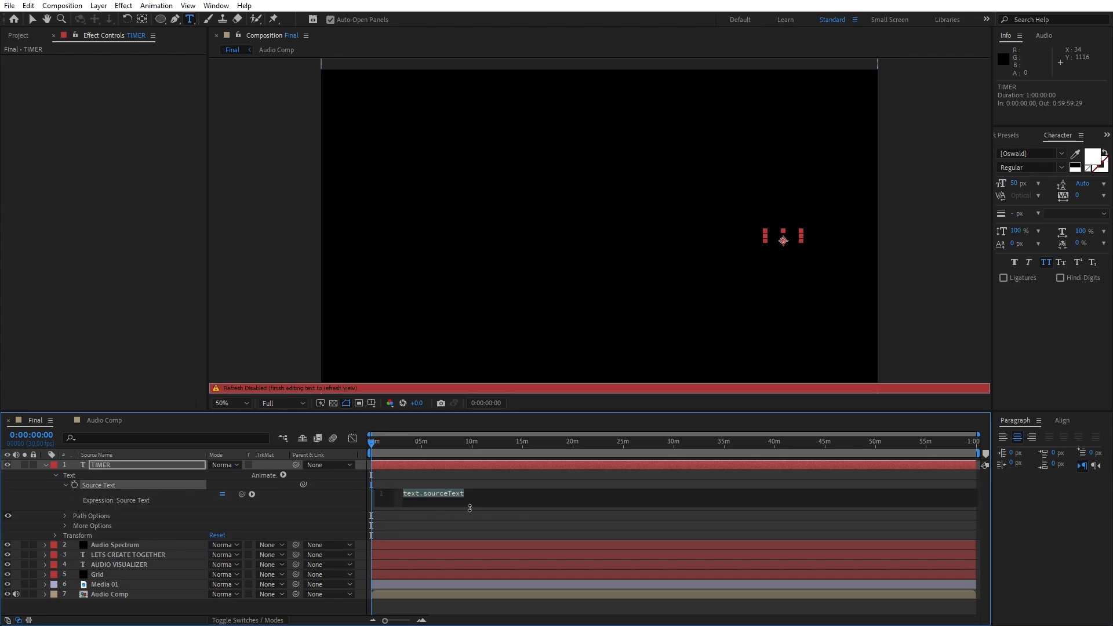
pyautogui.hotkey('ctrl', 'v')
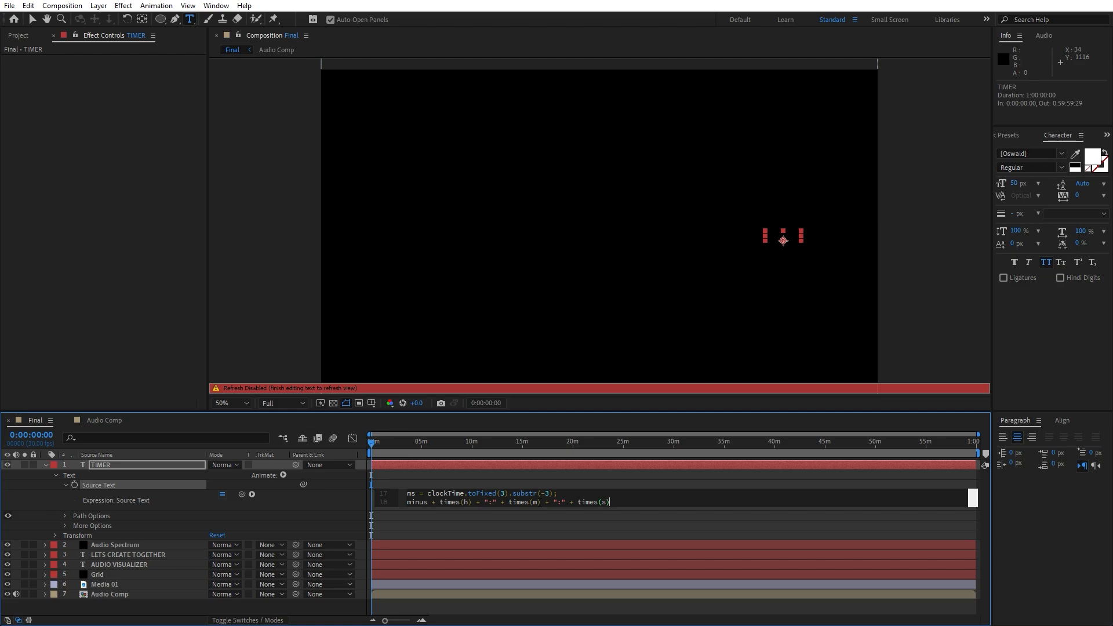
pyautogui.click(45, 464)
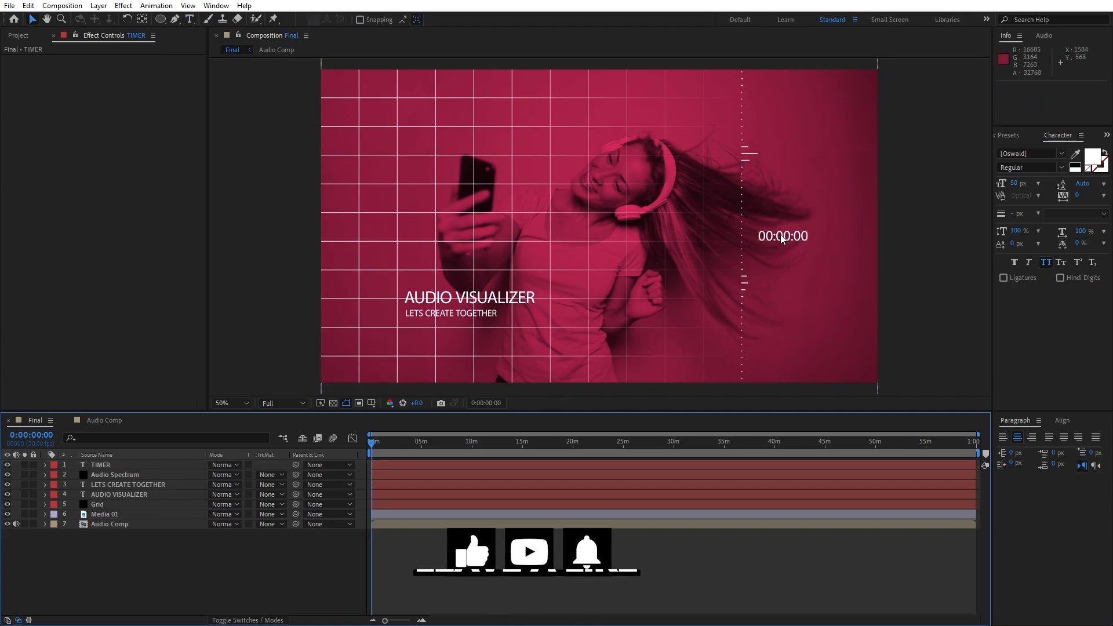
pyautogui.press('space')
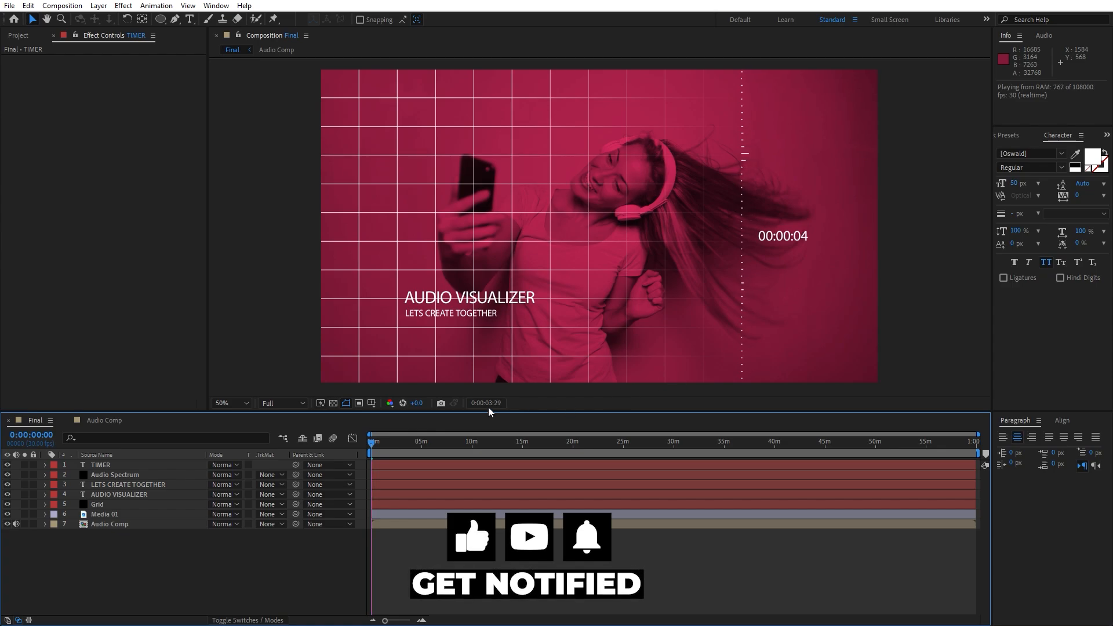
pyautogui.click(401, 442)
# - Show the Title/Action Safe guides, move the TIMER layer to position 1656, 576, and preview it
pyautogui.click(109, 464)
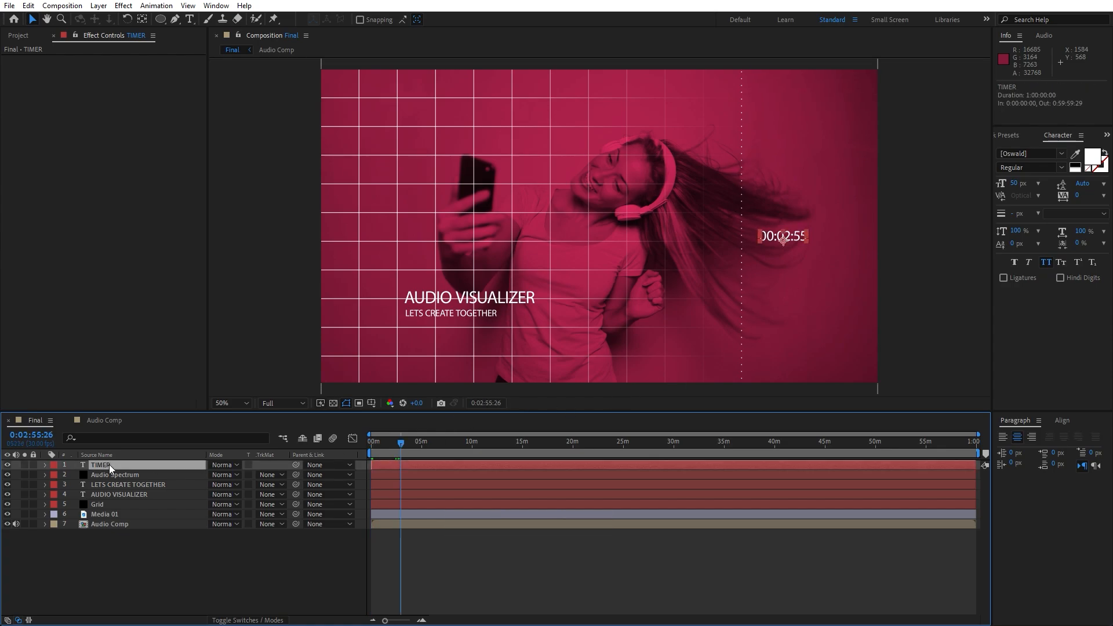
pyautogui.click(372, 403)
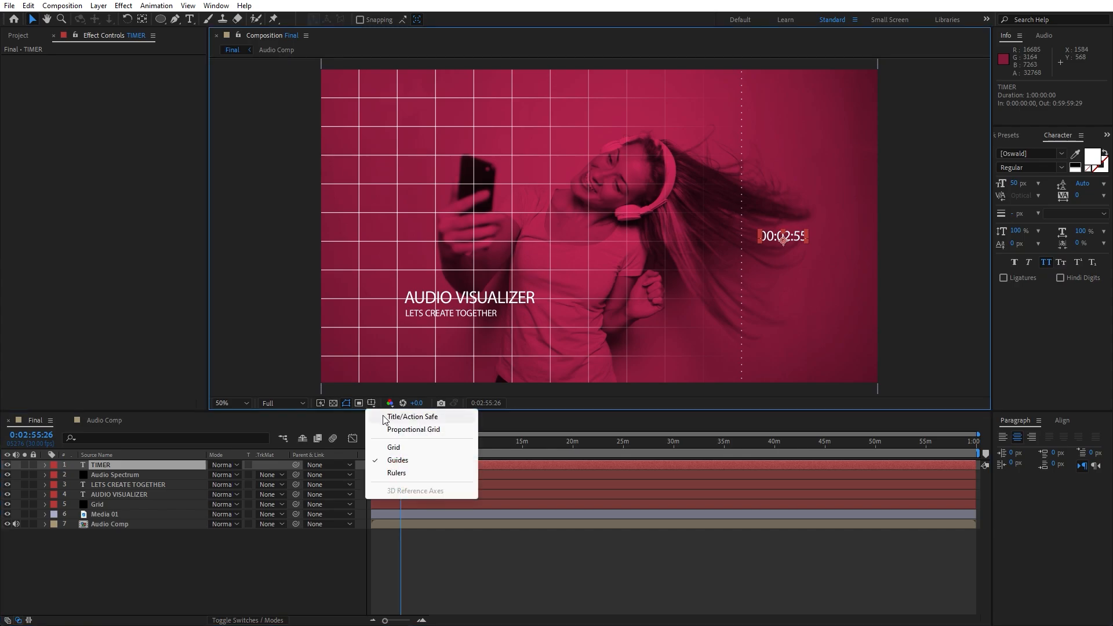
pyautogui.click(383, 418)
pyautogui.press('p')
pyautogui.moveTo(238, 475); pyautogui.dragTo(214, 476)
pyautogui.click(211, 564)
pyautogui.press('space')
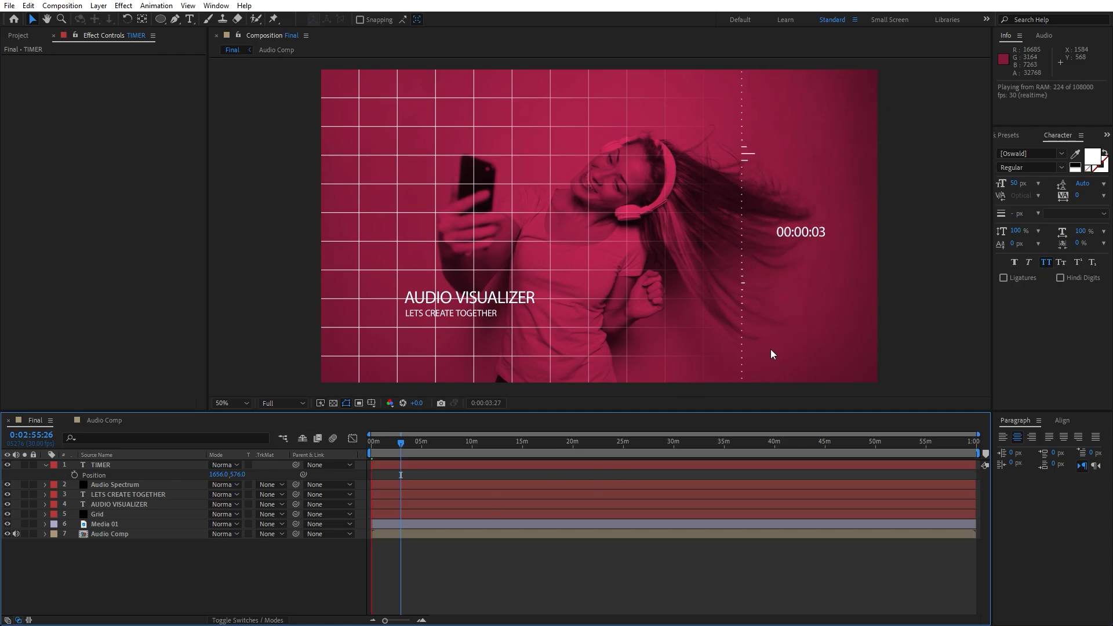
# - Move the current time to 0:01:46:27, collapse the TIMER layer and close the Audio Comp timeline
pyautogui.moveTo(387, 445); pyautogui.dragTo(385, 446)
pyautogui.click(45, 465)
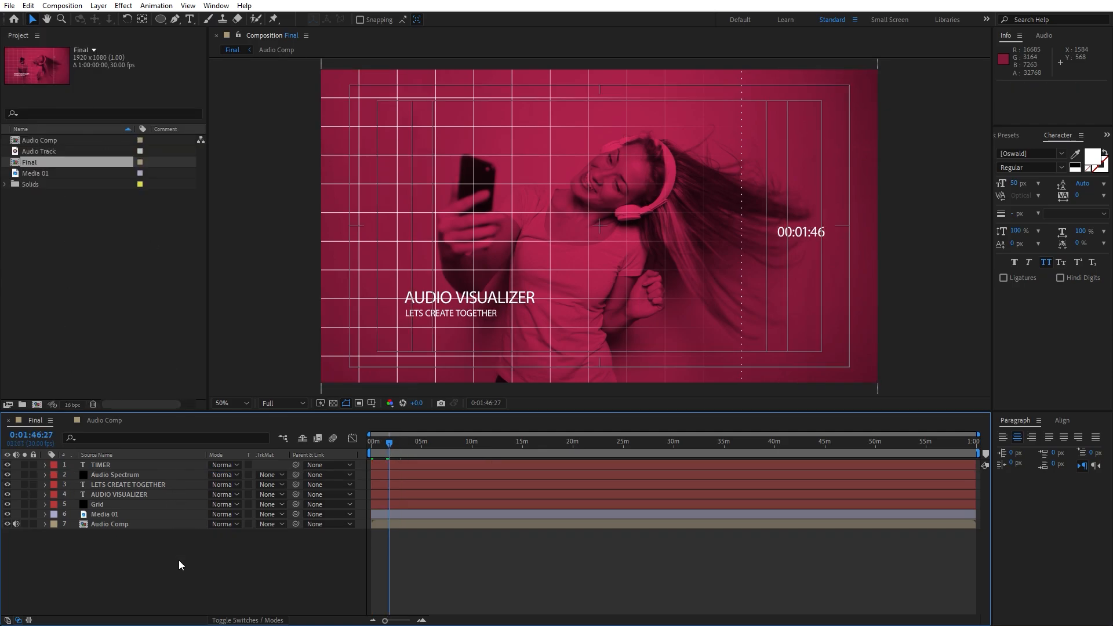
pyautogui.click(68, 420)
# - Draw a white circle with the Ellipse tool over the upper-left grid area and hide the Title/Action Safe guides
pyautogui.moveTo(161, 19)
pyautogui.mouseDown()
pyautogui.moveTo(192, 43)
pyautogui.moveTo(220, 44)
pyautogui.mouseUp()
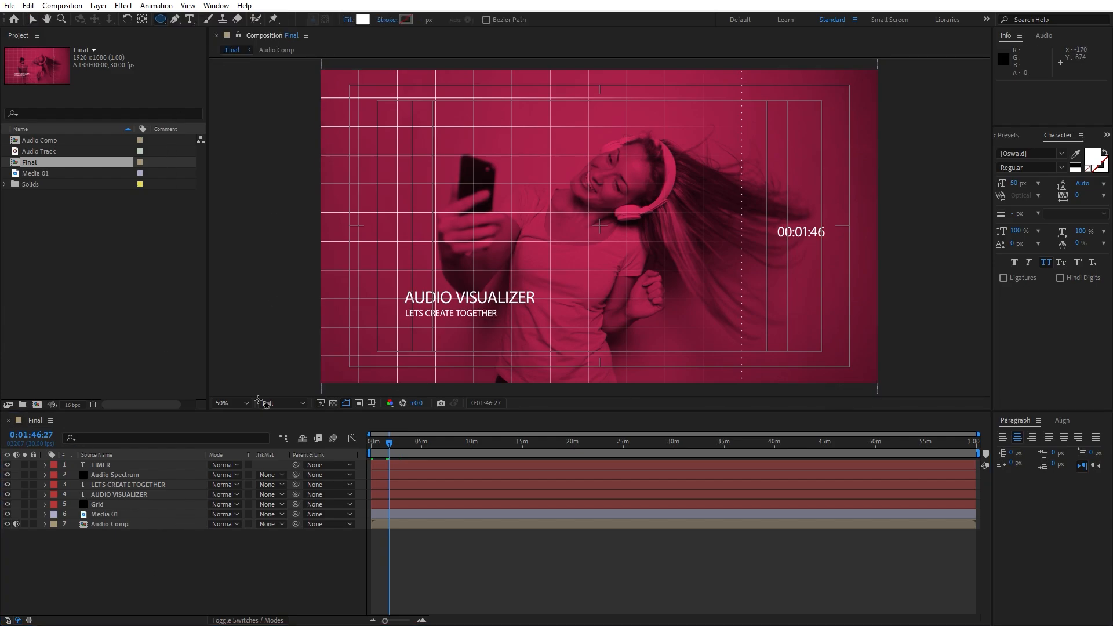
pyautogui.click(210, 568)
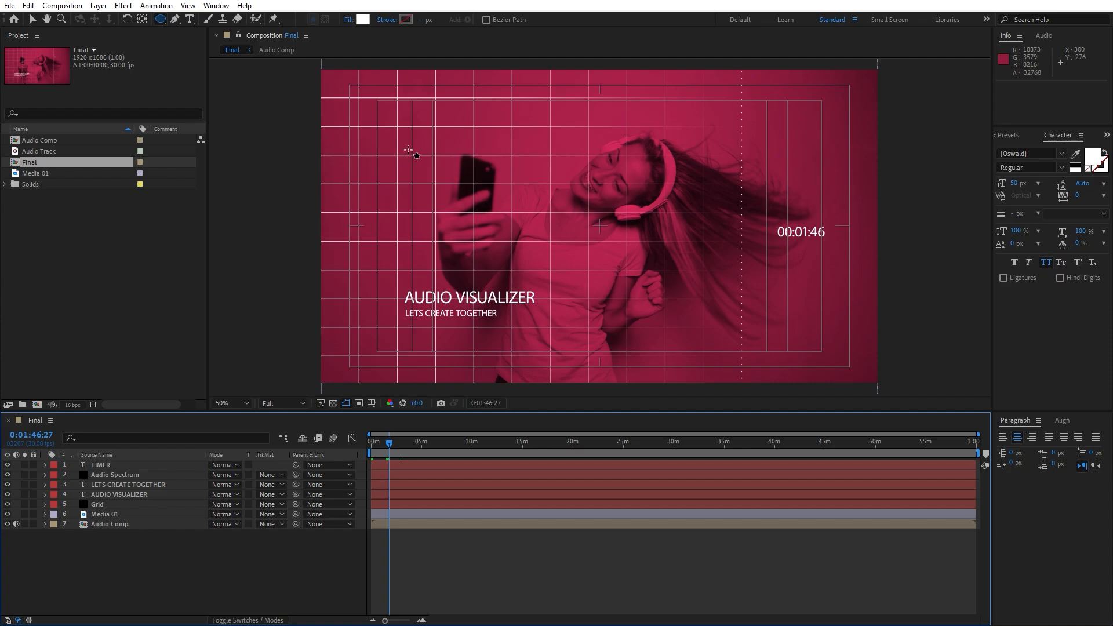
pyautogui.moveTo(387, 132); pyautogui.dragTo(431, 174)
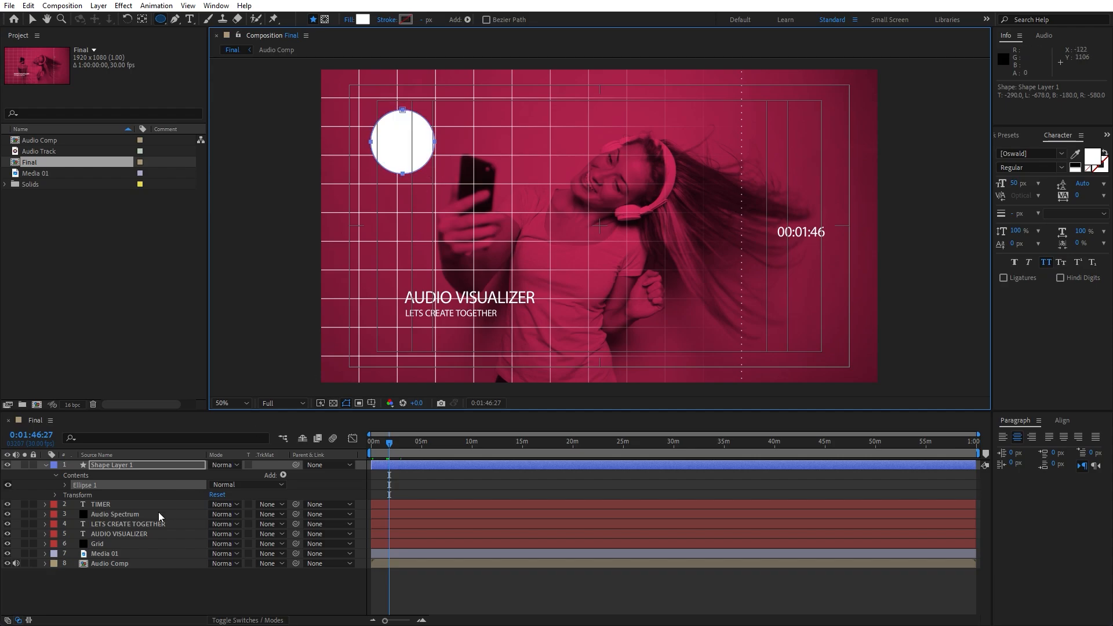
pyautogui.click(46, 466)
pyautogui.click(108, 468)
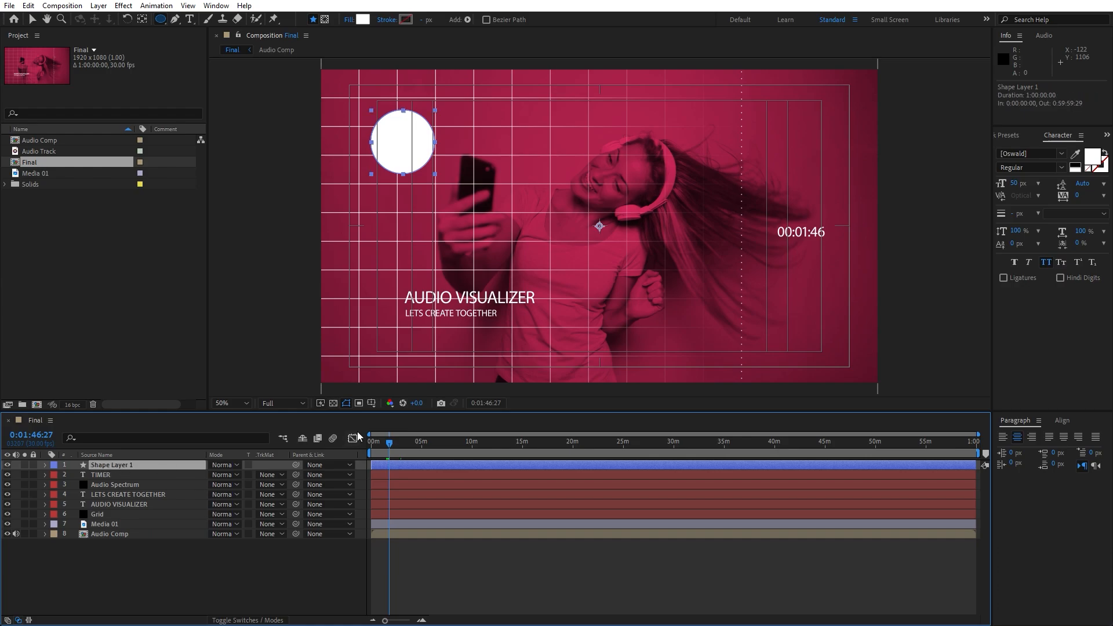
pyautogui.click(371, 403)
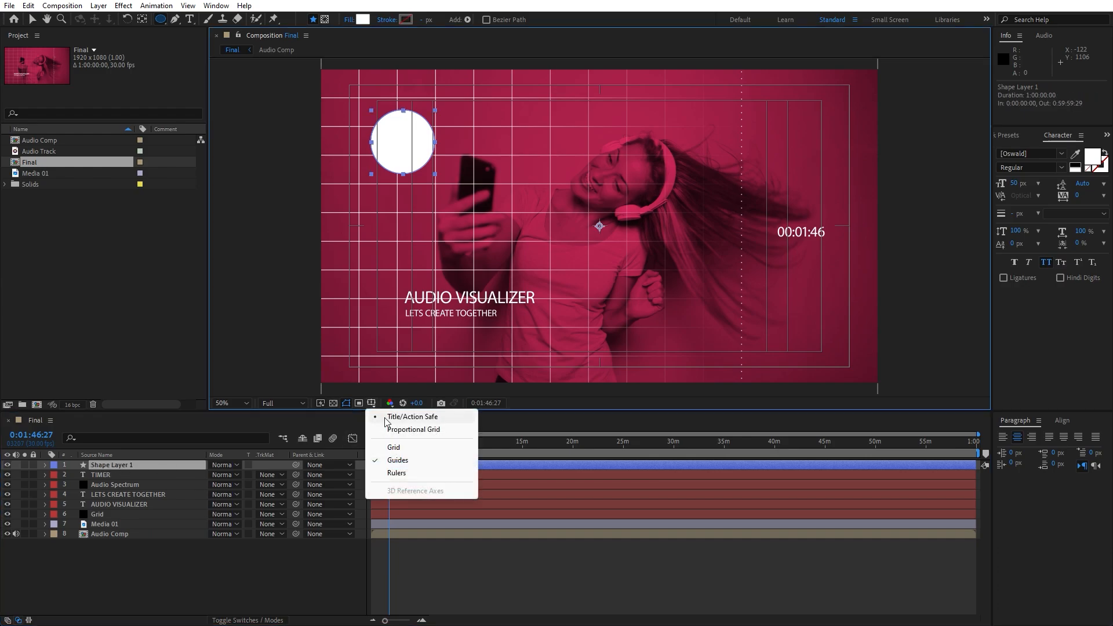
pyautogui.click(385, 418)
# - Search the effects for ramp and apply Gradient Ramp to the circle's shape layer
pyautogui.click(114, 524)
pyautogui.click(120, 464)
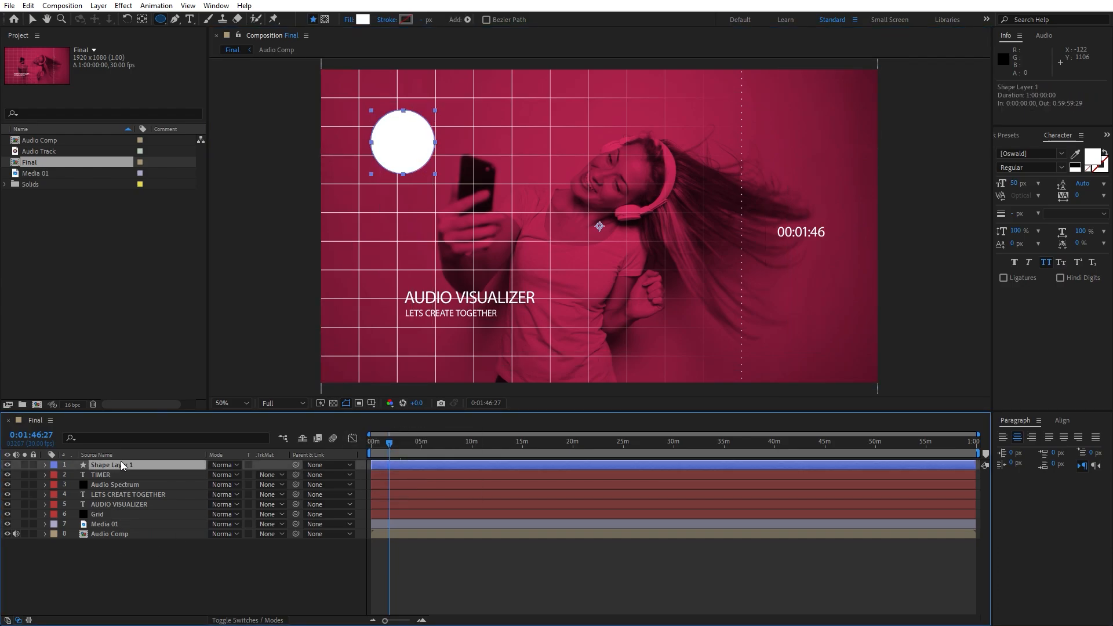
pyautogui.hotkey('ctrl', '5')
pyautogui.write('r')
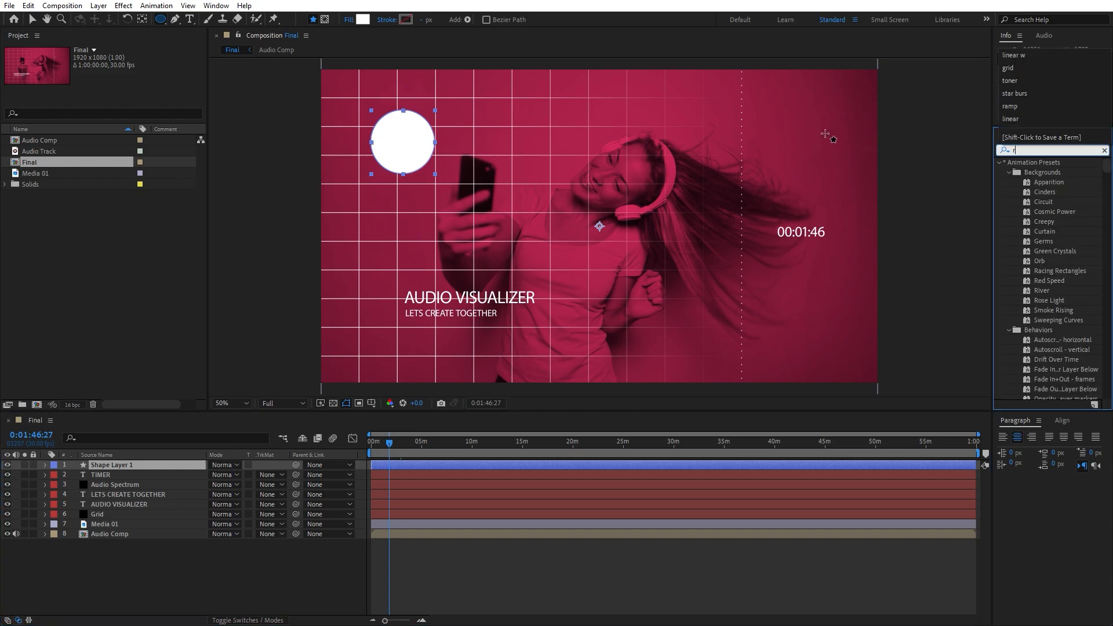
pyautogui.write('amp')
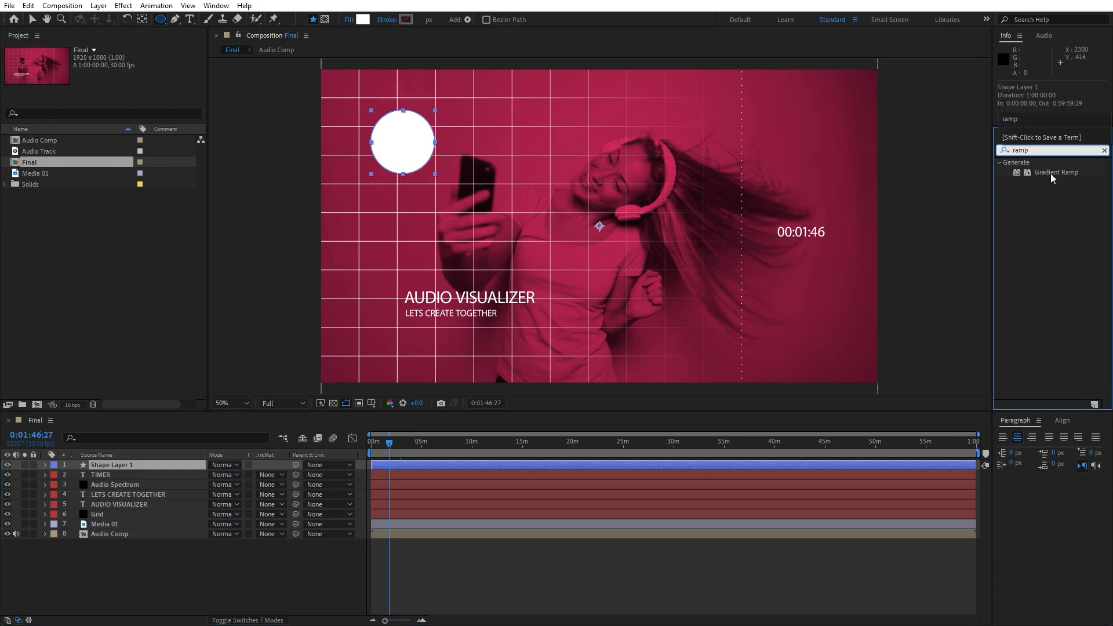
pyautogui.moveTo(1052, 178); pyautogui.dragTo(141, 469)
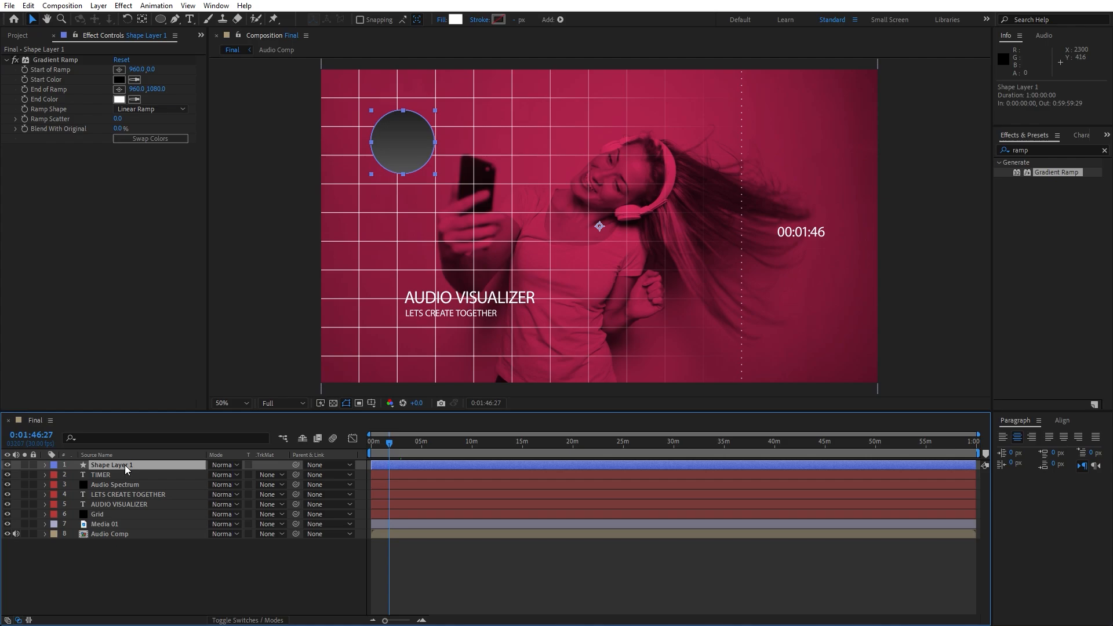
# - Rename the shape layer as Circle
pyautogui.press('Return')
pyautogui.write('C')
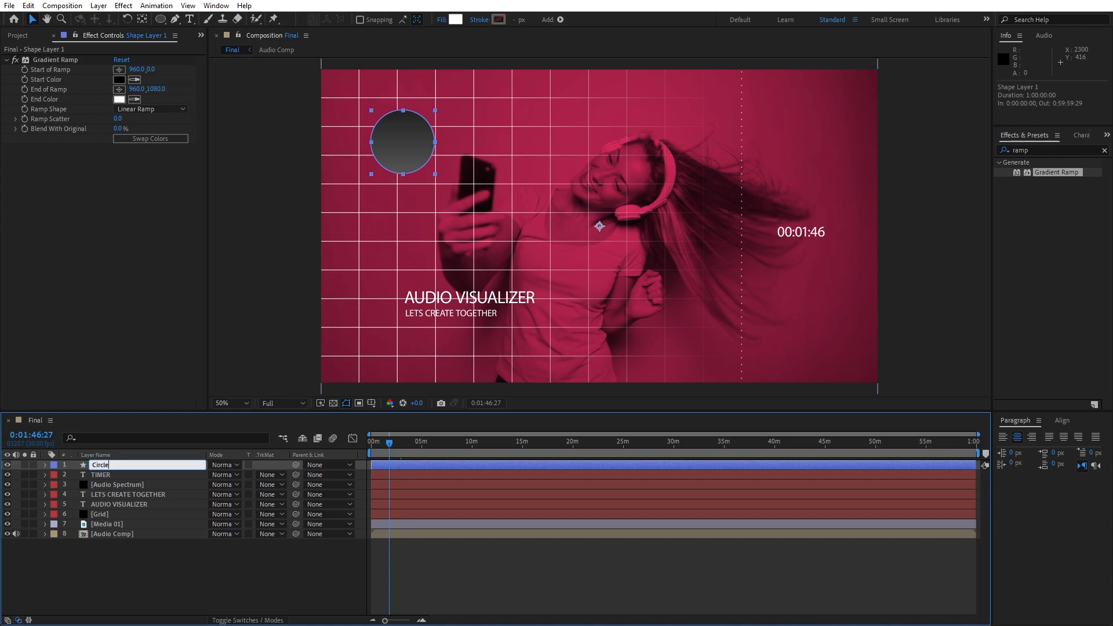
pyautogui.write('ircle')
pyautogui.press('Return')
# - Place the Gradient Ramp's start at 194, 144 and its end at 384, 328, diagonally across the circle
pyautogui.click(57, 60)
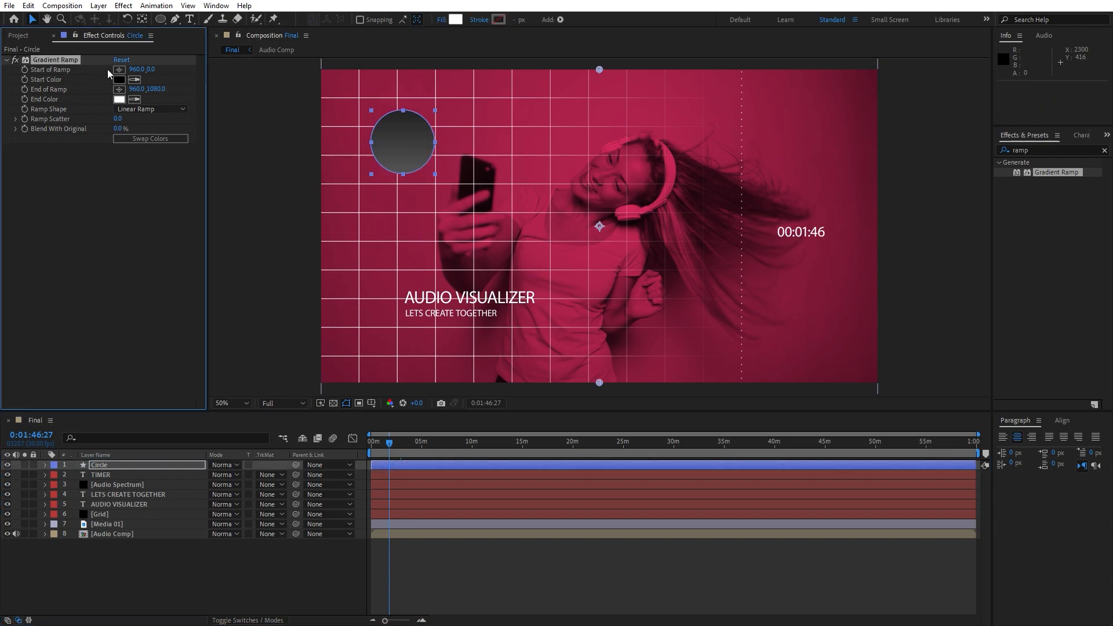
pyautogui.click(119, 70)
pyautogui.click(377, 112)
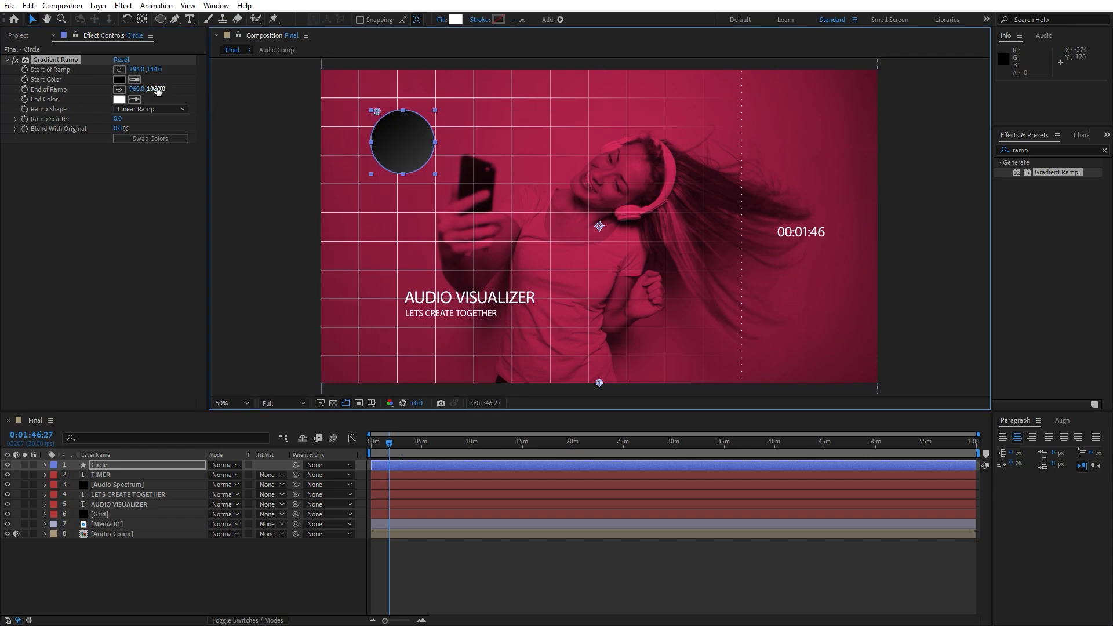
pyautogui.click(119, 89)
pyautogui.click(432, 164)
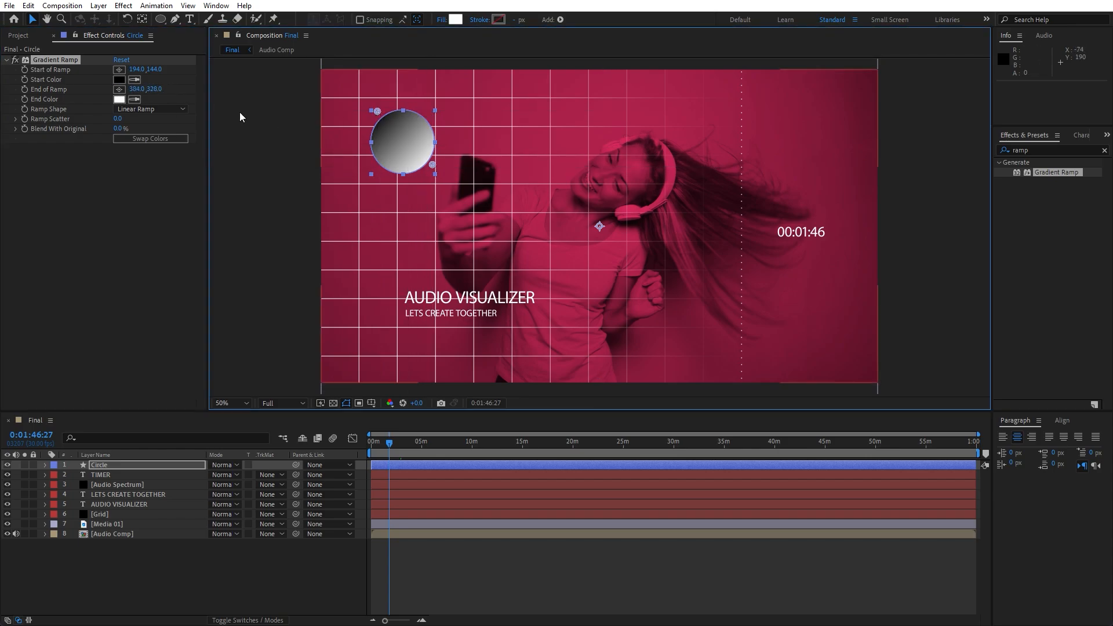
# - Set the Gradient Ramp's Start Color to a saturated orange with a hue of 28°
pyautogui.click(119, 80)
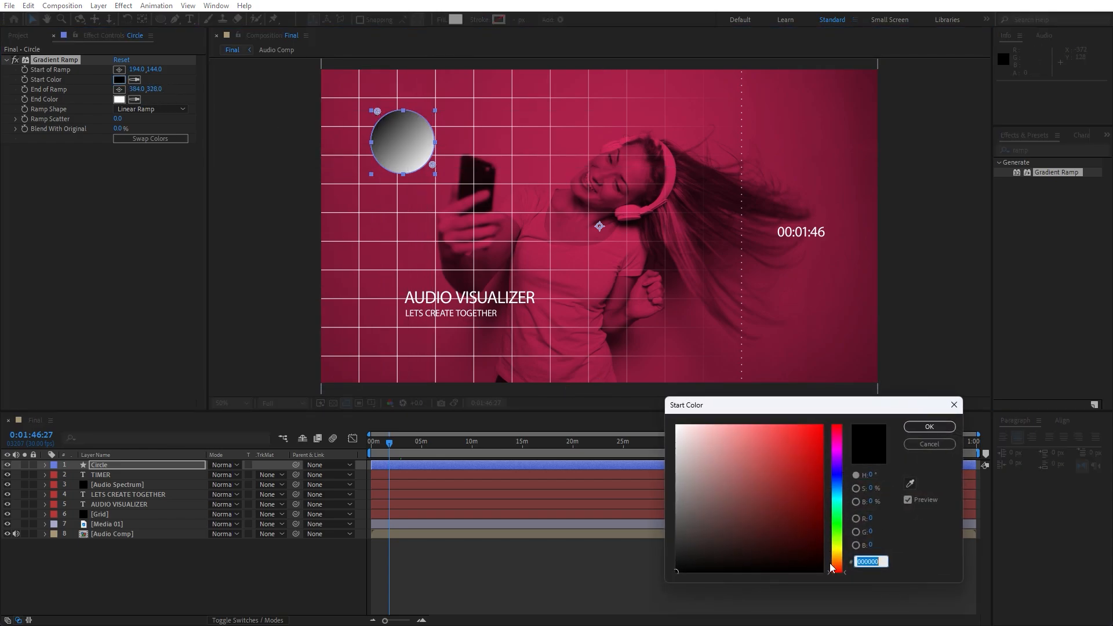
pyautogui.moveTo(832, 567); pyautogui.dragTo(833, 561)
pyautogui.click(819, 455)
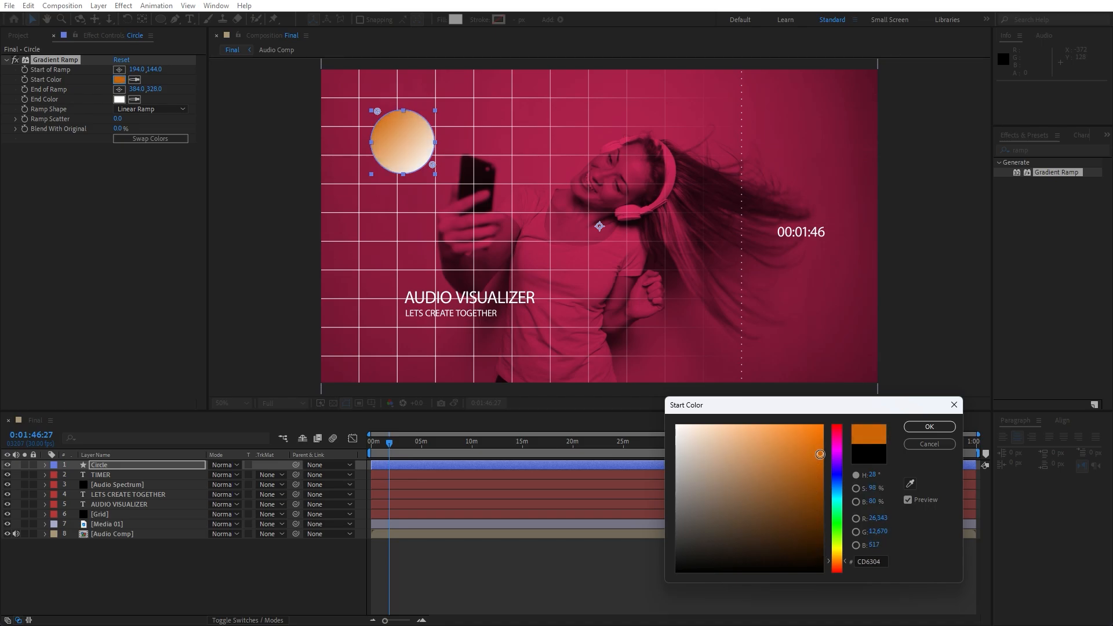
pyautogui.click(929, 426)
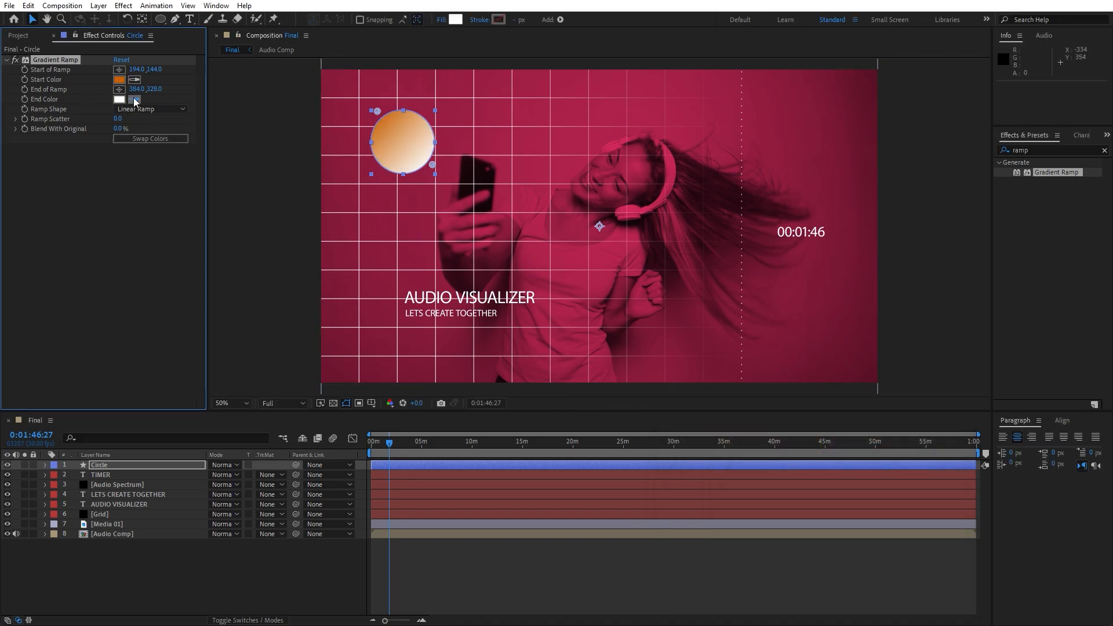
# - Sample the start orange for the Gradient Ramp's End Color and darken it to 974700
pyautogui.click(135, 100)
pyautogui.click(119, 79)
pyautogui.click(119, 99)
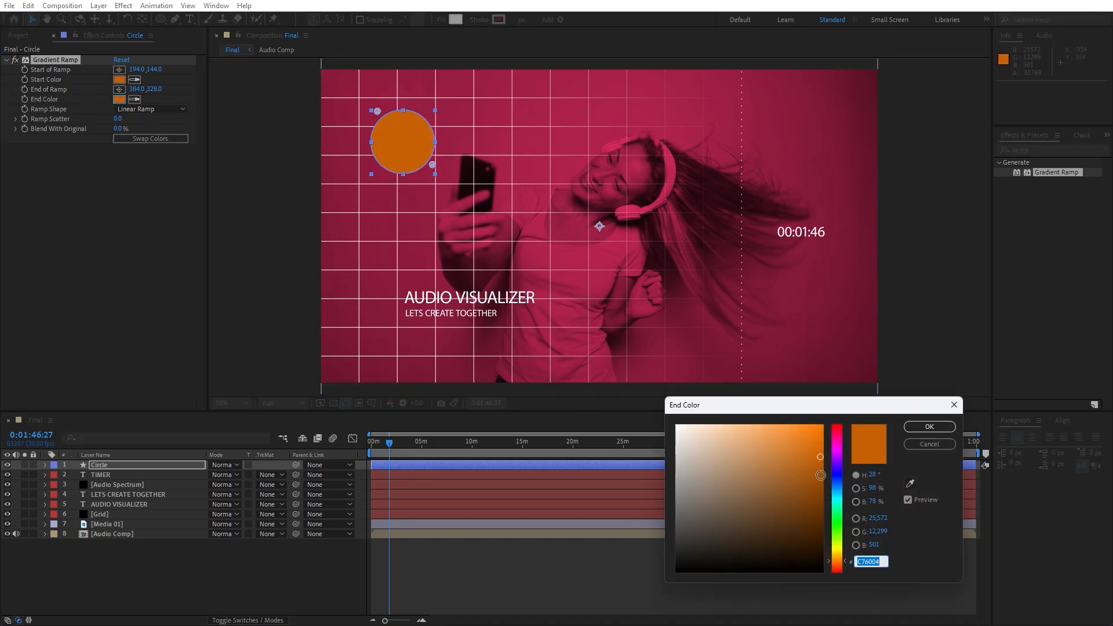
pyautogui.moveTo(813, 471); pyautogui.dragTo(825, 489)
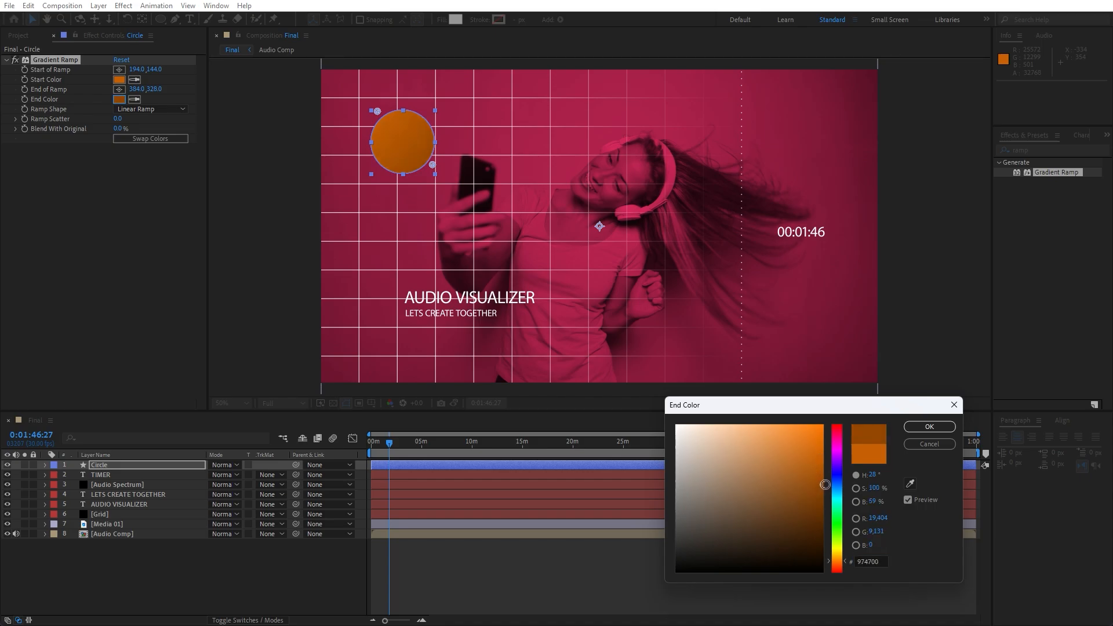
pyautogui.click(932, 430)
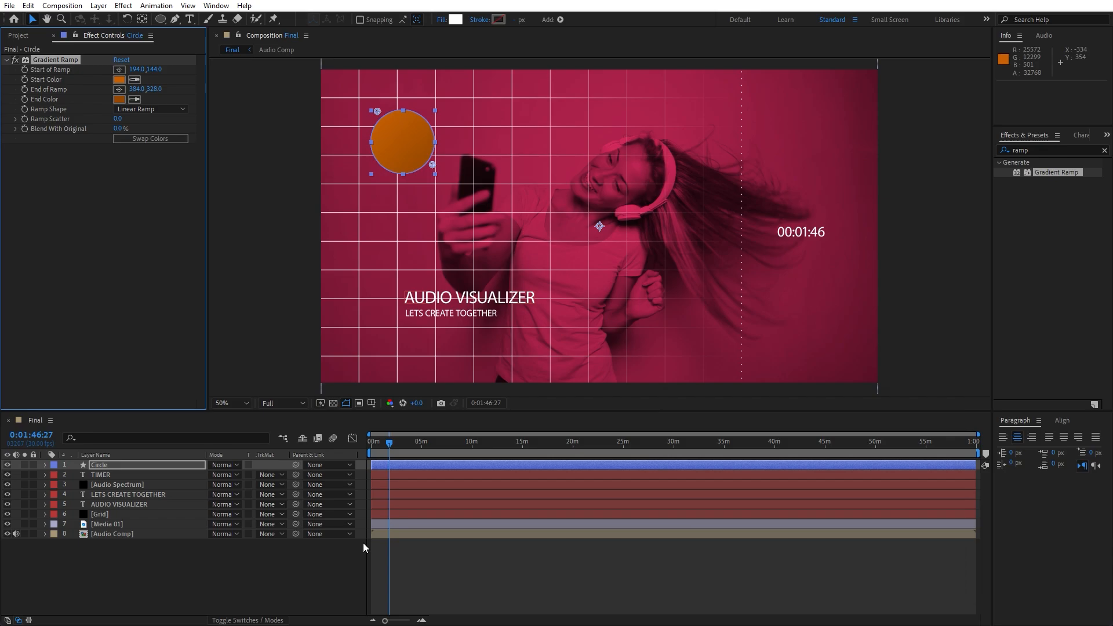
# - Move the Circle layer's anchor point to the circle's centre with the Pan Behind tool
pyautogui.click(243, 561)
pyautogui.click(105, 466)
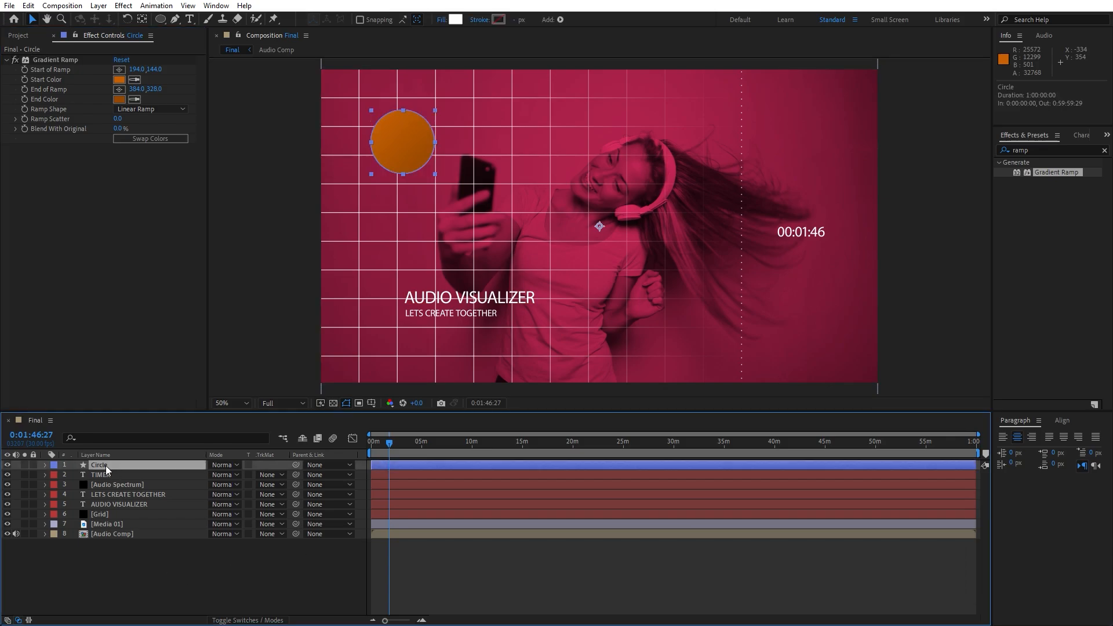
pyautogui.click(145, 20)
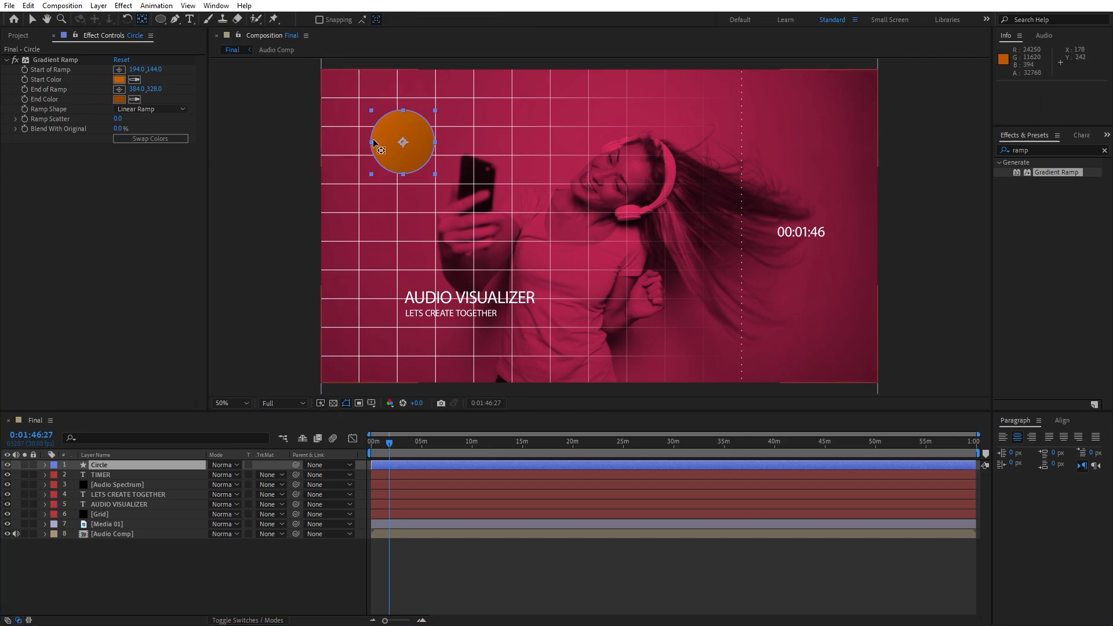
pyautogui.press('v')
pyautogui.click(146, 582)
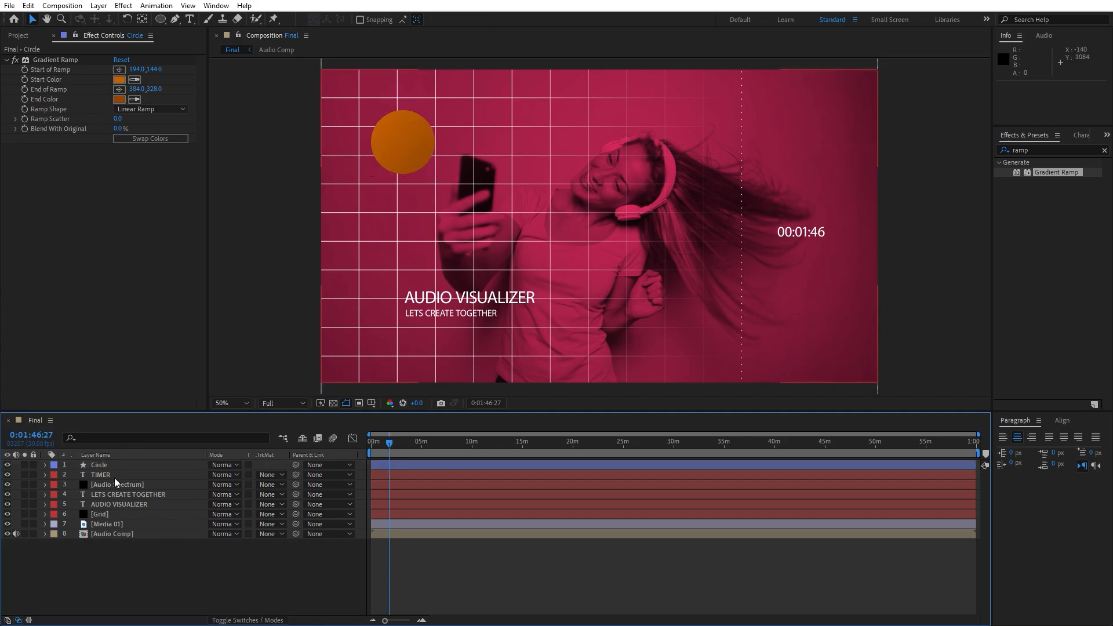
# - Duplicate the Circle layer, rename the copy as Stroke and place it below Circle
pyautogui.click(111, 465)
pyautogui.hotkey('ctrl', 'd')
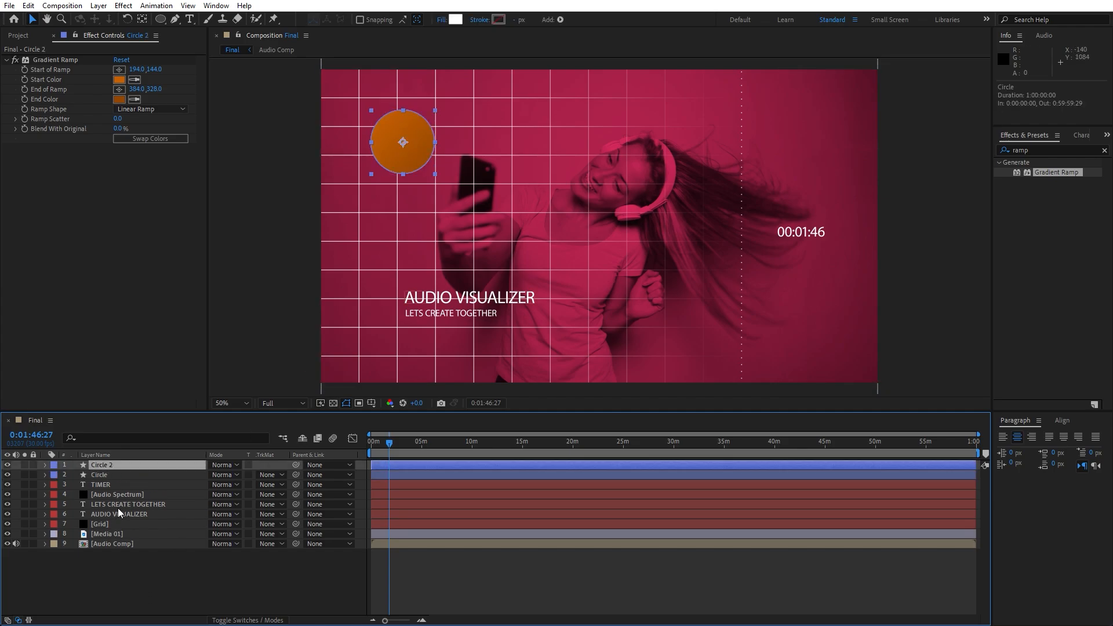
pyautogui.press('Return')
pyautogui.write('Stroke')
pyautogui.press('Return')
pyautogui.moveTo(110, 465); pyautogui.dragTo(109, 478)
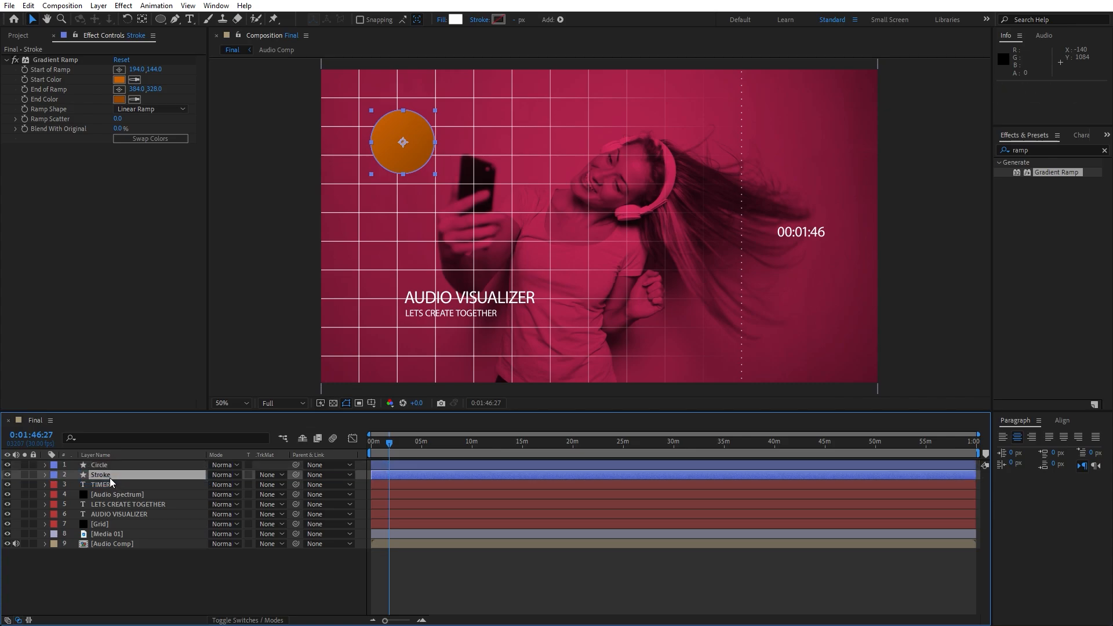
# - Set the Stroke layer's Scale to 102%
pyautogui.press('s')
pyautogui.click(229, 485)
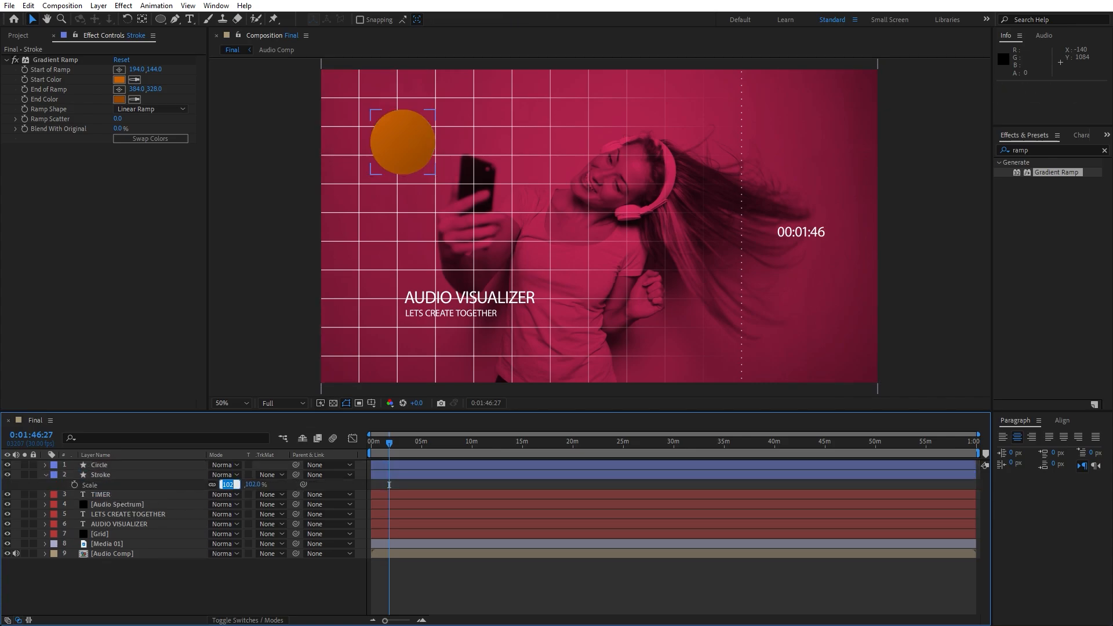
pyautogui.press('Return')
# - Change both the Start Color and End Color of the Stroke layer's Gradient Ramp to white (FFFFFF)
pyautogui.click(116, 475)
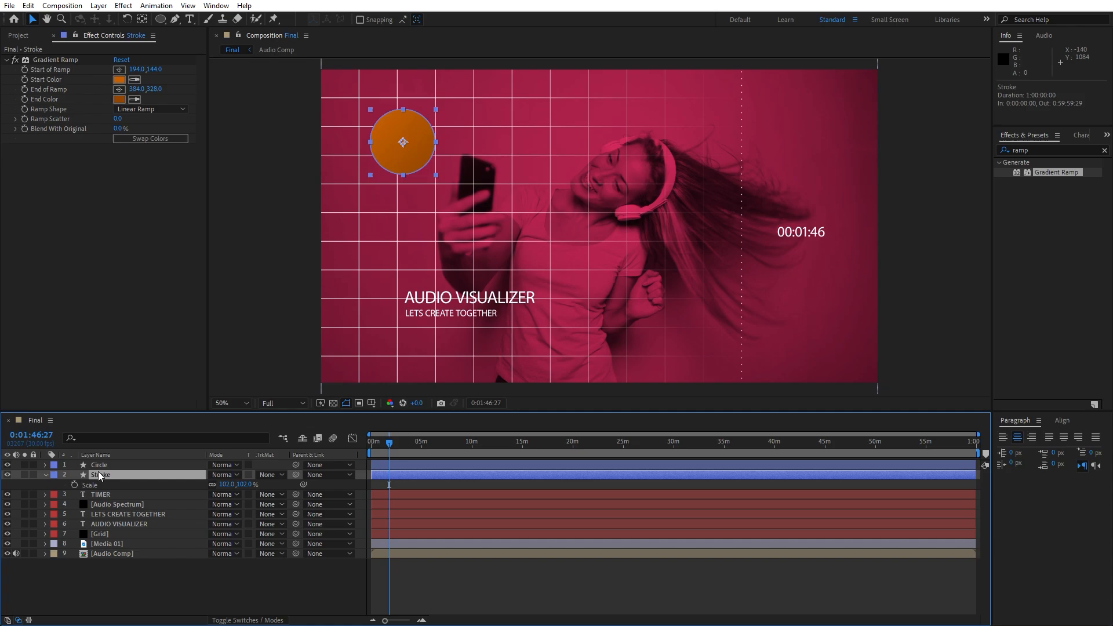
pyautogui.click(120, 80)
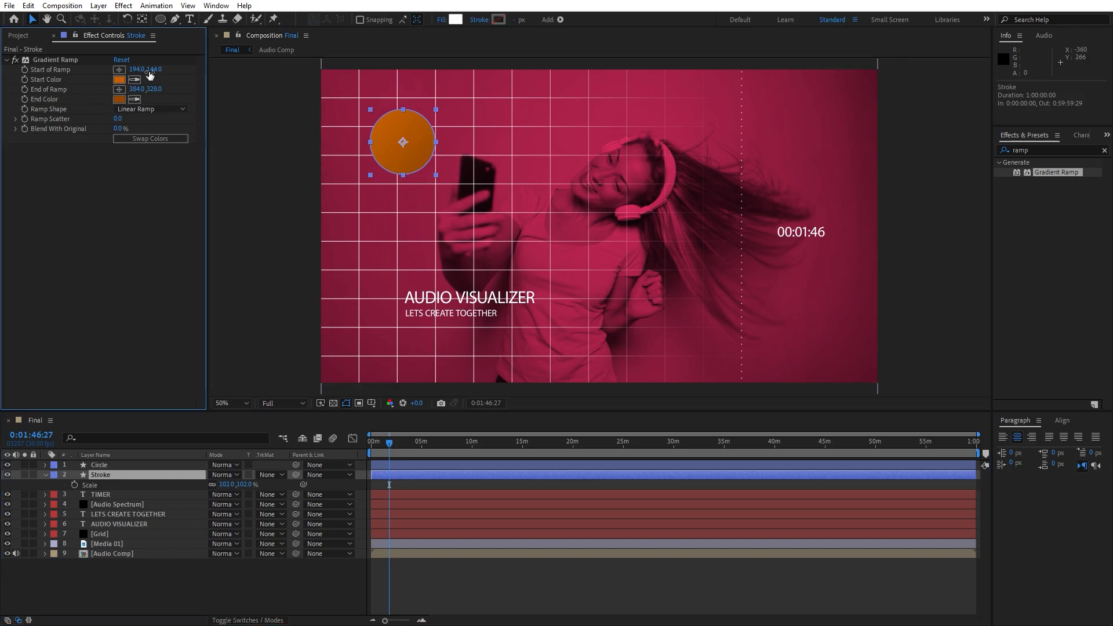
pyautogui.moveTo(700, 434); pyautogui.dragTo(673, 418)
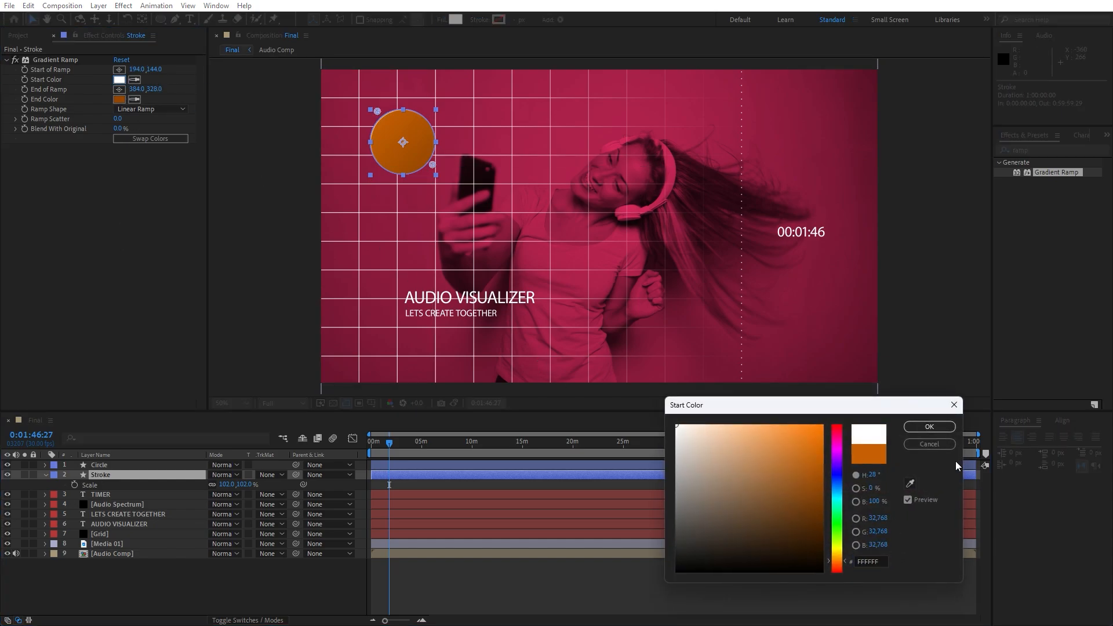
pyautogui.click(930, 425)
pyautogui.click(119, 99)
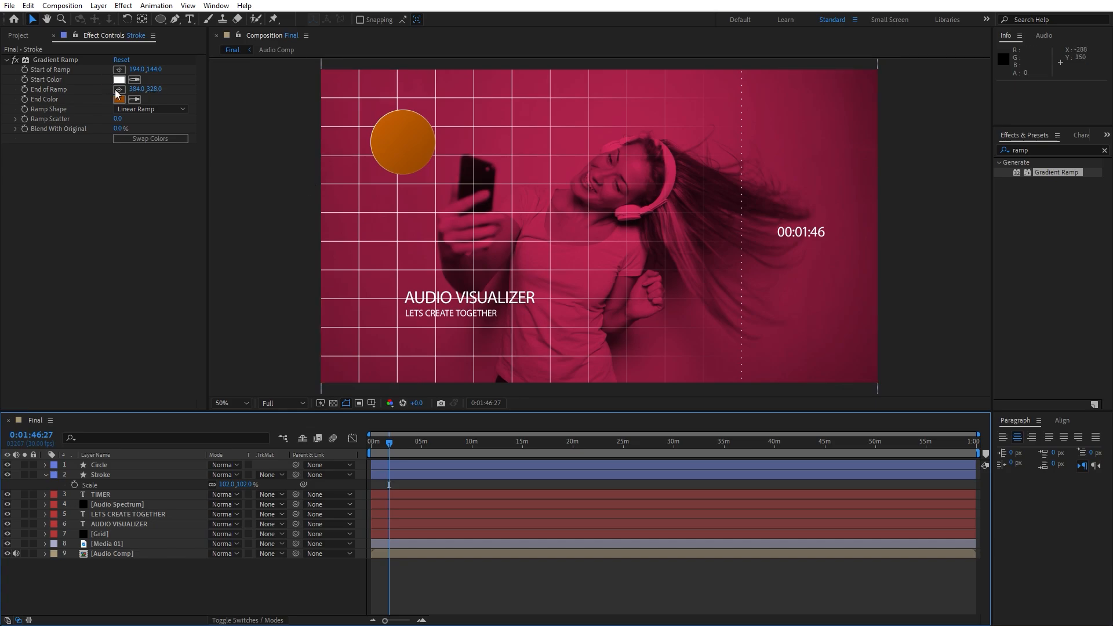
pyautogui.moveTo(677, 447); pyautogui.dragTo(679, 427)
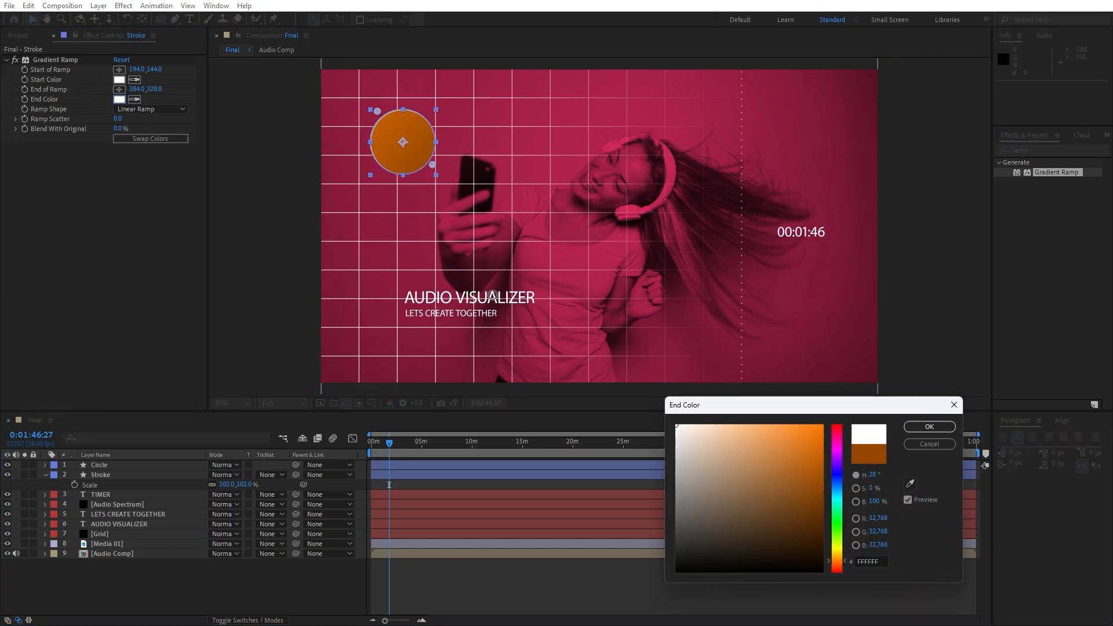
pyautogui.click(924, 428)
pyautogui.click(268, 606)
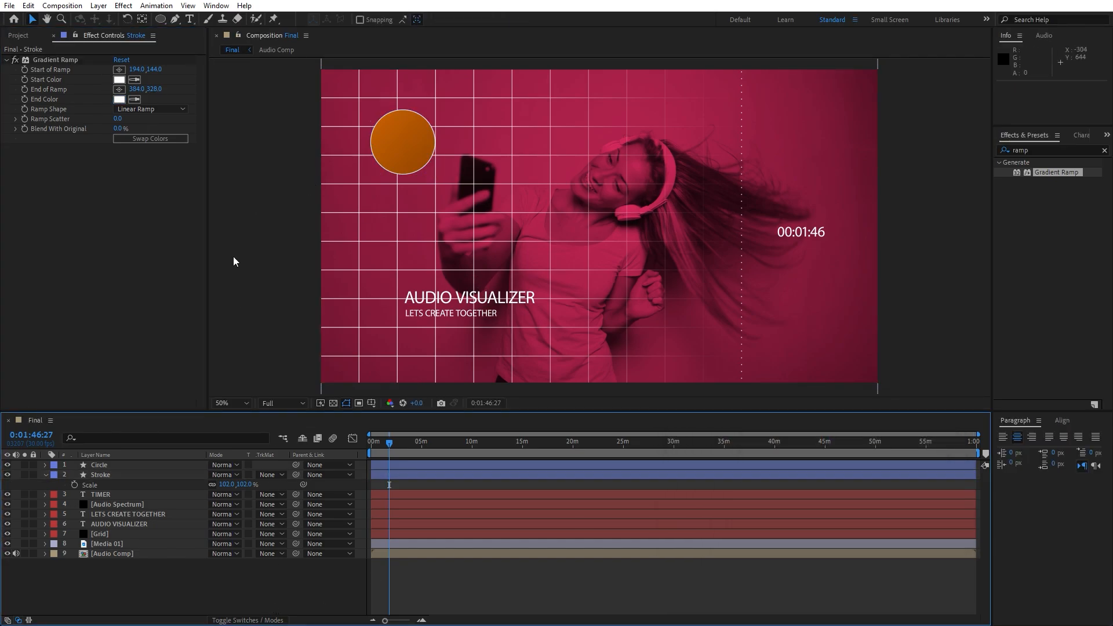
pyautogui.click(45, 475)
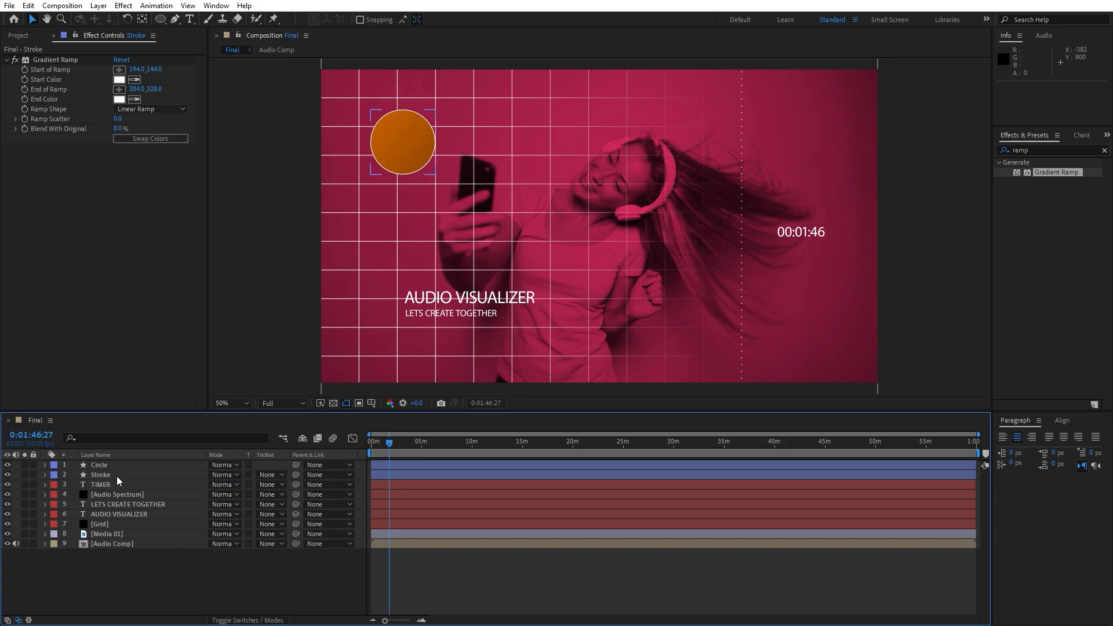
# - Pre-compose the Circle and Stroke layers together into a new composition named Shape 01
pyautogui.click(113, 466)
pyautogui.keyDown('shift'); pyautogui.click(109, 476); pyautogui.keyUp('shift')
pyautogui.rightClick(107, 475)
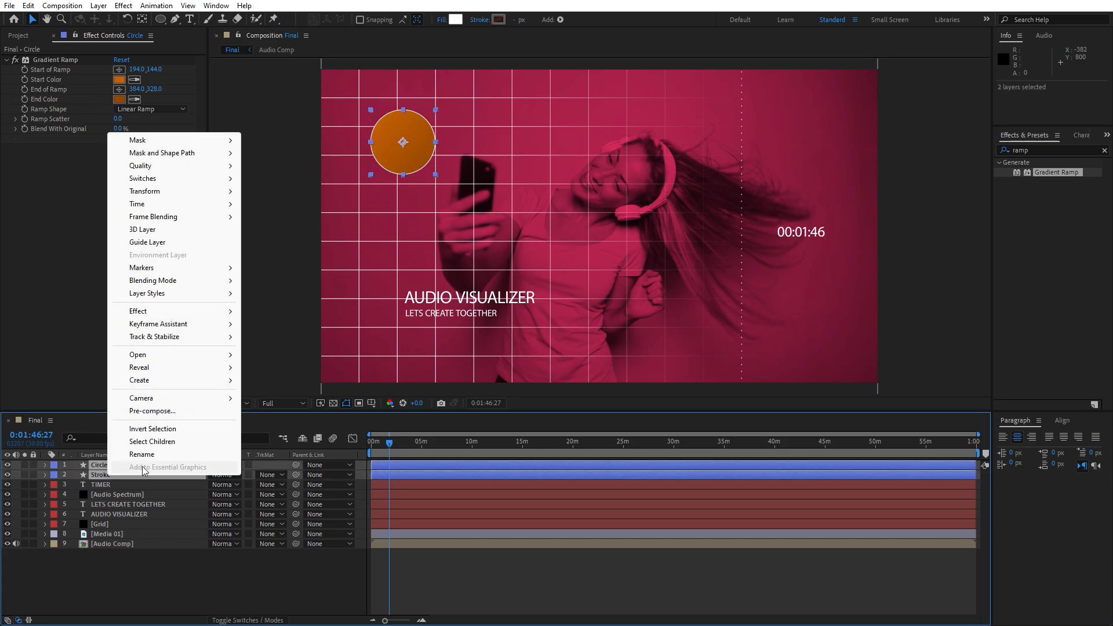
pyautogui.click(152, 411)
pyautogui.write('Shape 01')
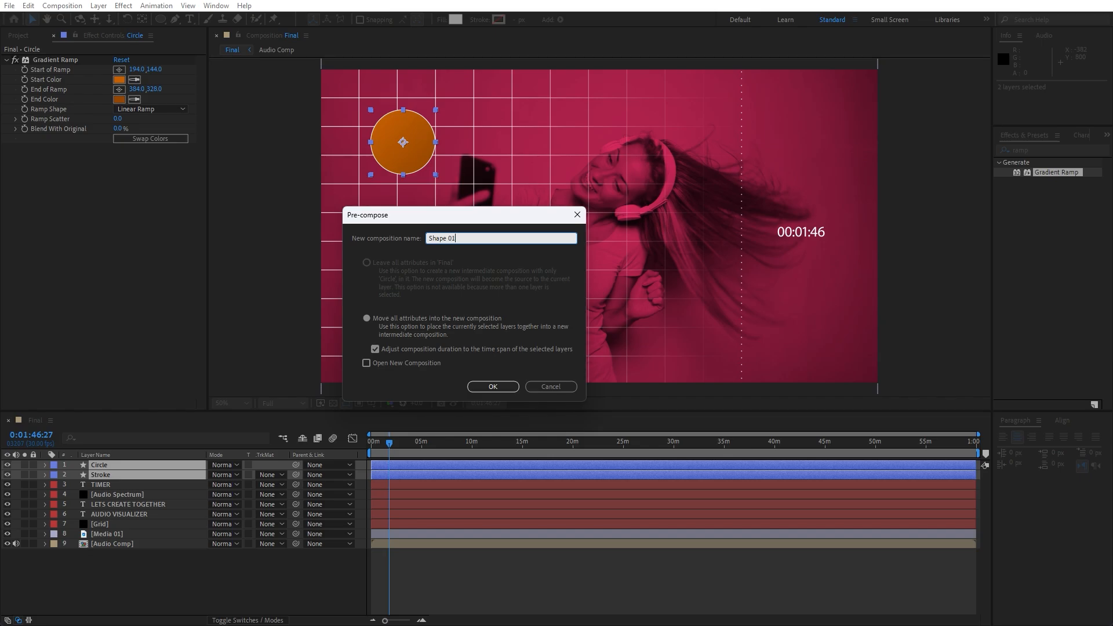
pyautogui.press('Return')
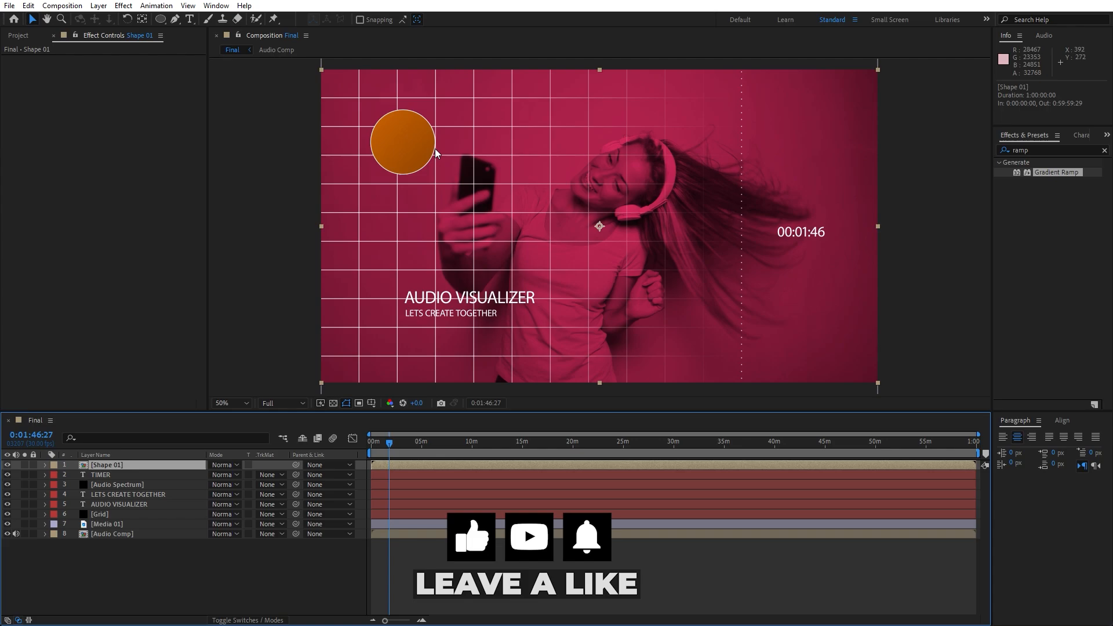
# - Duplicate the Shape 01 layer and rename the copy Shape 02
pyautogui.hotkey('ctrl', 'd')
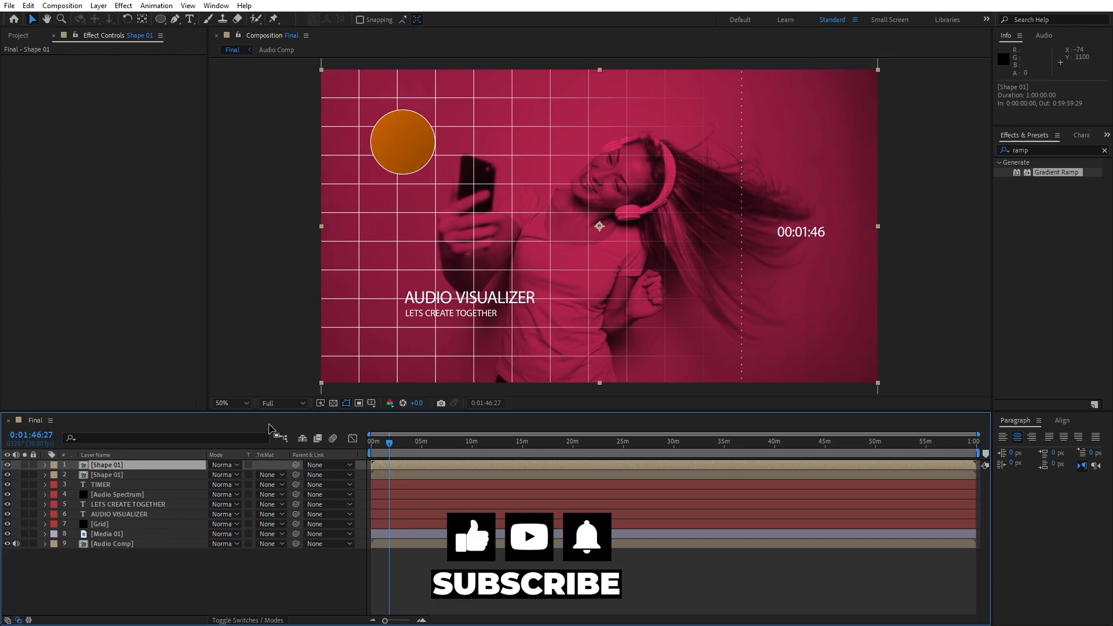
pyautogui.press('Return')
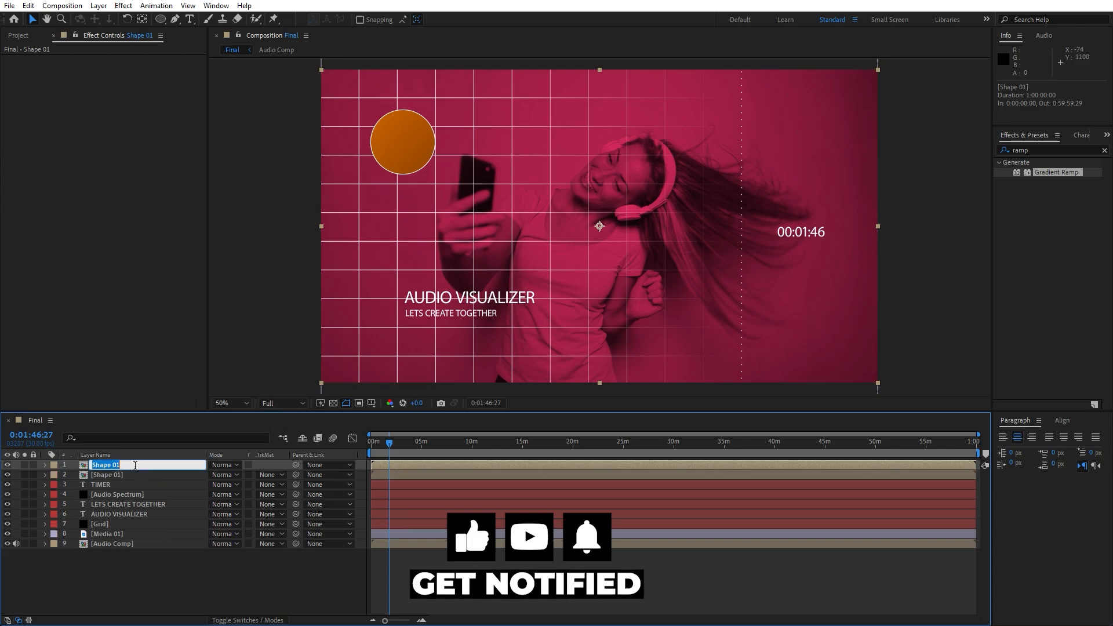
pyautogui.write('Shape 02')
pyautogui.click(179, 564)
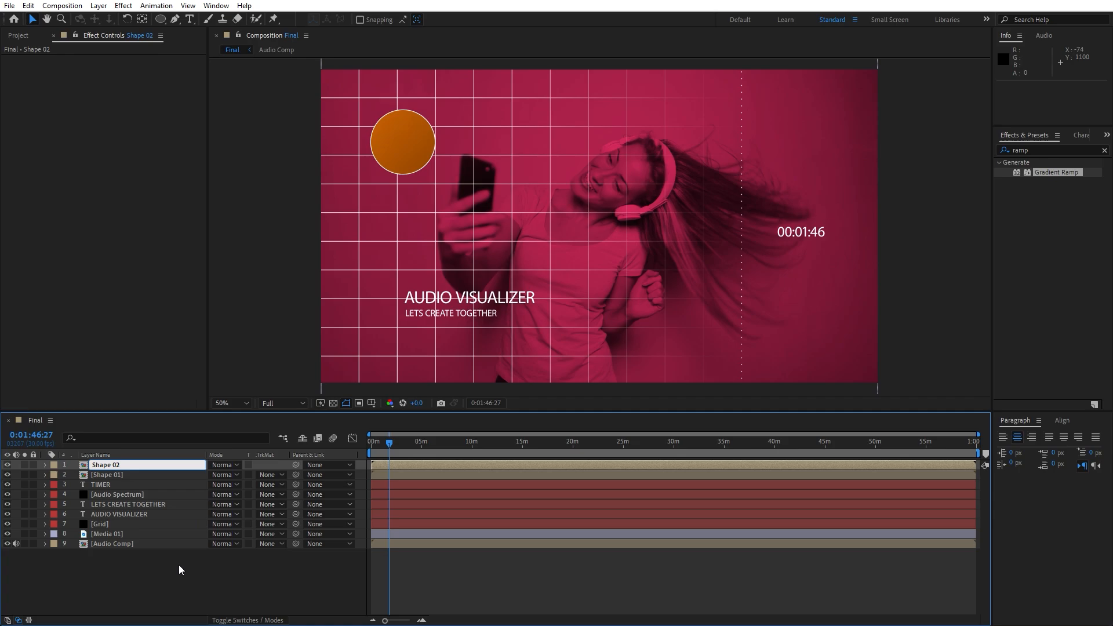
# - Scale the Shape 02 layer to 30% and place its circle near the lower-right corner of the frame, below the timer
pyautogui.click(112, 462)
pyautogui.moveTo(404, 161); pyautogui.dragTo(797, 353)
pyautogui.press('s')
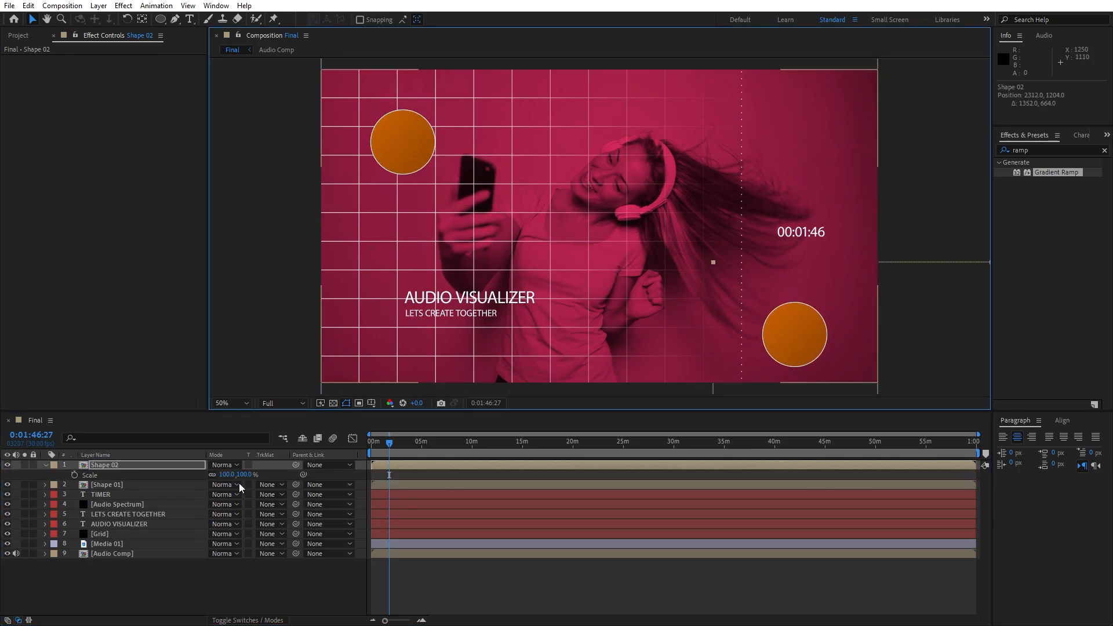
pyautogui.moveTo(230, 475); pyautogui.dragTo(210, 475)
pyautogui.moveTo(851, 346); pyautogui.dragTo(745, 316)
pyautogui.click(226, 474)
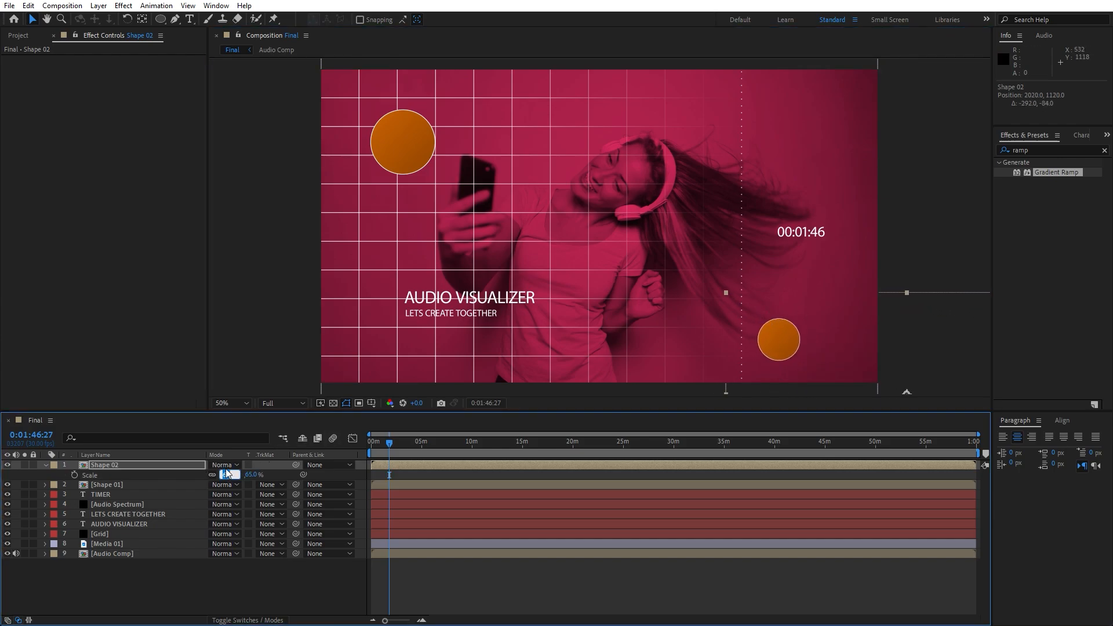
pyautogui.write('30')
pyautogui.press('Return')
pyautogui.moveTo(855, 372); pyautogui.dragTo(815, 363)
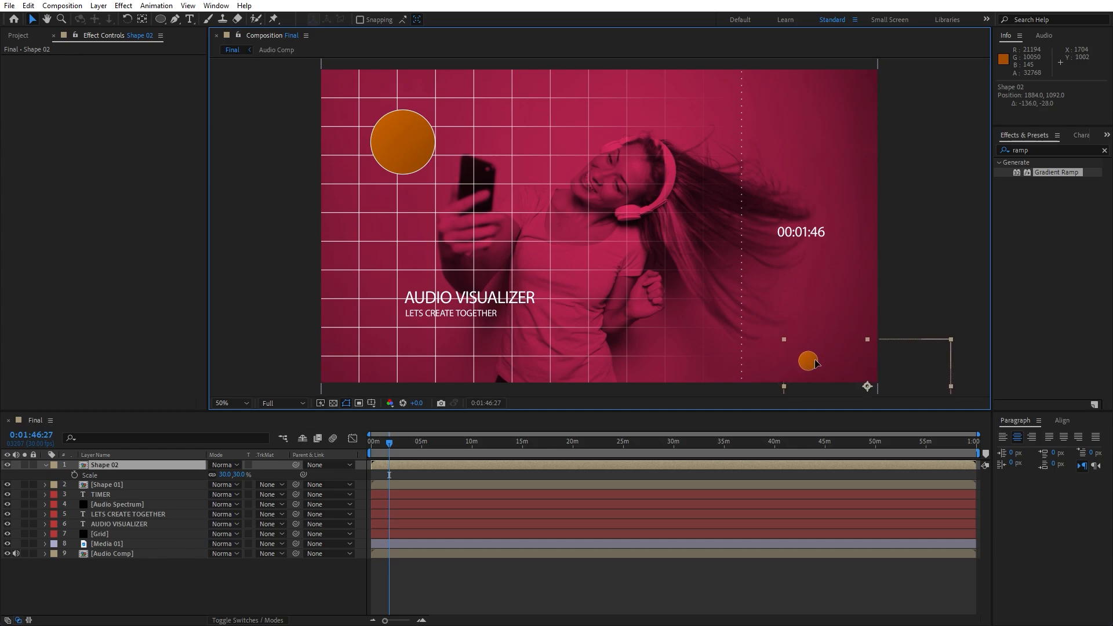
# - Duplicate Shape 02, scale the copy to 20% and place its circle above the timer near the frame's upper-right corner
pyautogui.click(130, 464)
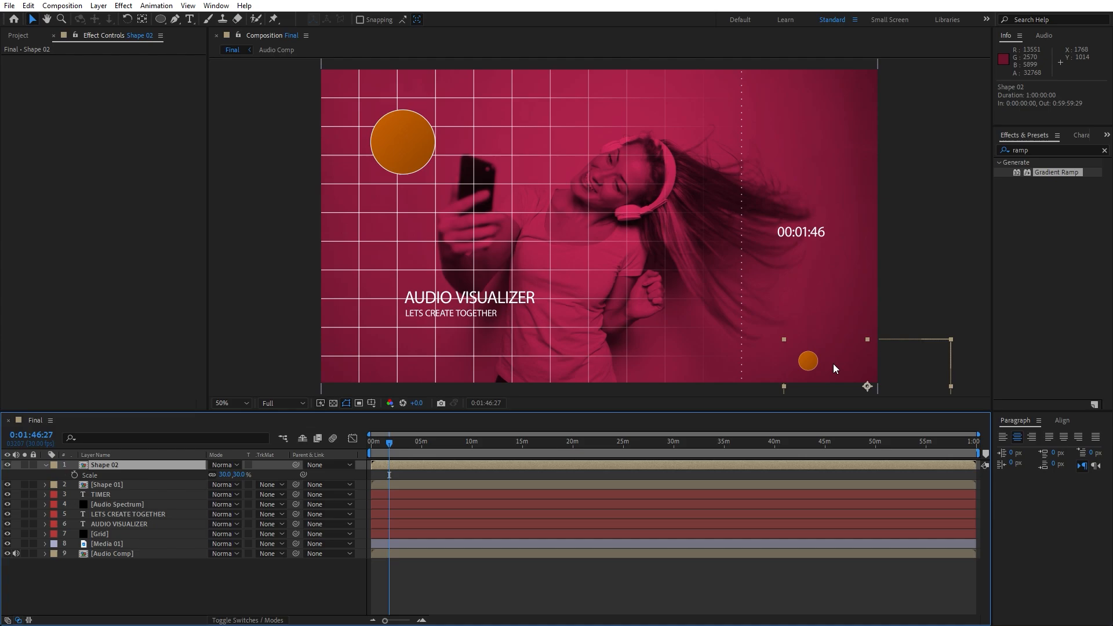
pyautogui.hotkey('ctrl', 'd')
pyautogui.moveTo(815, 360); pyautogui.dragTo(801, 103)
pyautogui.press('s')
pyautogui.moveTo(225, 470); pyautogui.dragTo(214, 473)
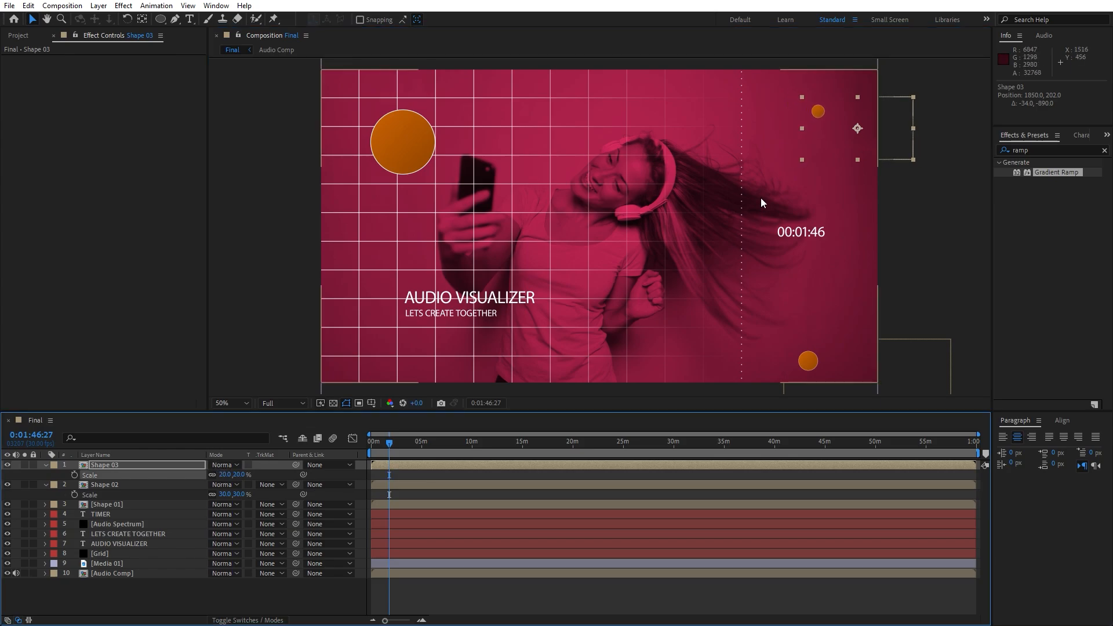
pyautogui.moveTo(817, 112); pyautogui.dragTo(799, 112)
# - Apply Gradient Ramp to the Shape 03 layer and set its Start Color to golden yellow B7810B
pyautogui.click(113, 467)
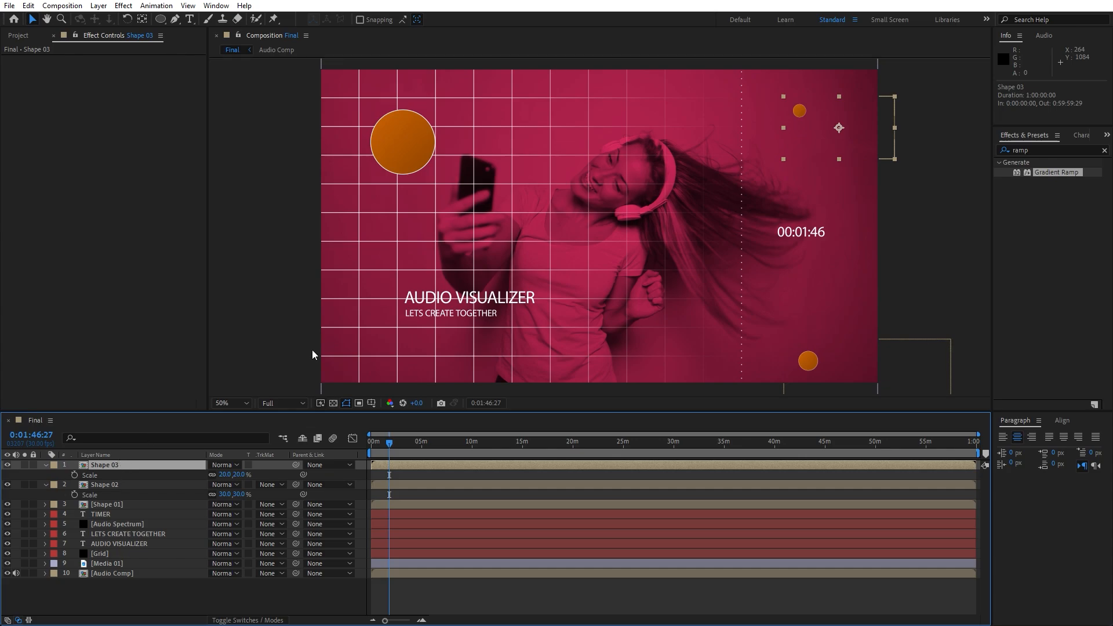
pyautogui.doubleClick(1054, 173)
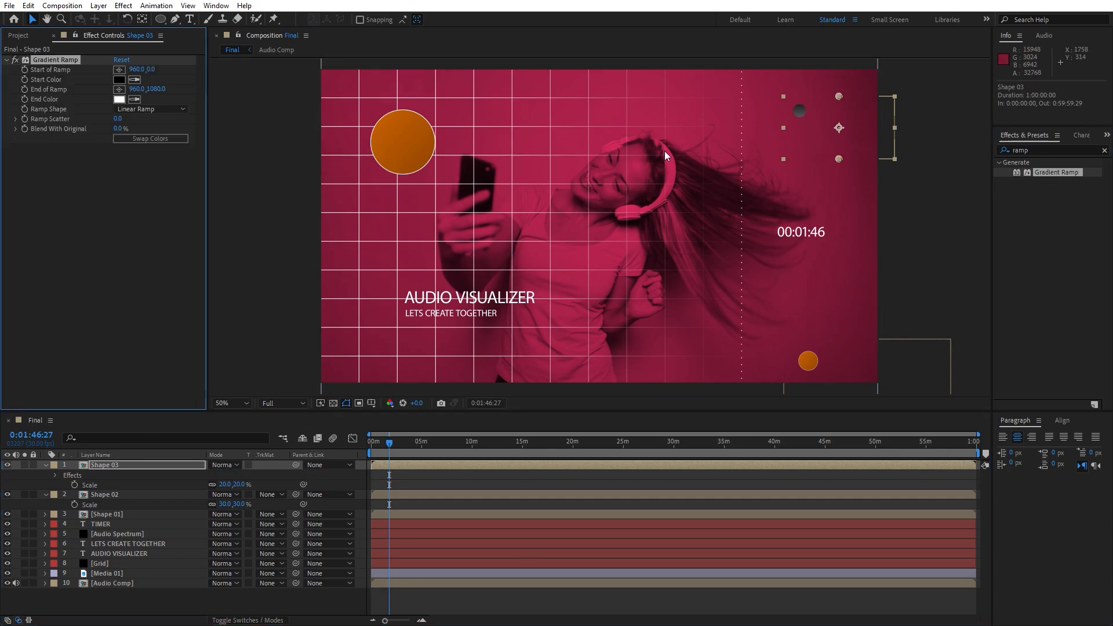
pyautogui.click(124, 81)
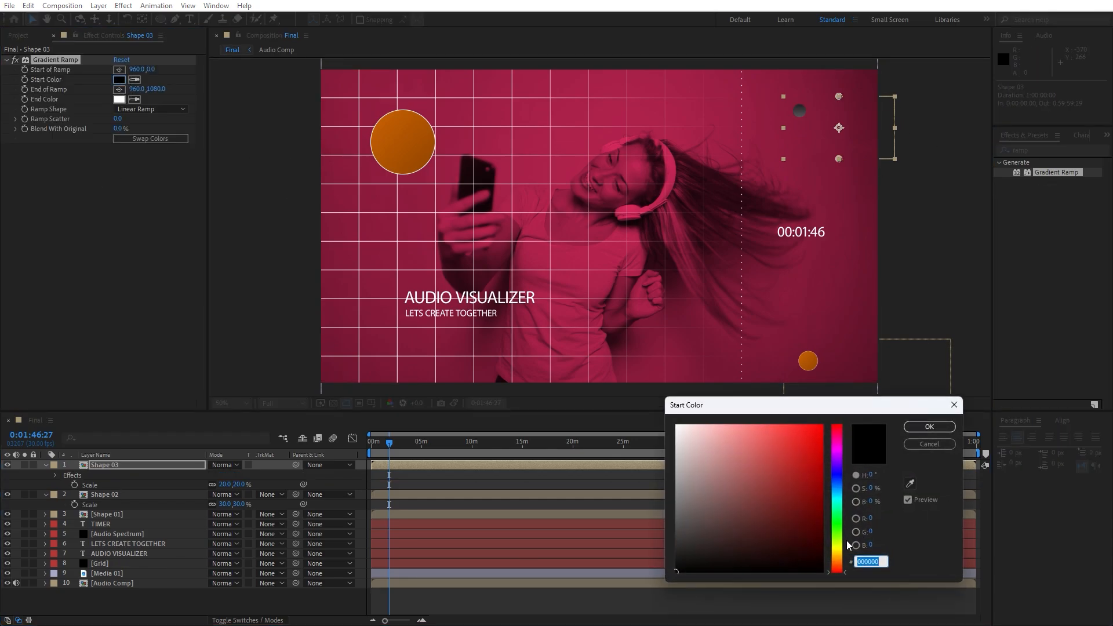
pyautogui.moveTo(839, 552); pyautogui.dragTo(837, 561)
pyautogui.click(813, 466)
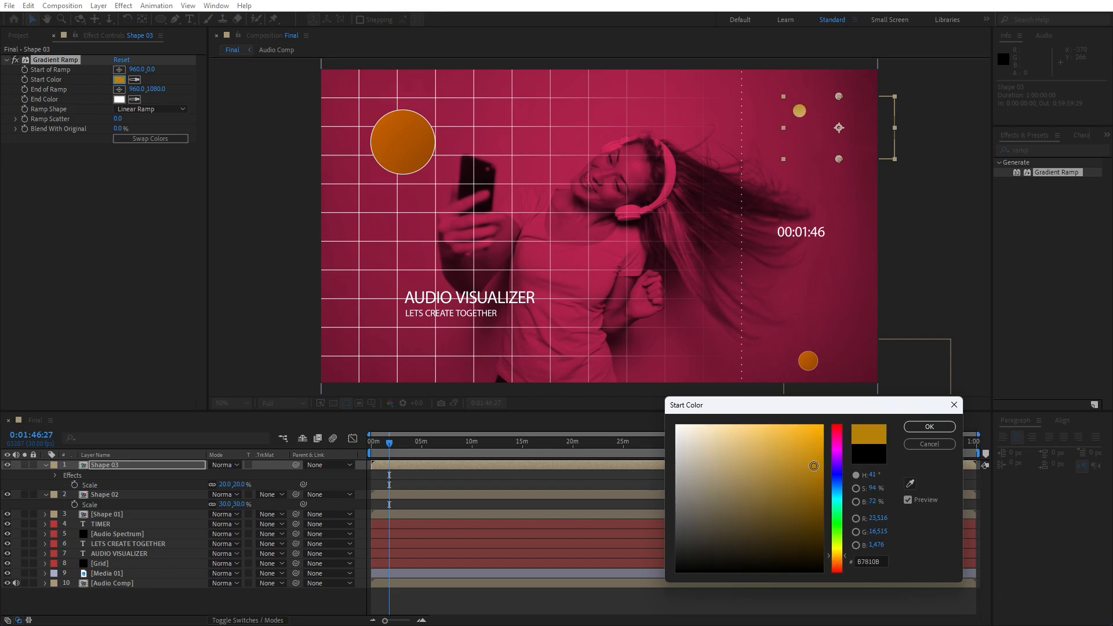
pyautogui.click(927, 428)
pyautogui.click(205, 600)
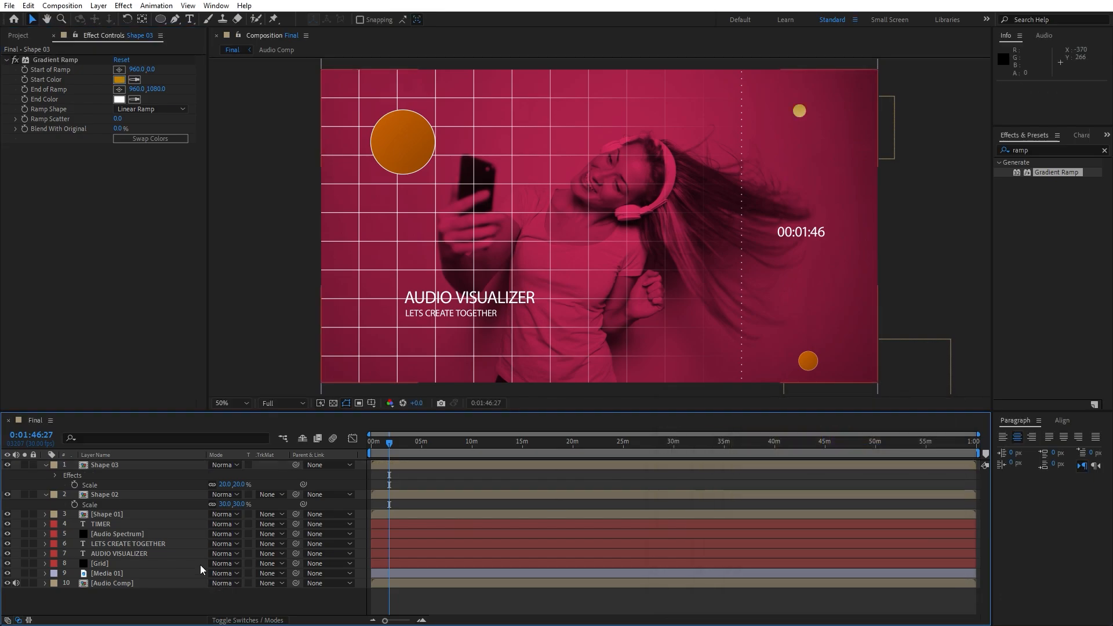
# - Preview the composition, move the current time to 0:00:24:04 and collapse the shape layers' properties
pyautogui.press('space')
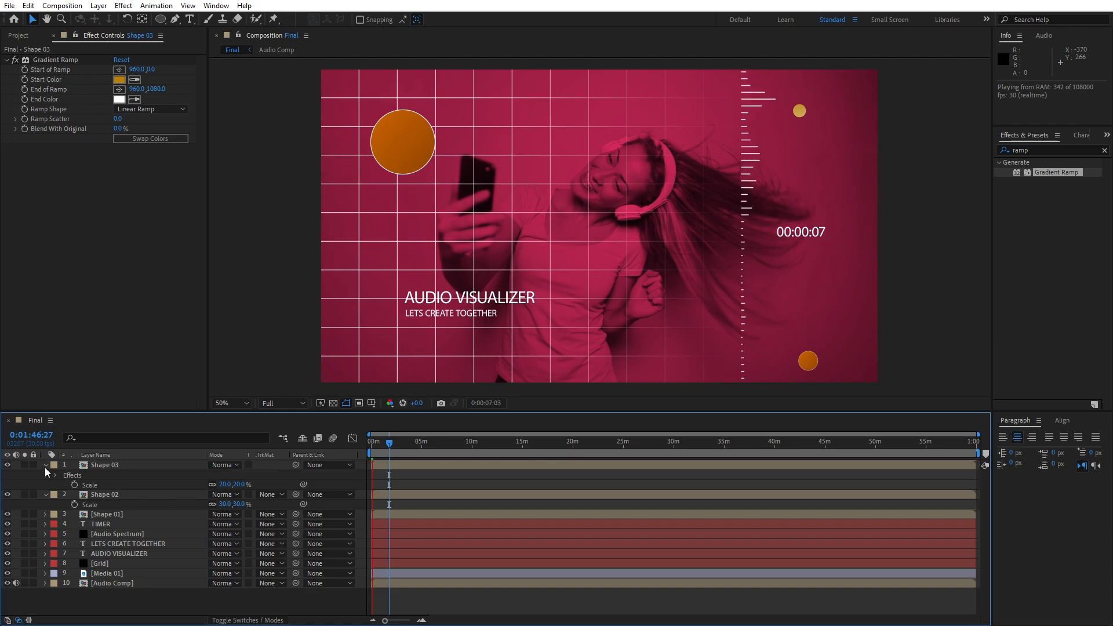
pyautogui.click(376, 451)
pyautogui.moveTo(376, 451); pyautogui.dragTo(375, 451)
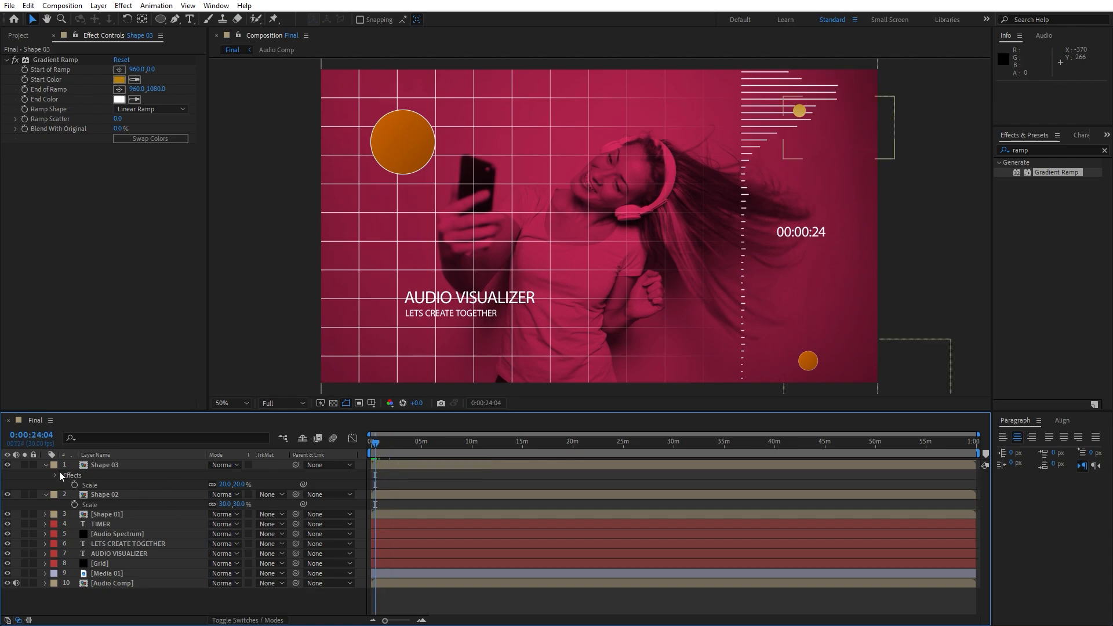
pyautogui.moveTo(46, 464); pyautogui.dragTo(46, 475)
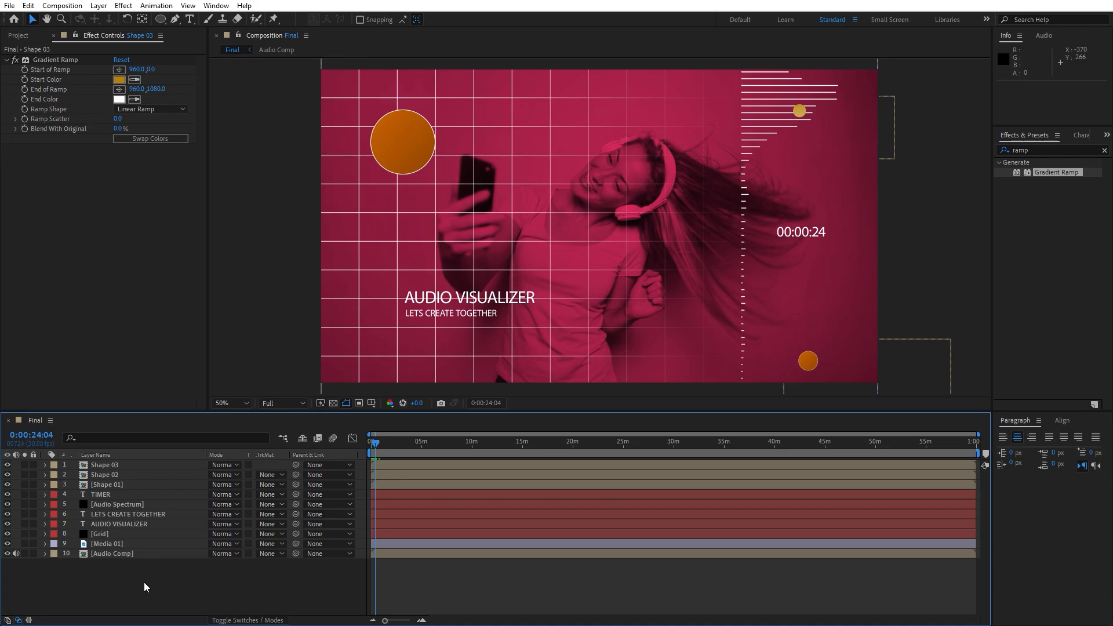
# - Create a black 1920 × 1080 px solid layer named Star Burst Particles in the Final composition
pyautogui.rightClick(167, 583)
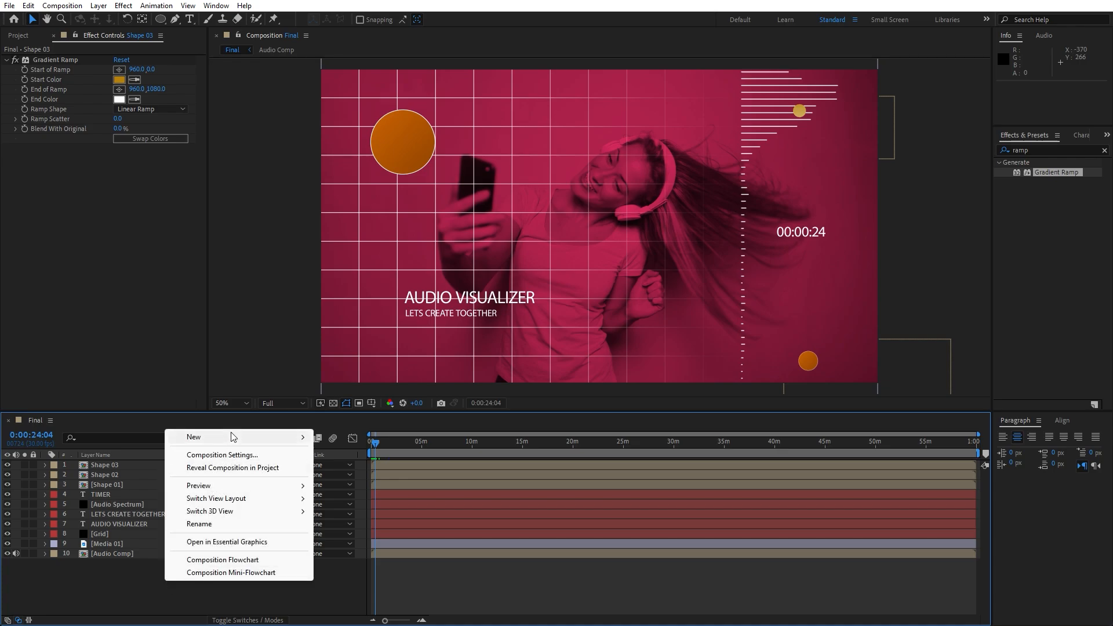
pyautogui.moveTo(296, 437)
pyautogui.click(340, 468)
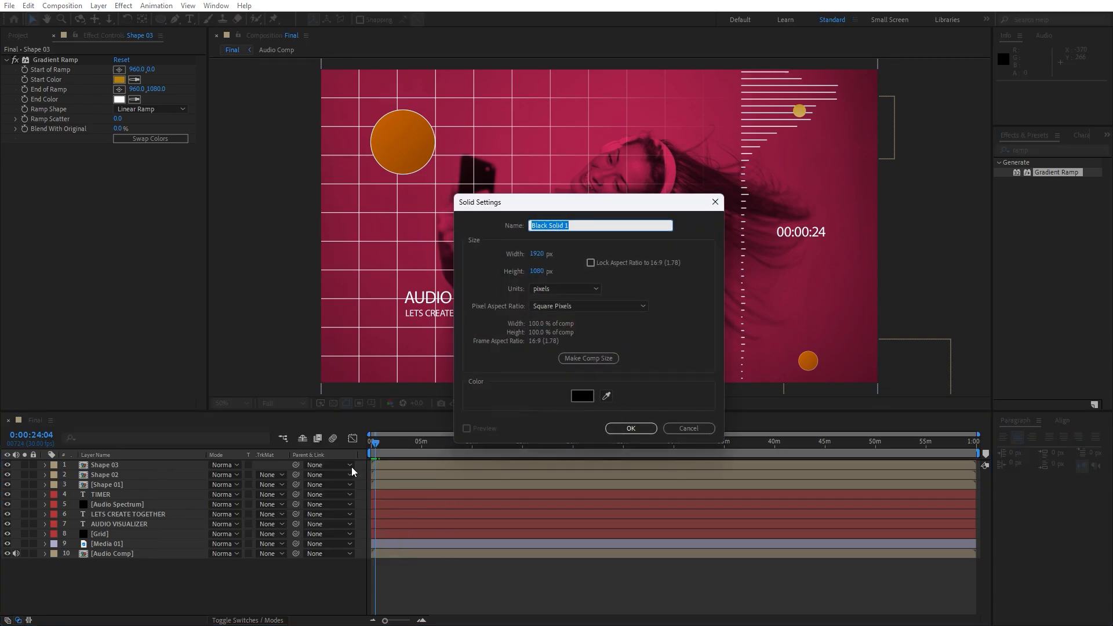
pyautogui.write('Star Burst Particles')
pyautogui.press('Return')
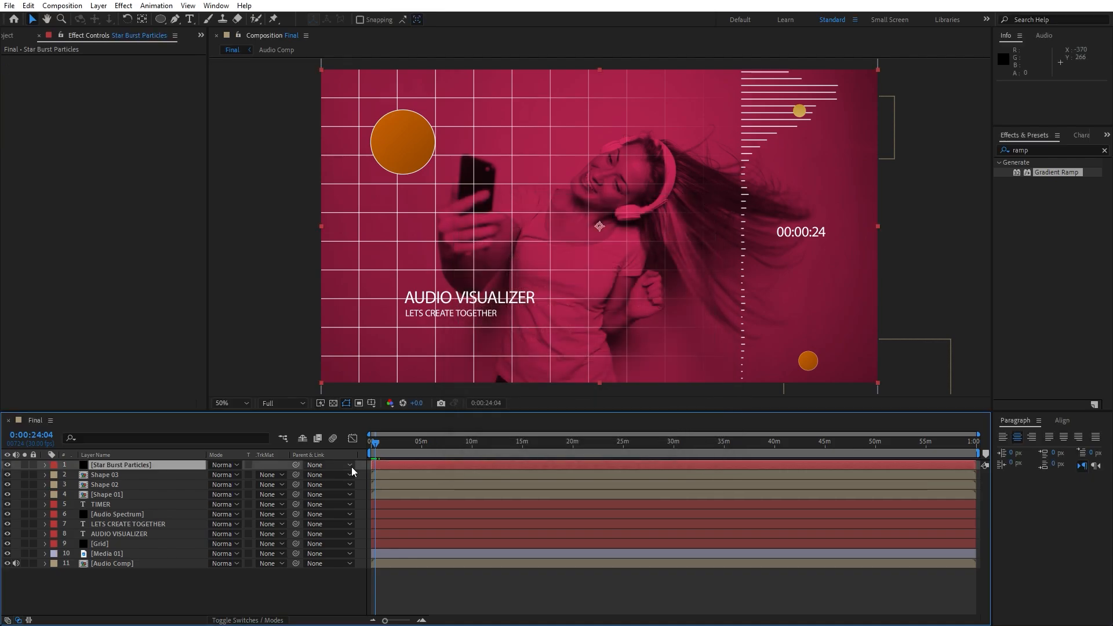
# - Find the CC Star Burst effect and apply it to the Star Burst Particles layer
pyautogui.click(1035, 151)
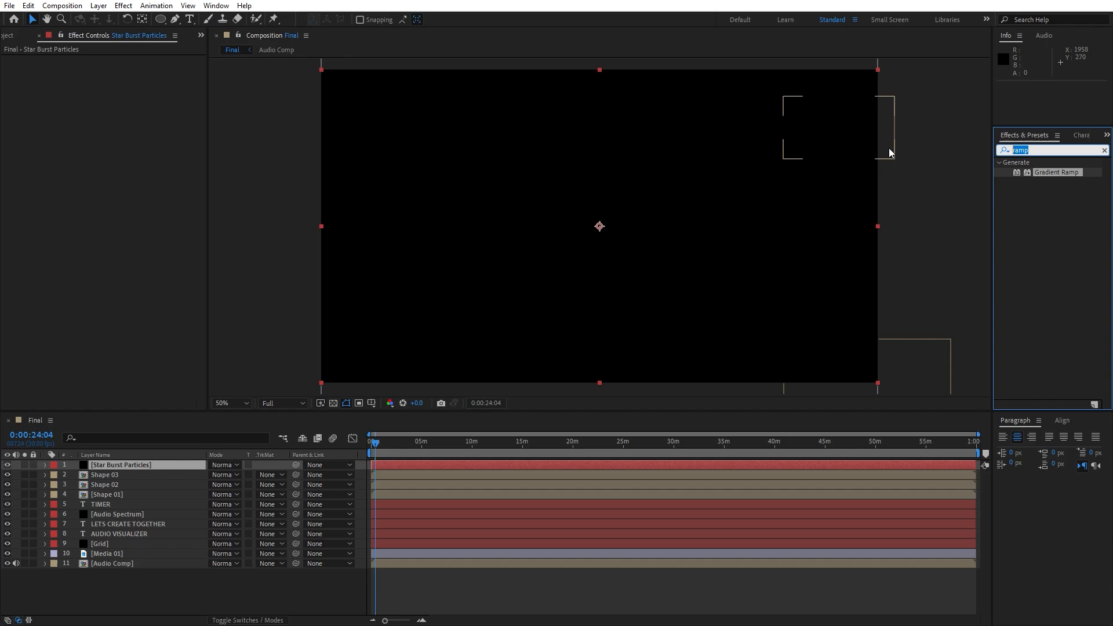
pyautogui.write('star b')
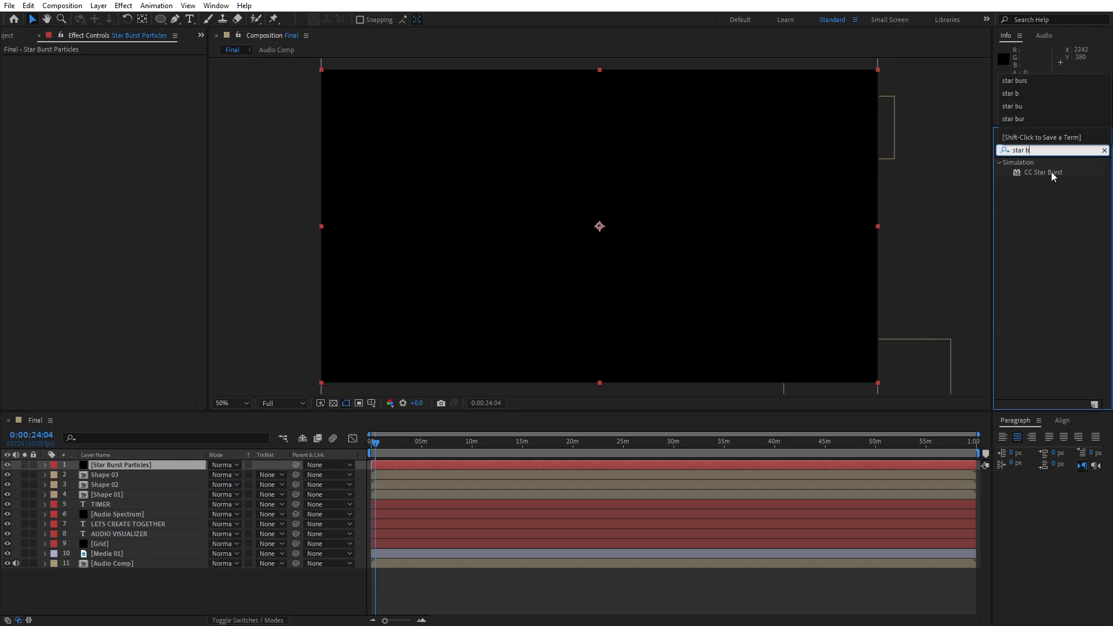
pyautogui.moveTo(1053, 176); pyautogui.dragTo(144, 466)
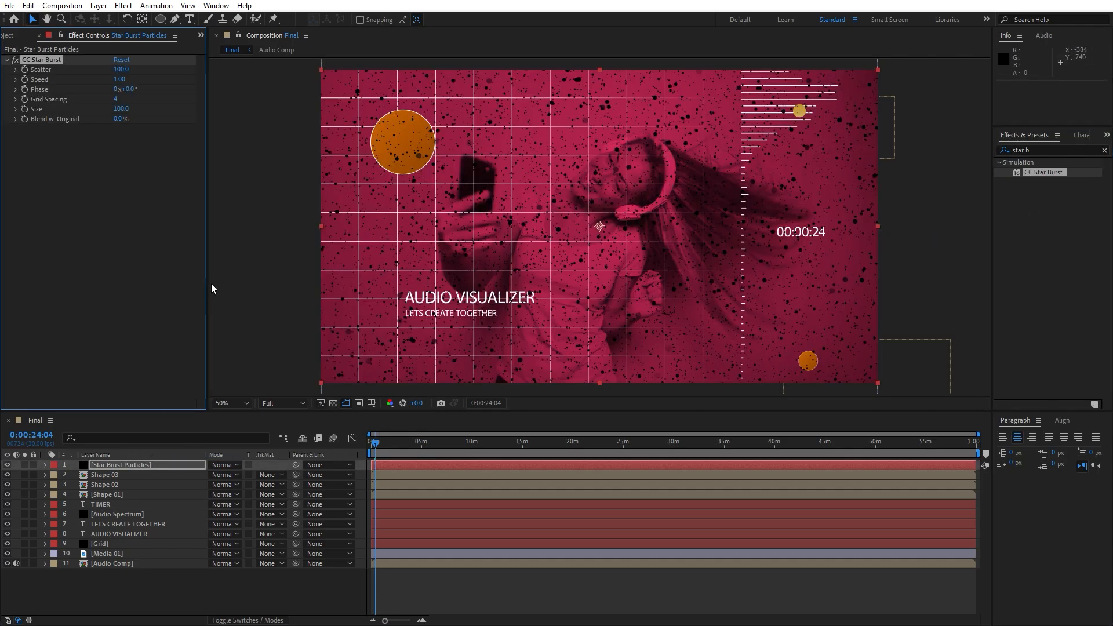
# - Apply the Fill effect to the Star Burst Particles layer and set its Color to white FFFFFF
pyautogui.click(1044, 149)
pyautogui.write('fill')
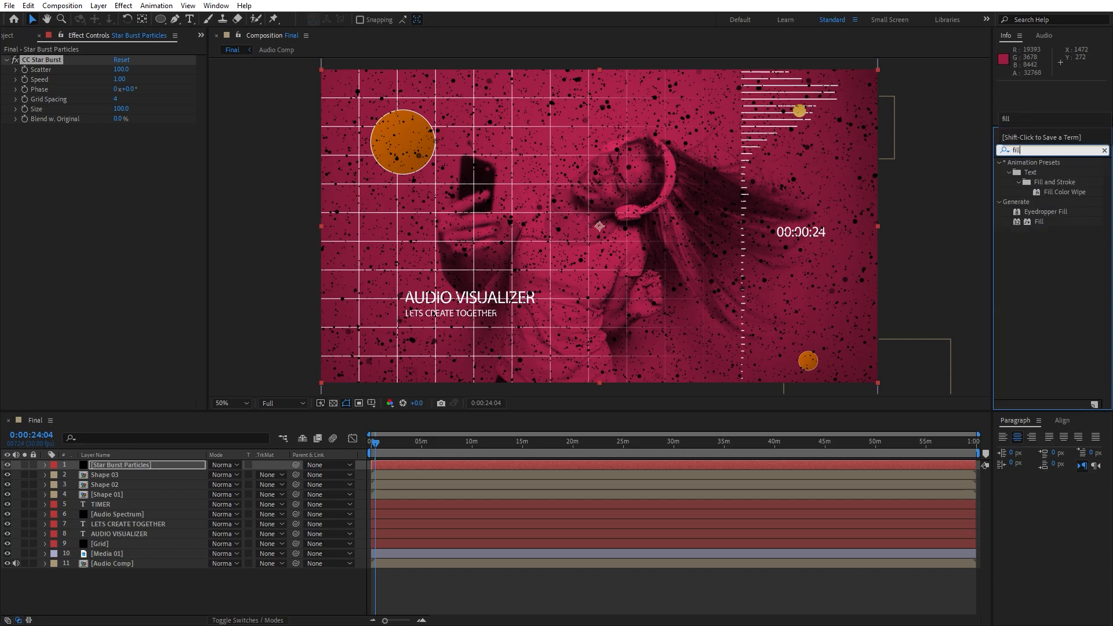
pyautogui.moveTo(1014, 225); pyautogui.dragTo(140, 458)
pyautogui.click(118, 157)
pyautogui.click(677, 424)
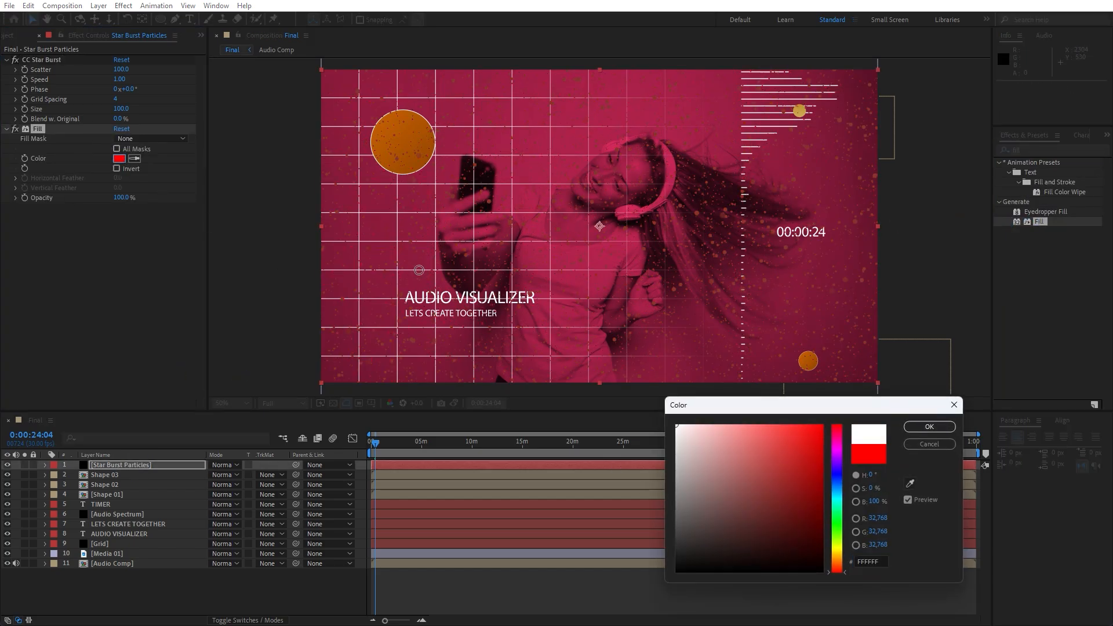
pyautogui.click(929, 429)
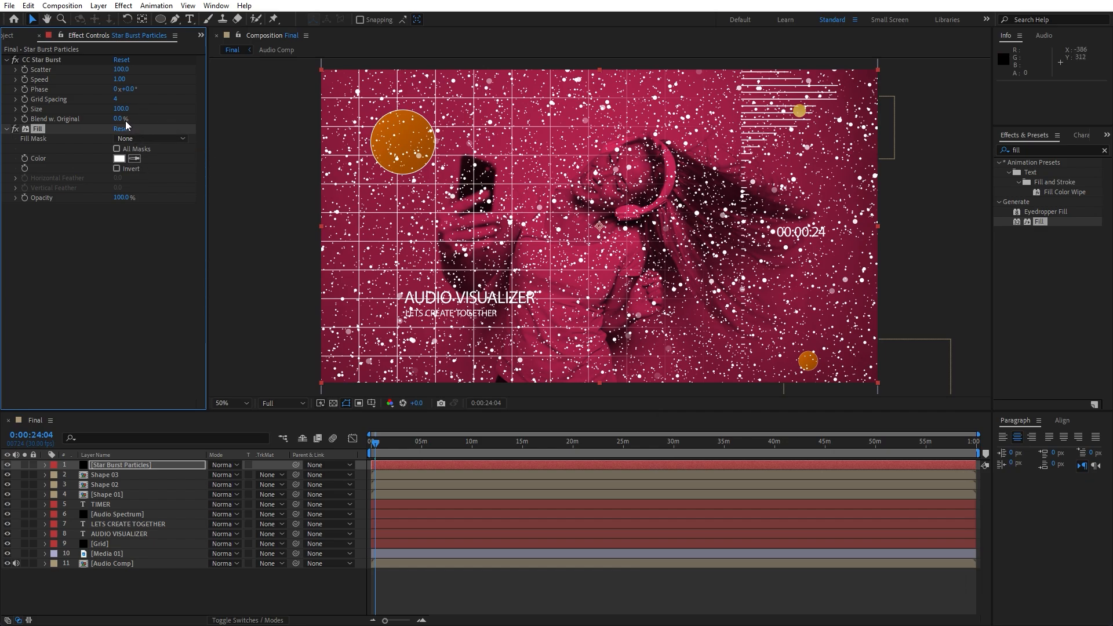
# - Set CC Star Burst's Grid Spacing to 10, Size to 20 and Speed to 0.10, and check the particles at 0:00:37:28
pyautogui.click(117, 101)
pyautogui.click(121, 110)
pyautogui.write('10')
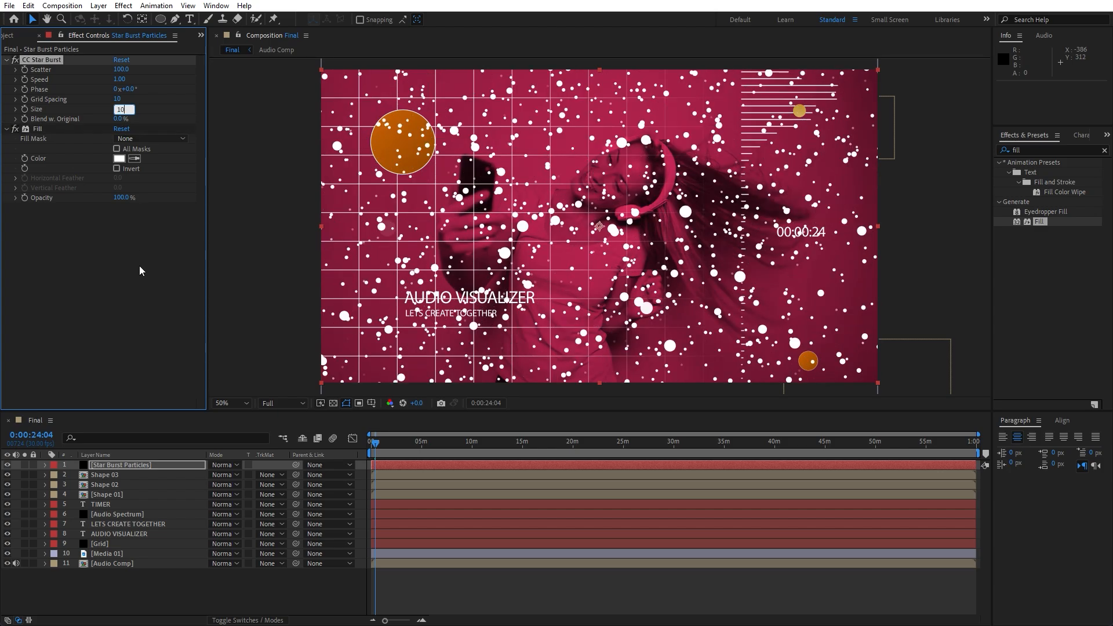
pyautogui.press('Return')
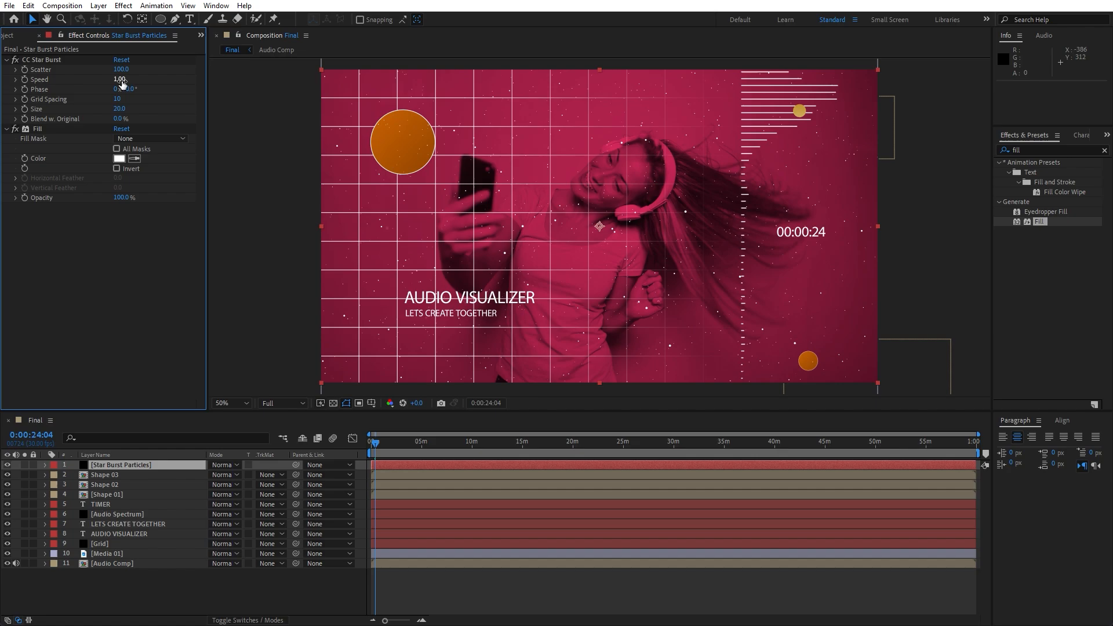
pyautogui.moveTo(116, 79); pyautogui.dragTo(93, 86)
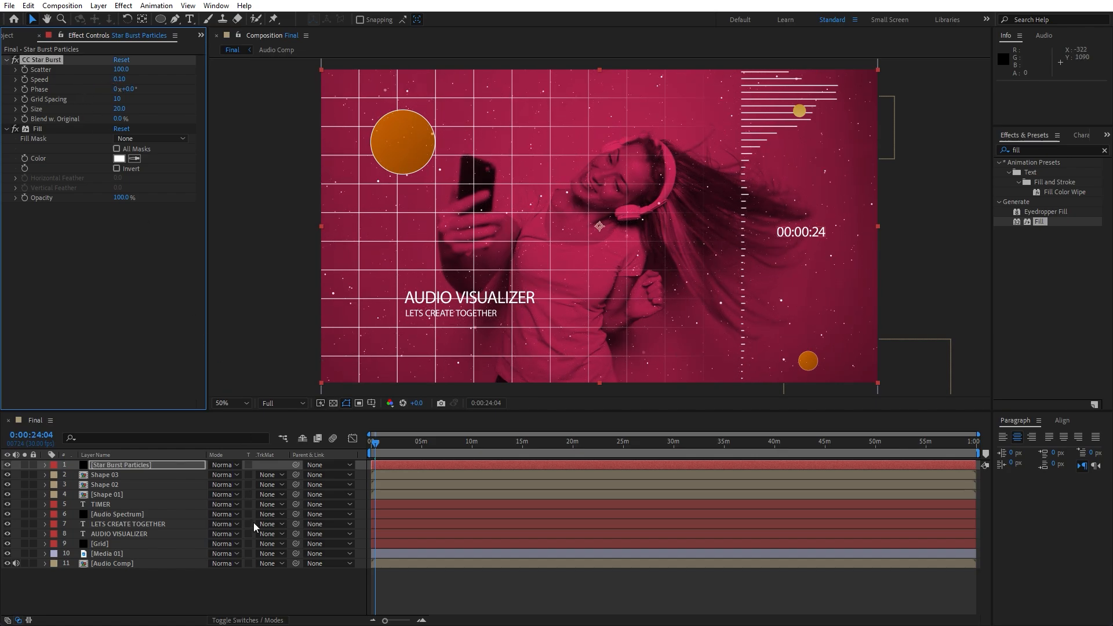
pyautogui.click(259, 591)
pyautogui.moveTo(387, 444); pyautogui.dragTo(378, 446)
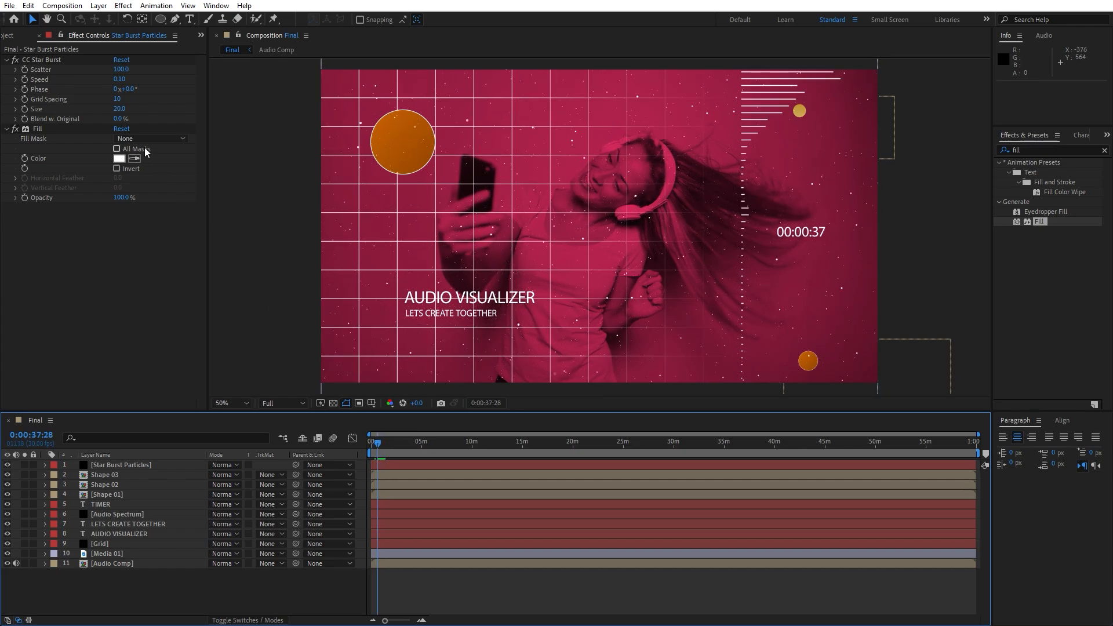
# - Set CC Star Burst's Grid Spacing to 15 and Scatter to 213, and check the frame at 0:00:27:18
pyautogui.click(118, 100)
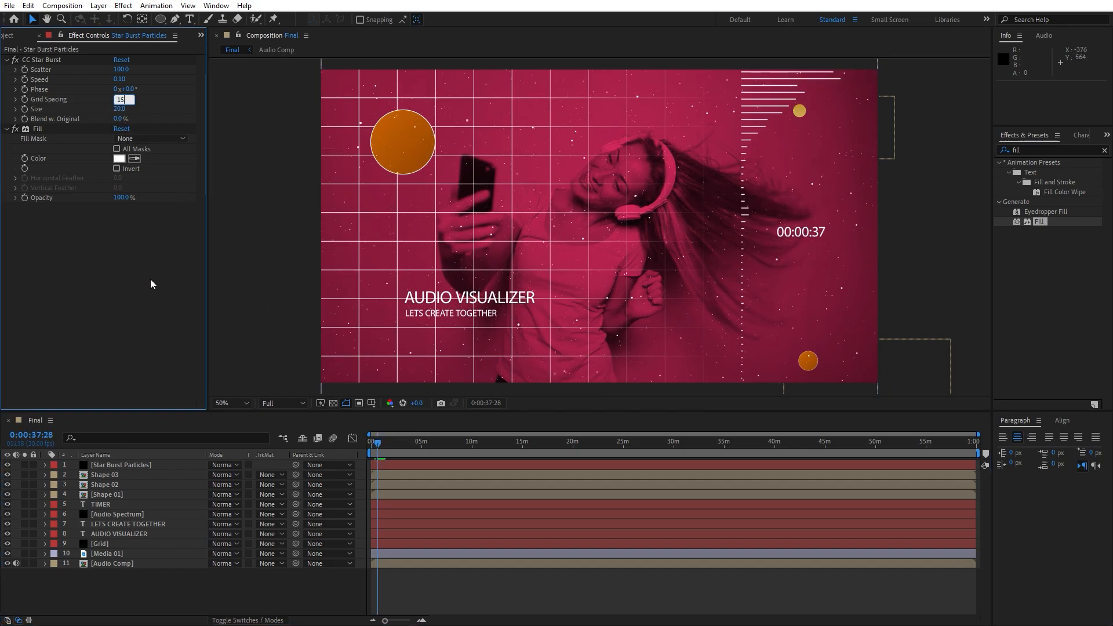
pyautogui.write('15')
pyautogui.press('Return')
pyautogui.moveTo(123, 71); pyautogui.dragTo(165, 78)
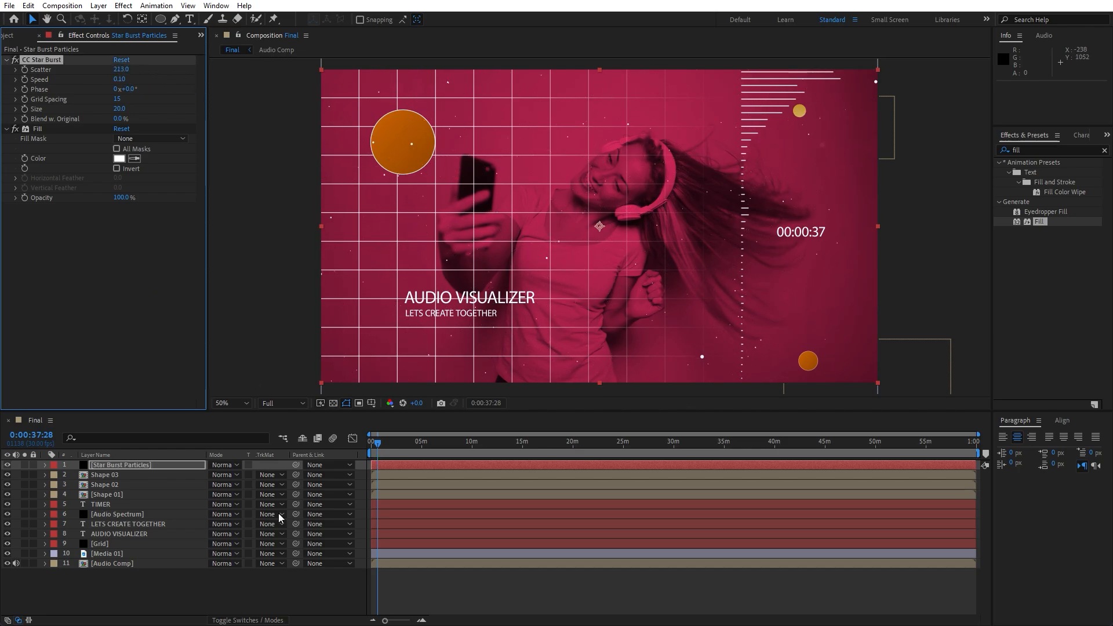
pyautogui.click(375, 451)
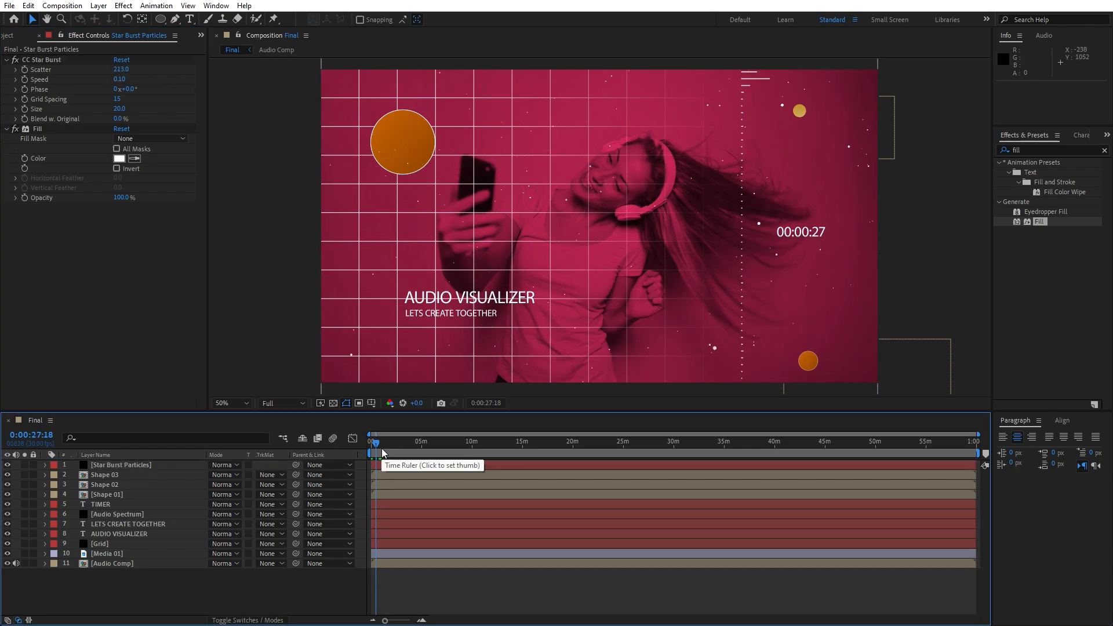
# - Try a CC Star Burst Size of 36 and preview the composition
pyautogui.click(123, 109)
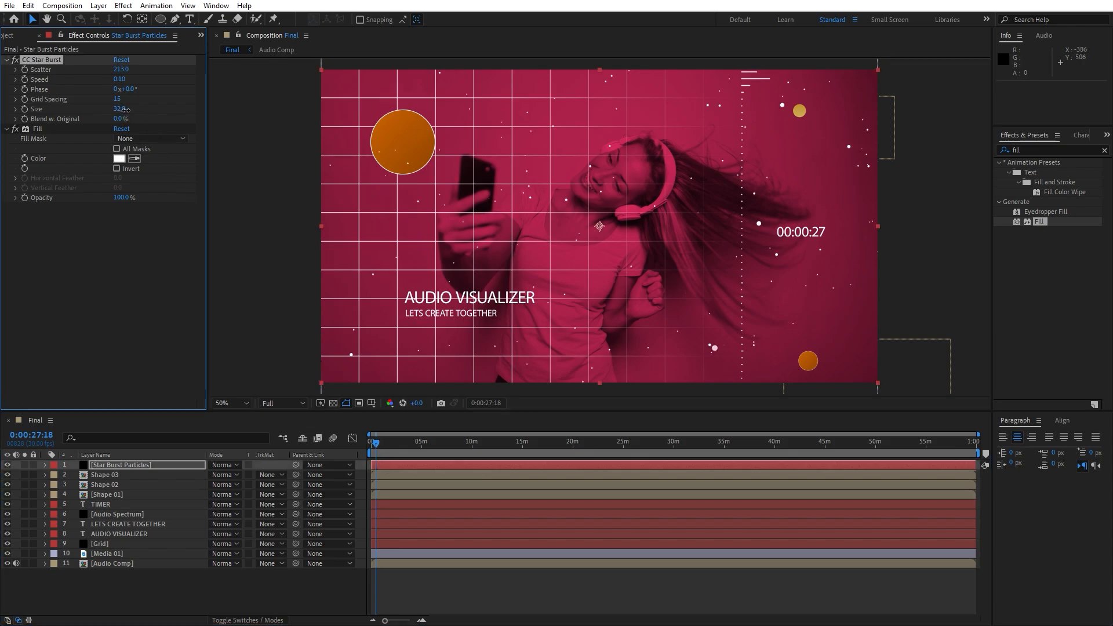
pyautogui.click(228, 591)
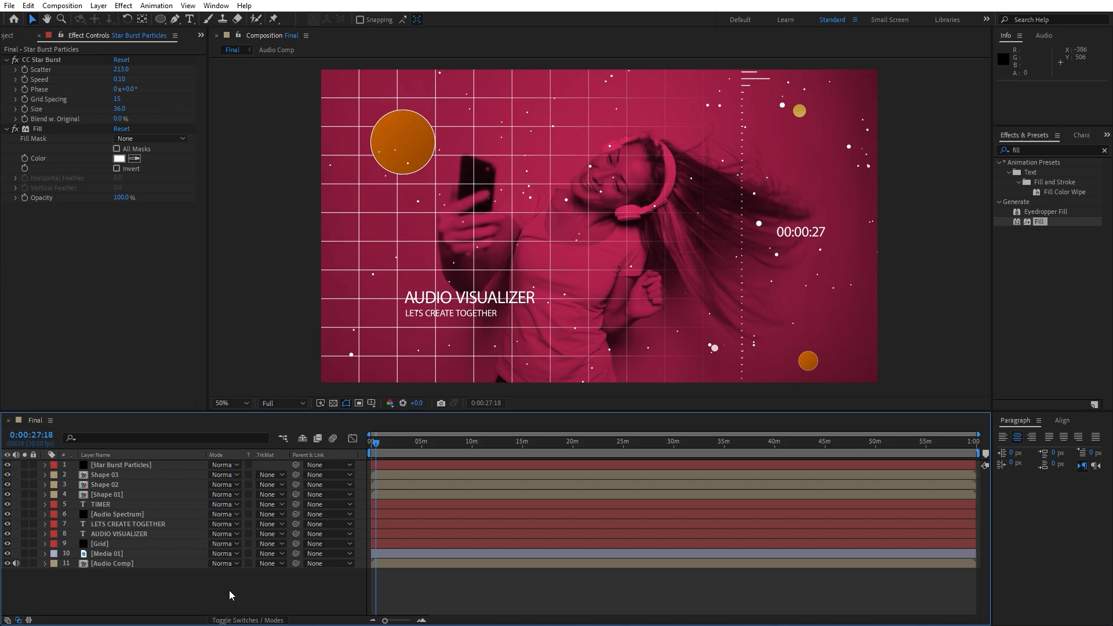
pyautogui.press('space')
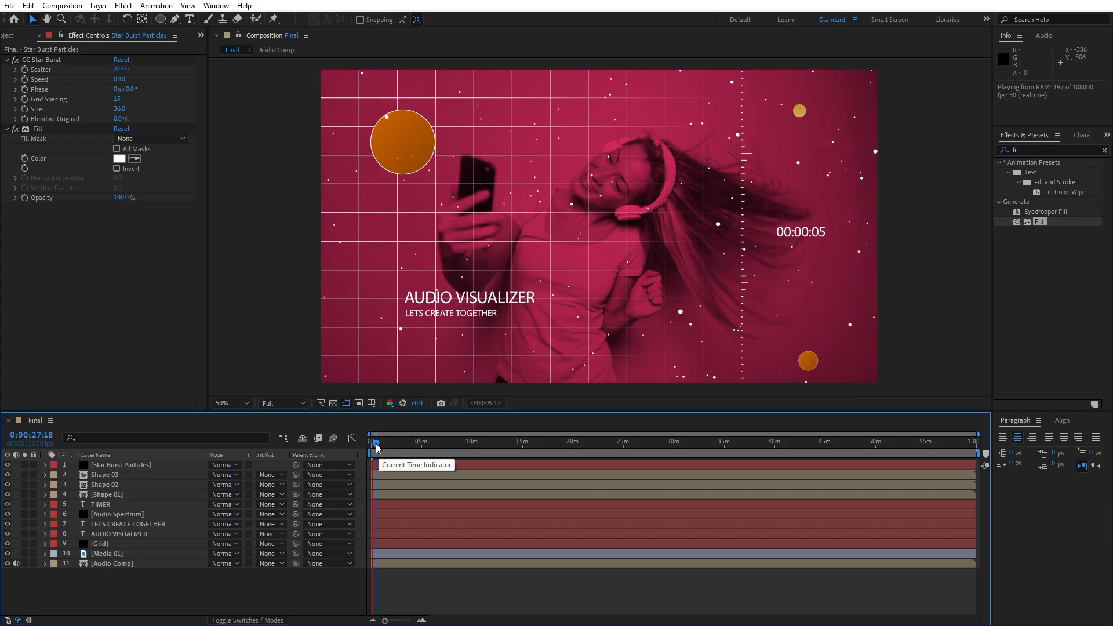
# - Set CC Star Burst's Size to 20 and move the current time to 0:01:08:29
pyautogui.click(120, 109)
pyautogui.write('20')
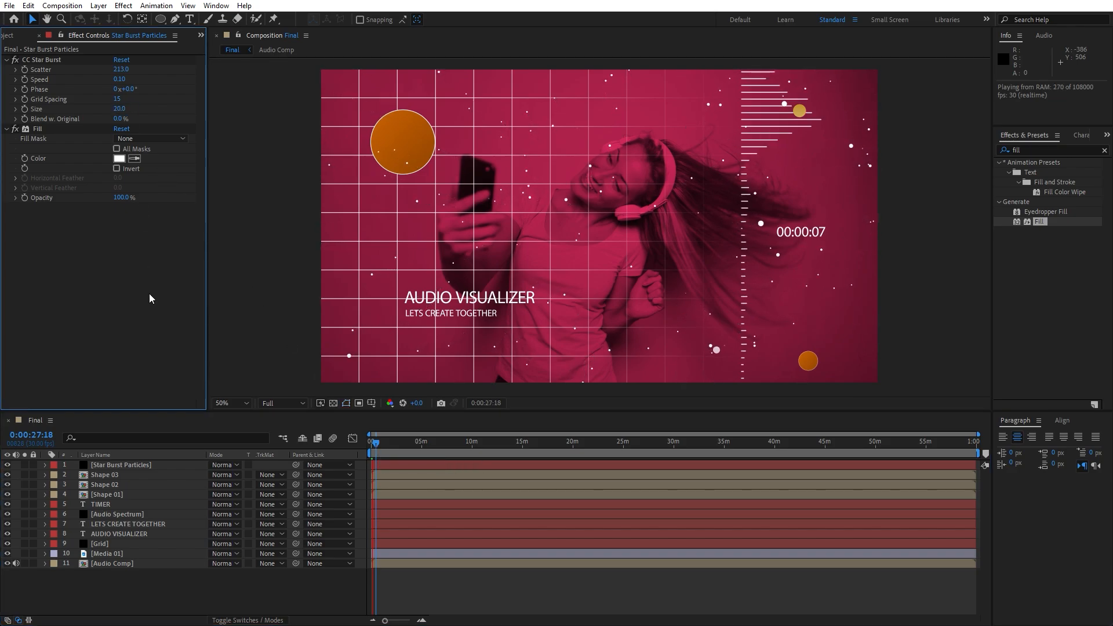
pyautogui.press('Return')
pyautogui.click(382, 443)
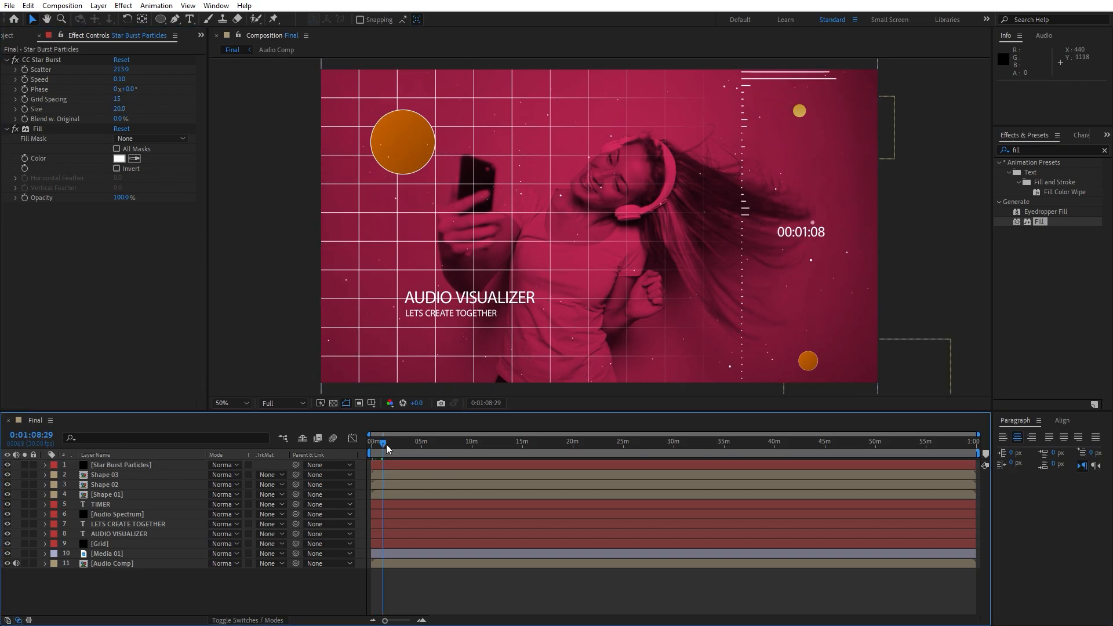
# - Set the Grid layer's blending mode to Overlay
pyautogui.click(110, 544)
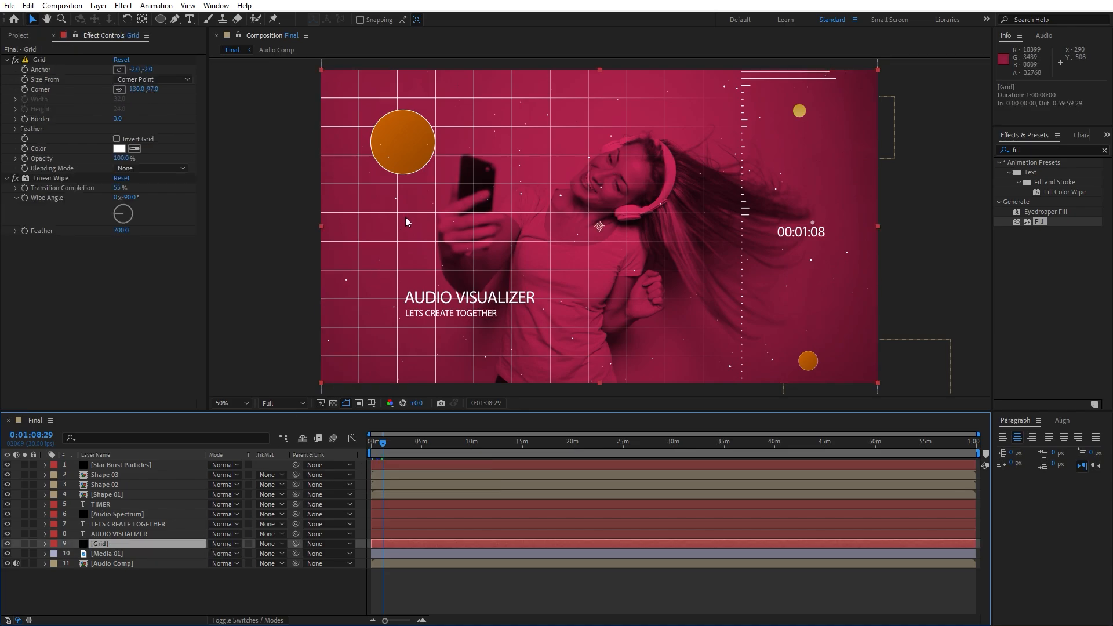
pyautogui.click(224, 544)
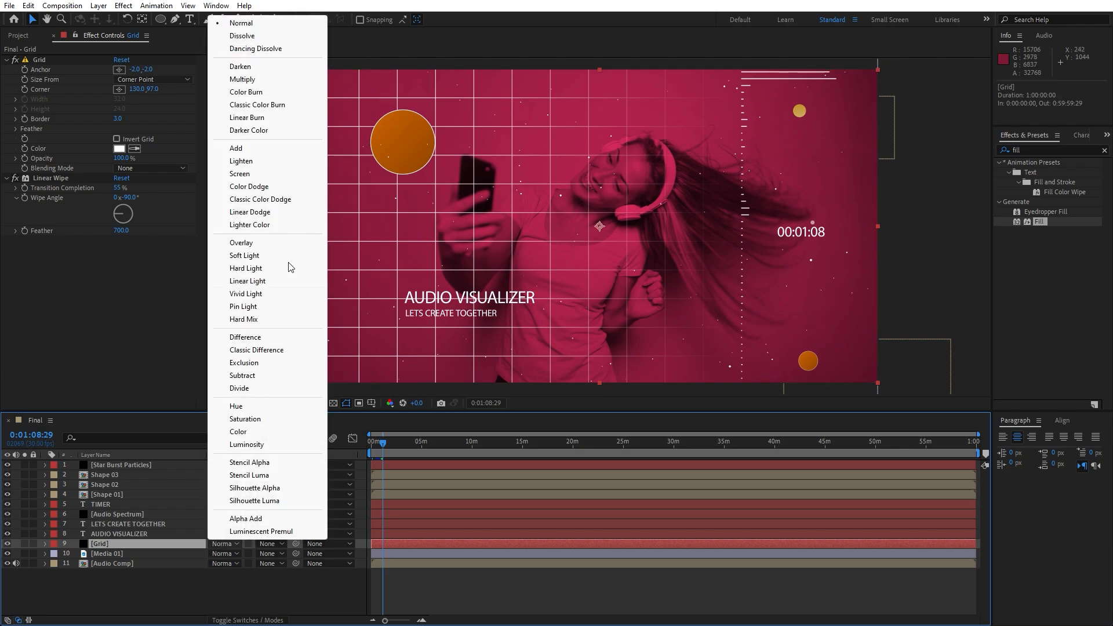
pyautogui.click(267, 242)
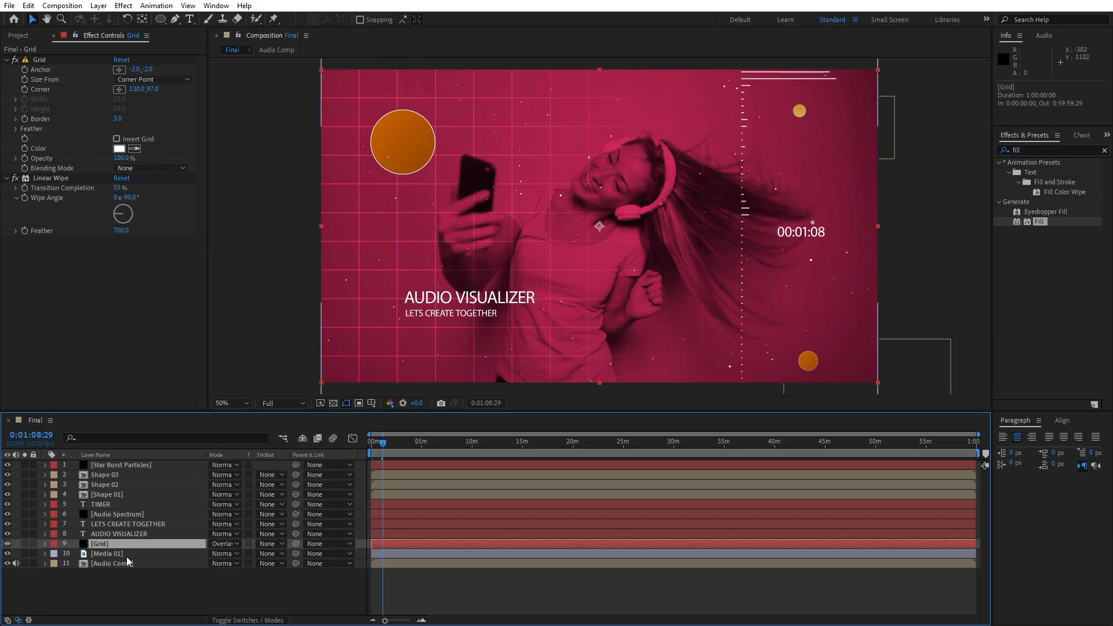
# - Duplicate the Grid layer twice to strengthen its lines and delete one copy, keeping two Grid layers
pyautogui.hotkey('ctrl', 'd')
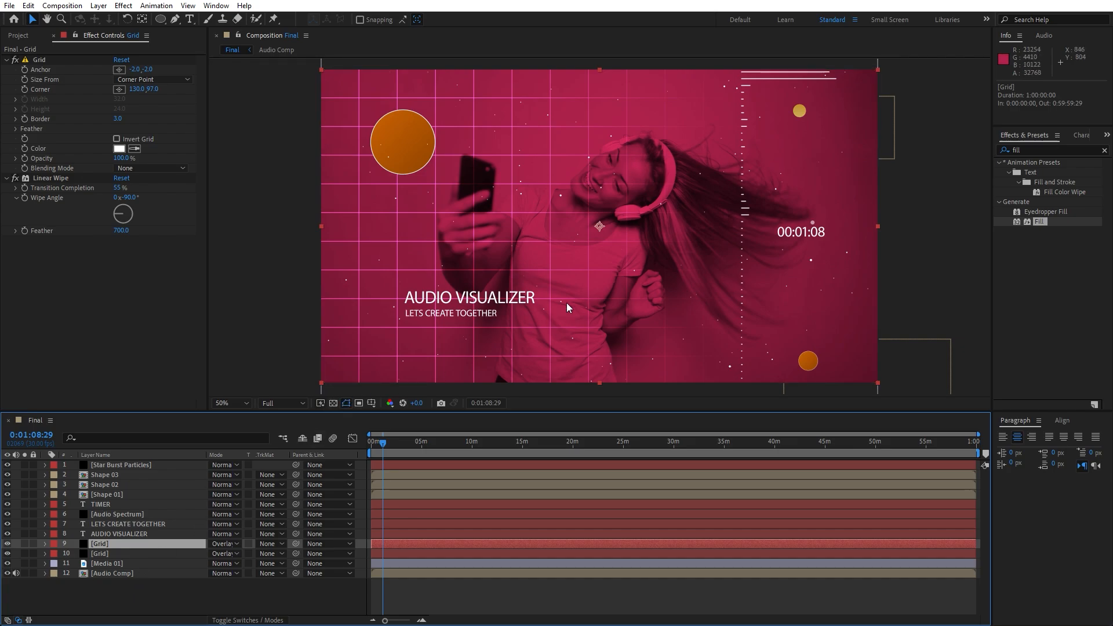
pyautogui.hotkey('ctrl', 'd')
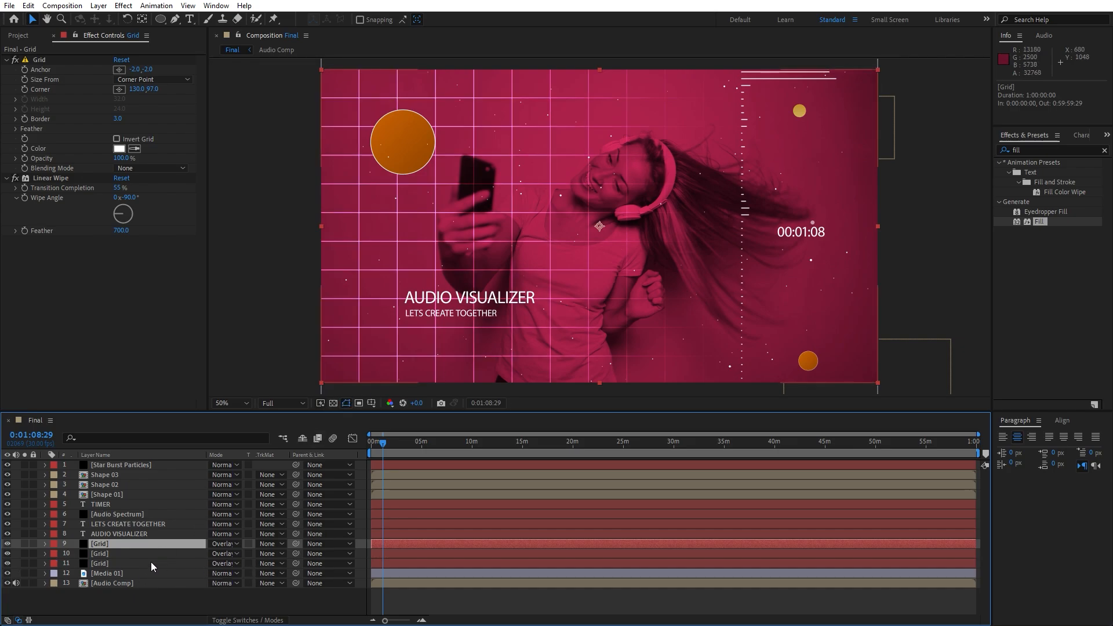
pyautogui.click(117, 553)
pyautogui.click(117, 545)
pyautogui.press('Delete')
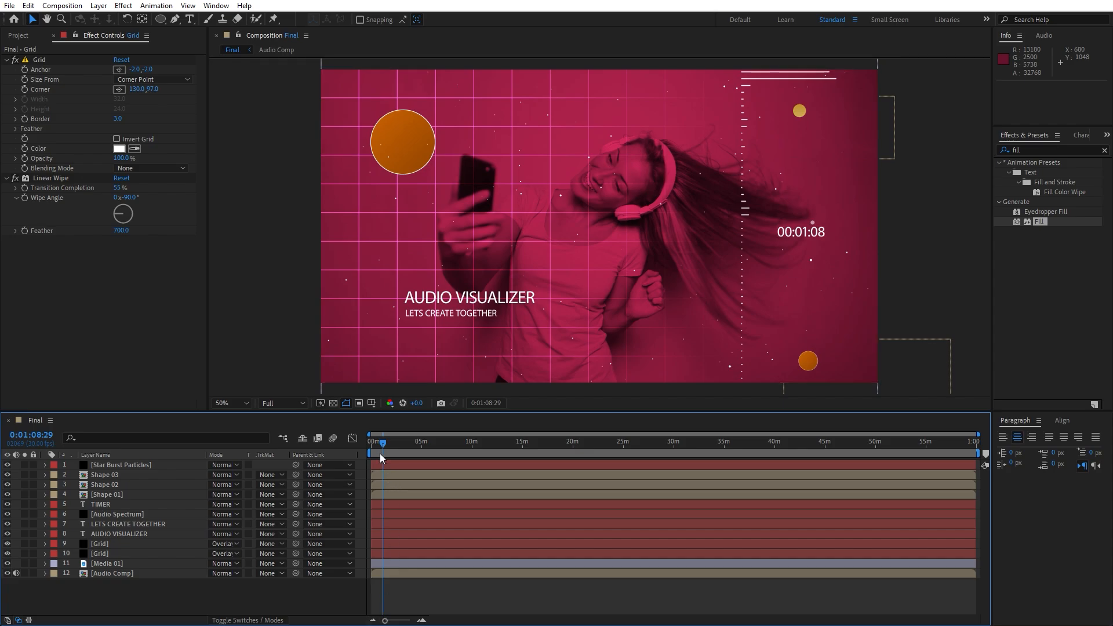
# - Review the finished visualizer at several times between 0:00:00:00 and 0:01:57:07, ending at 0:00:31:01
pyautogui.moveTo(378, 453); pyautogui.dragTo(391, 454)
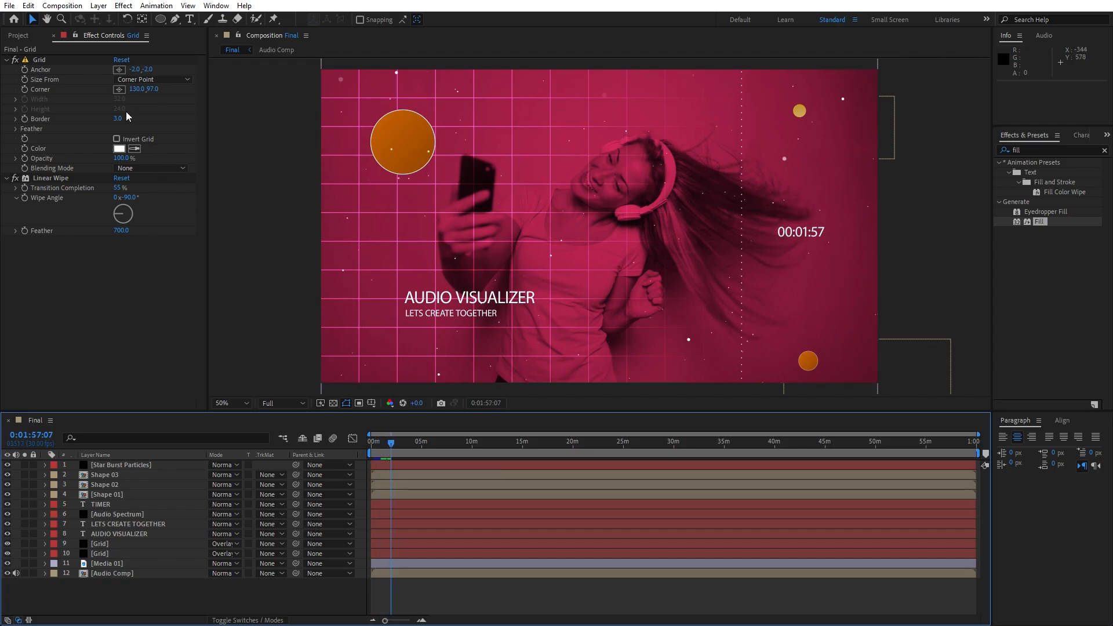
pyautogui.click(54, 35)
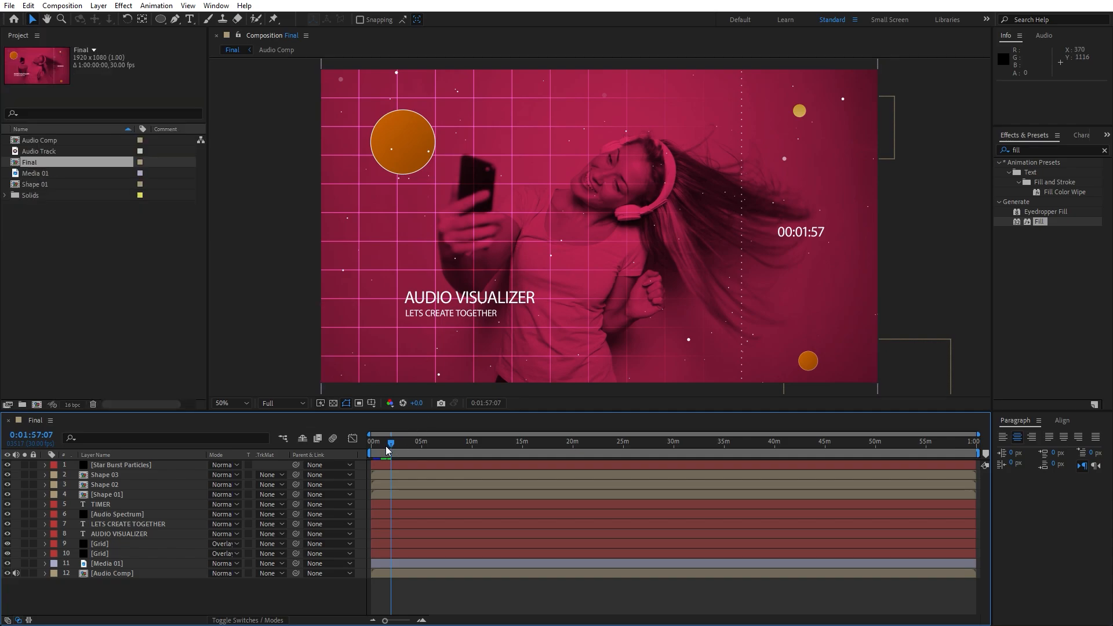
pyautogui.click(377, 447)
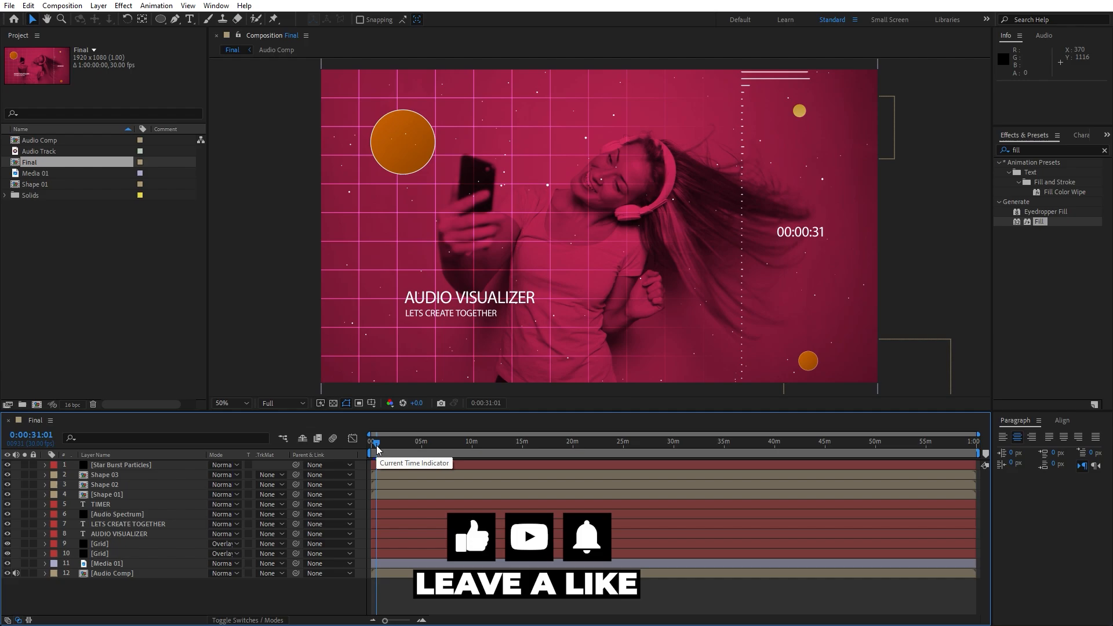
pyautogui.moveTo(378, 443)
pyautogui.mouseDown()
pyautogui.moveTo(424, 445)
pyautogui.moveTo(372, 444)
pyautogui.mouseUp()
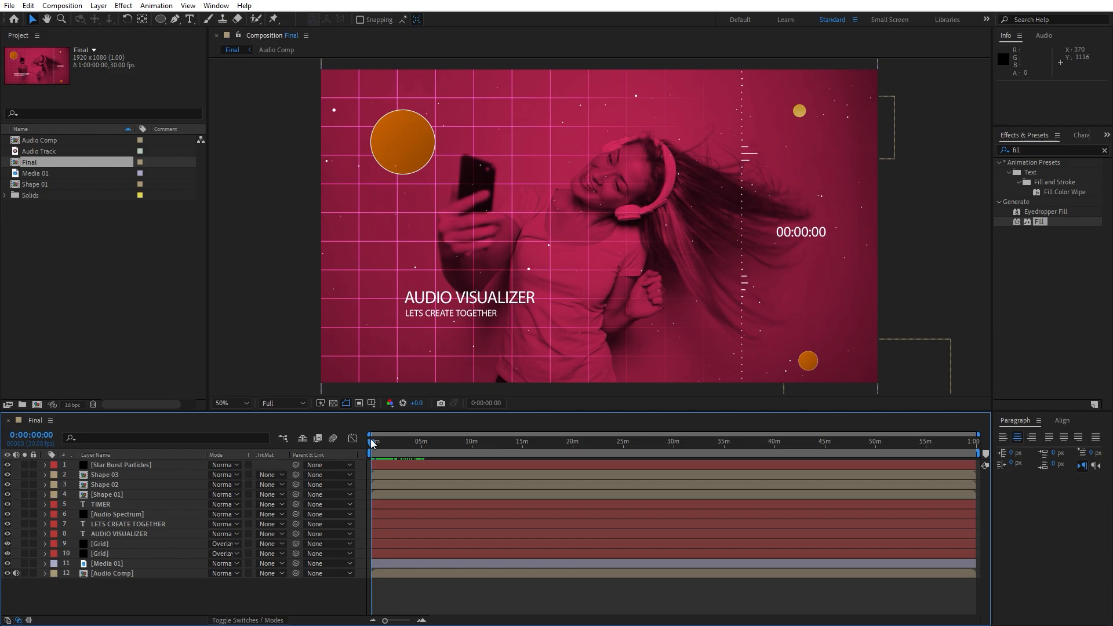
pyautogui.moveTo(373, 443)
pyautogui.mouseDown()
pyautogui.moveTo(390, 444)
pyautogui.moveTo(377, 445)
pyautogui.mouseUp()
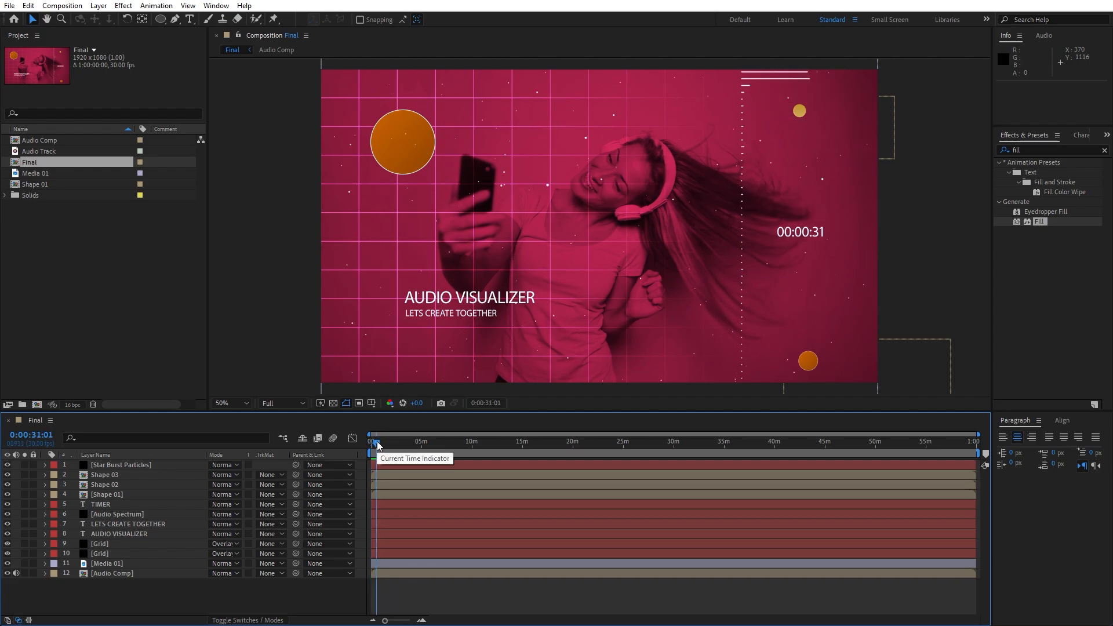